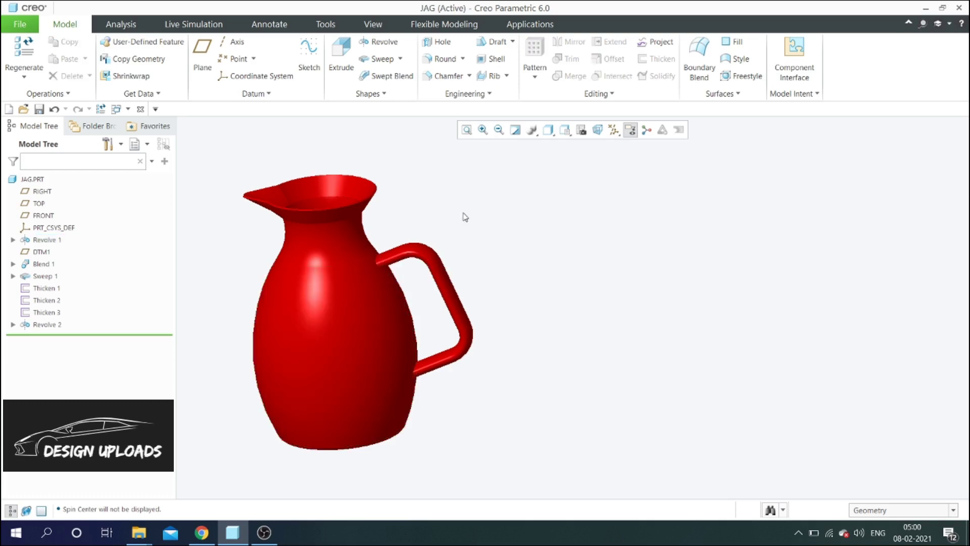
pyautogui.click(349, 238)
pyautogui.click(317, 213)
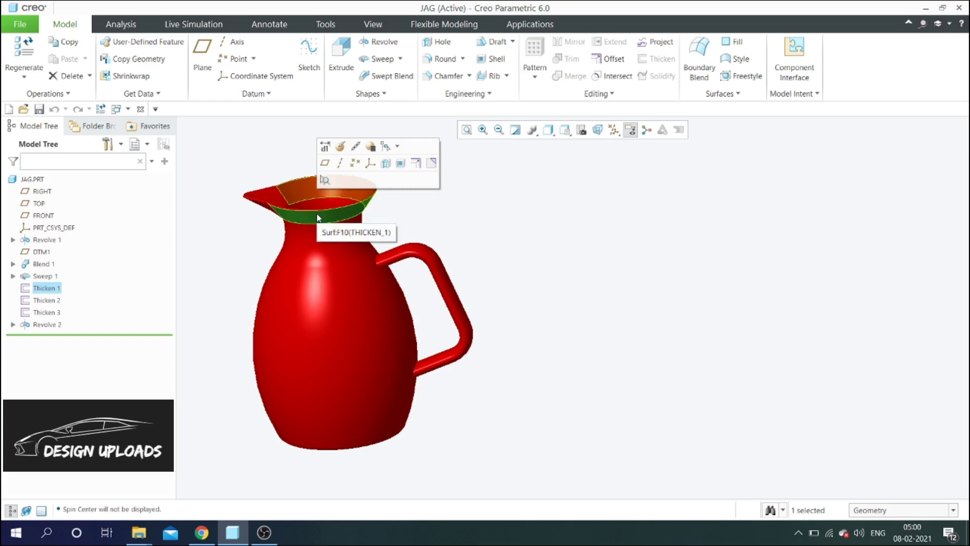
pyautogui.click(451, 287)
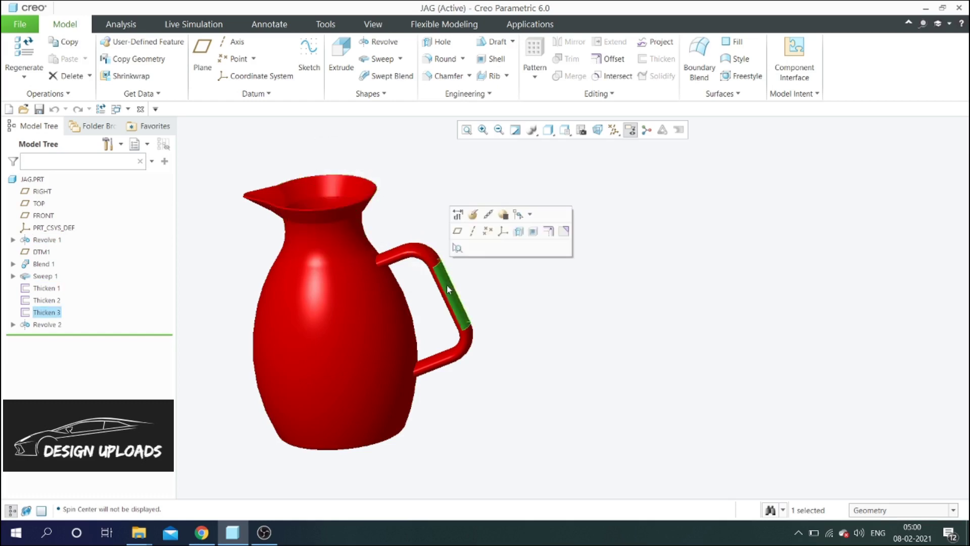
pyautogui.click(487, 281)
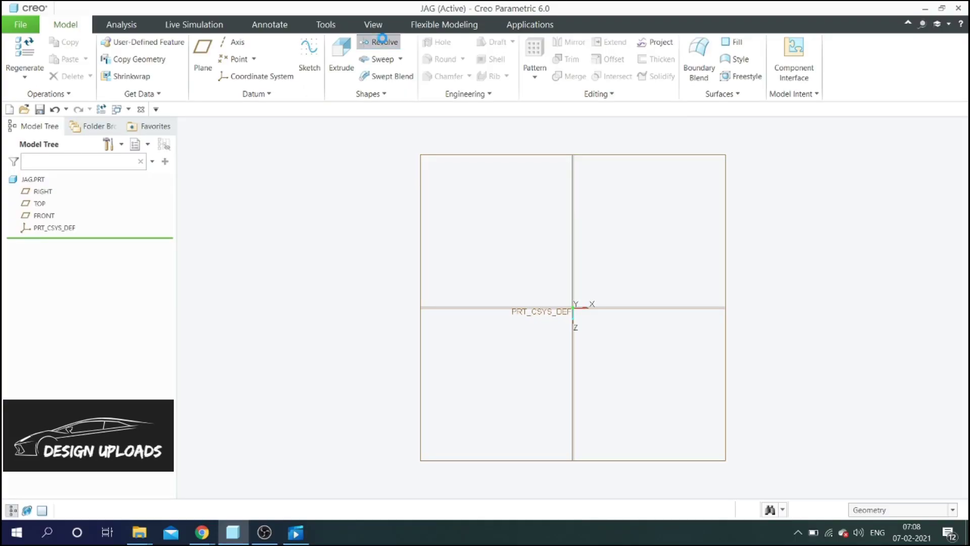
# - Start a solid Revolve feature with its section sketched on the TOP plane, oriented parallel to the screen
pyautogui.click(378, 40)
pyautogui.click(427, 161)
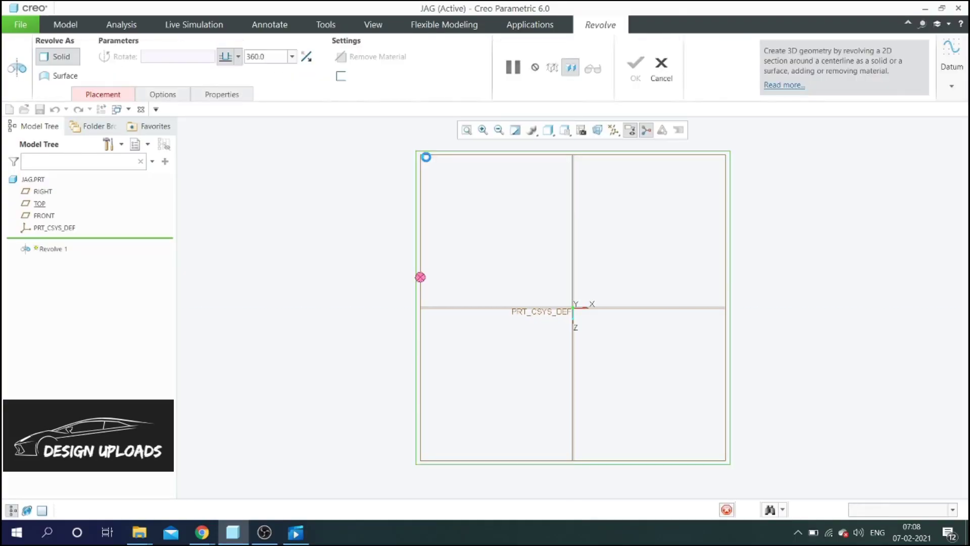
pyautogui.click(596, 130)
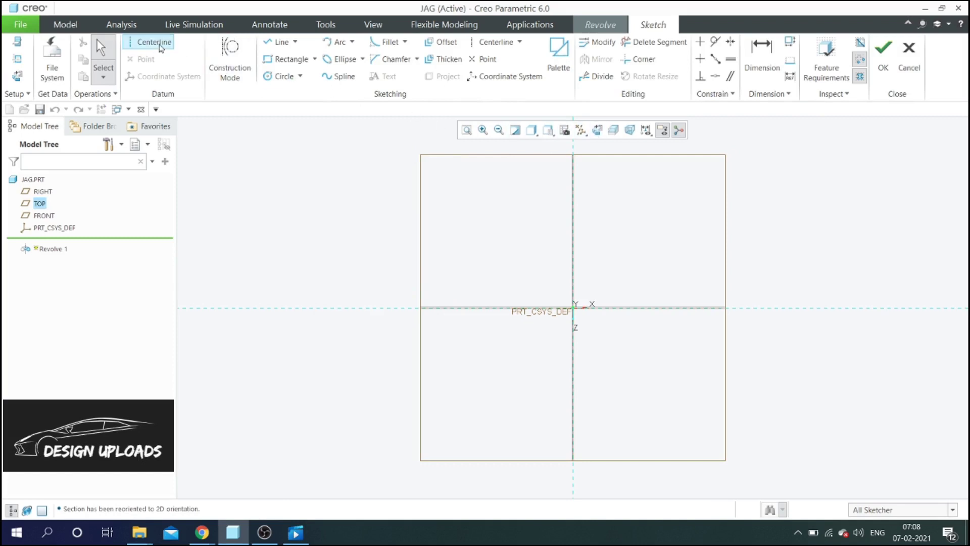
# - Place a vertical datum centerline on the vertical reference through the origin as the axis of revolution
pyautogui.click(161, 47)
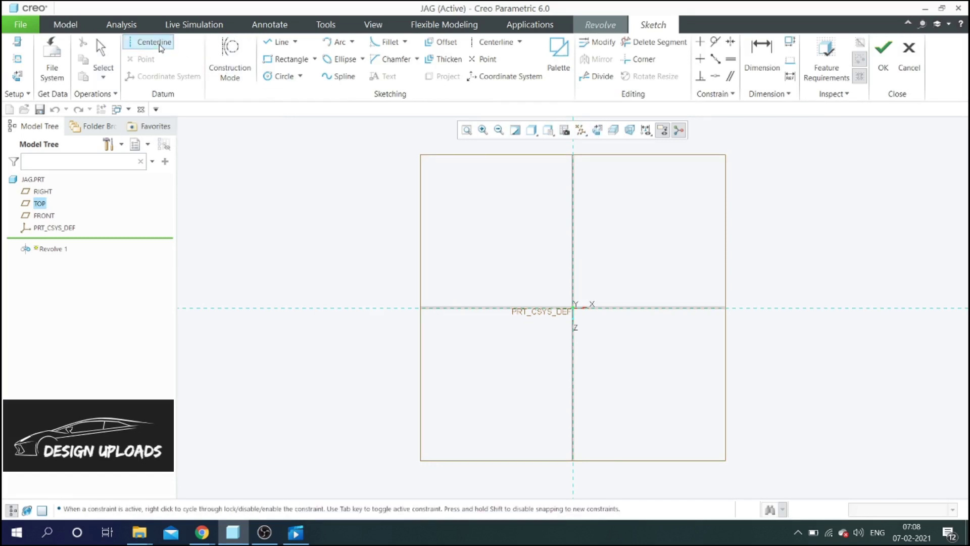
pyautogui.click(573, 264)
pyautogui.click(574, 198)
pyautogui.middleClick(487, 240)
pyautogui.scroll(4, 407, 273)
pyautogui.scroll(-3, 496, 228)
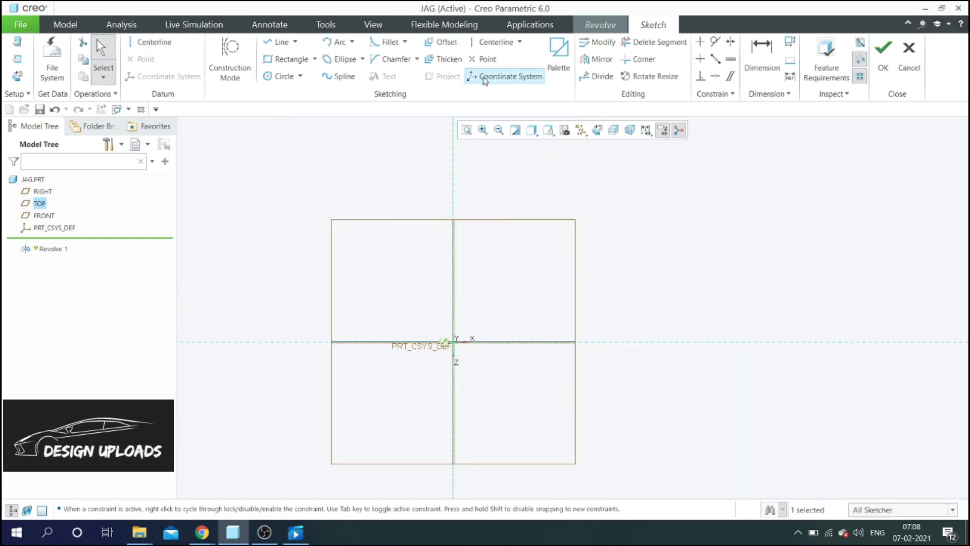
# - Place a sketch point to the right of the centerline, about 219 above the horizontal reference
pyautogui.click(484, 59)
pyautogui.click(489, 236)
pyautogui.middleClick(486, 189)
pyautogui.scroll(-3, 477, 249)
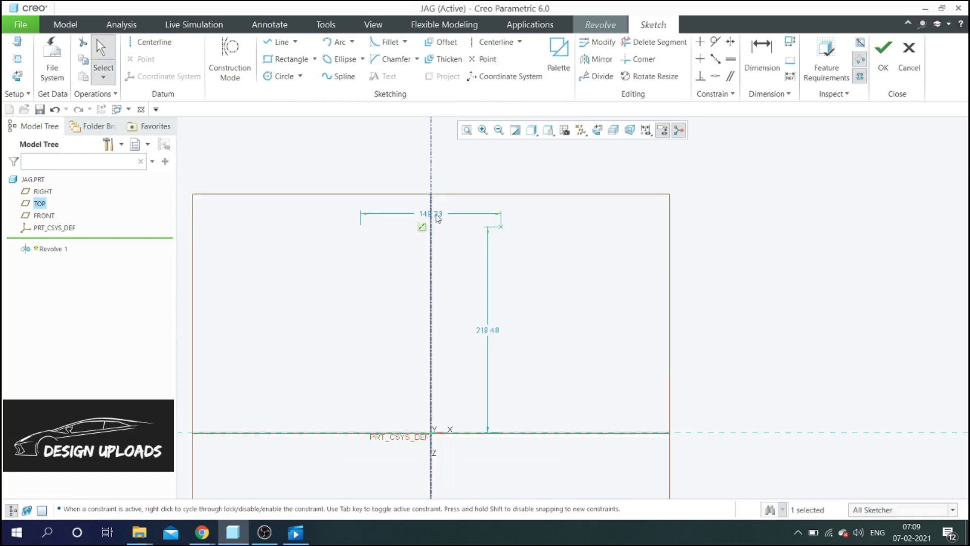
# - Set the point's diameter across the centerline to 90 and its height above the horizontal reference to 250
pyautogui.doubleClick(438, 216)
pyautogui.write('90')
pyautogui.press('Return')
pyautogui.click(485, 221)
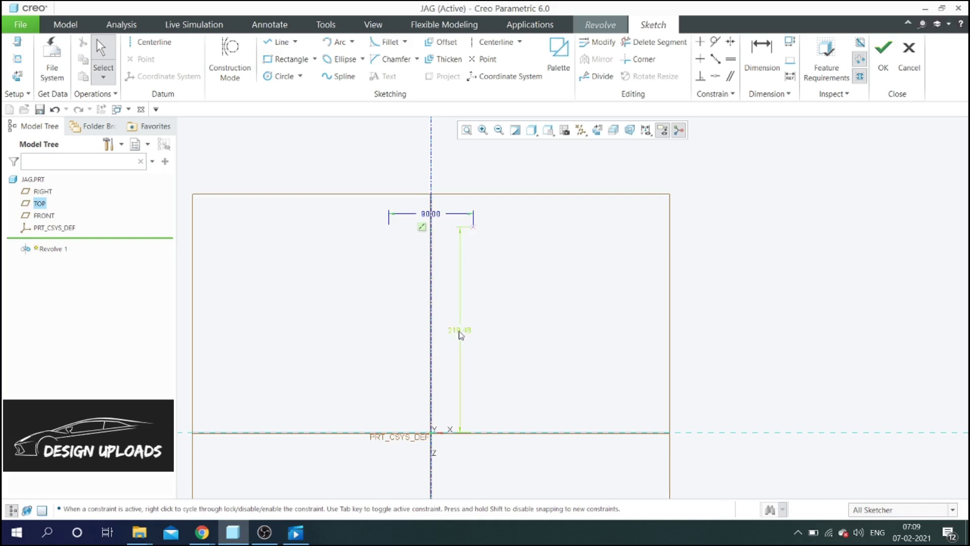
pyautogui.doubleClick(459, 331)
pyautogui.write('250')
pyautogui.press('Return')
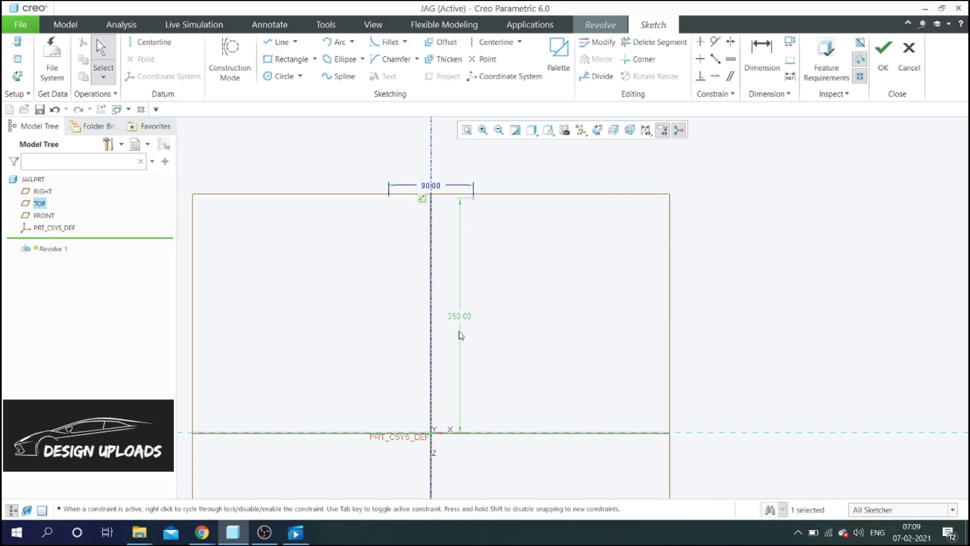
pyautogui.click(488, 258)
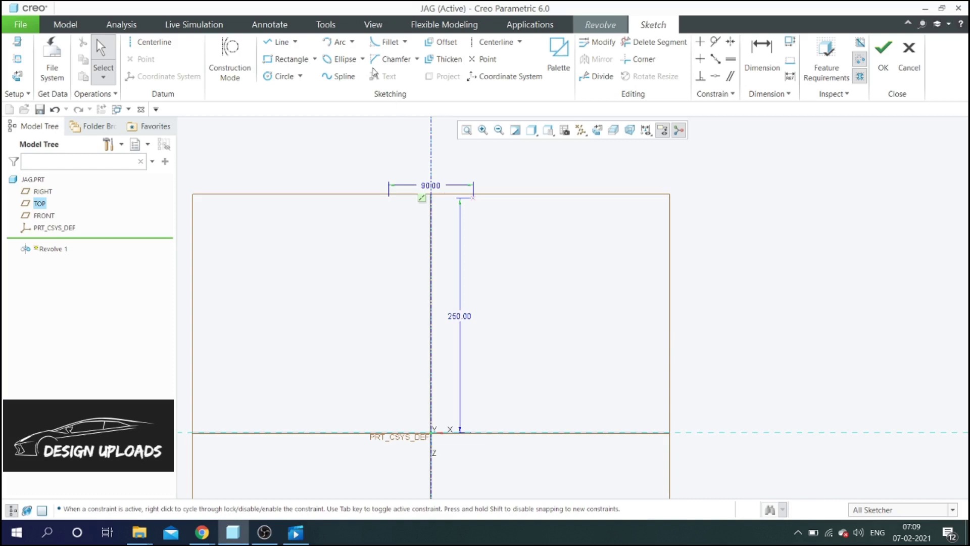
# - Draw a 3-point neck arc of about radius 24 downward from the sketch point, bulging toward the centerline
pyautogui.click(353, 41)
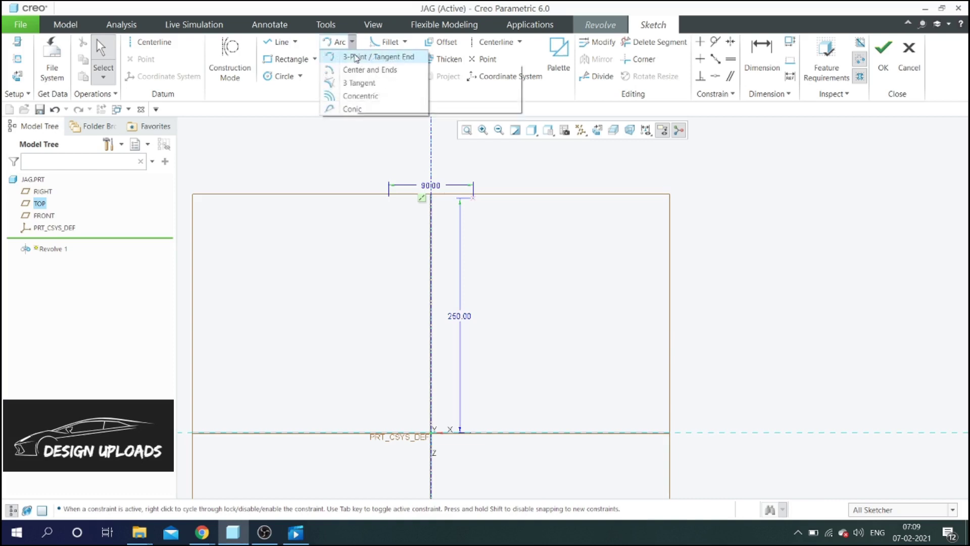
pyautogui.click(356, 58)
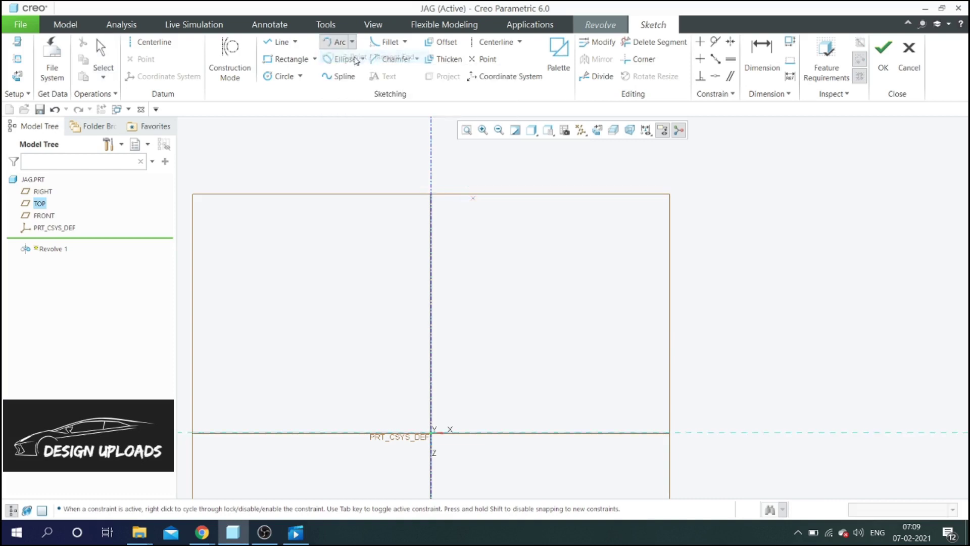
pyautogui.click(480, 230)
pyautogui.click(480, 233)
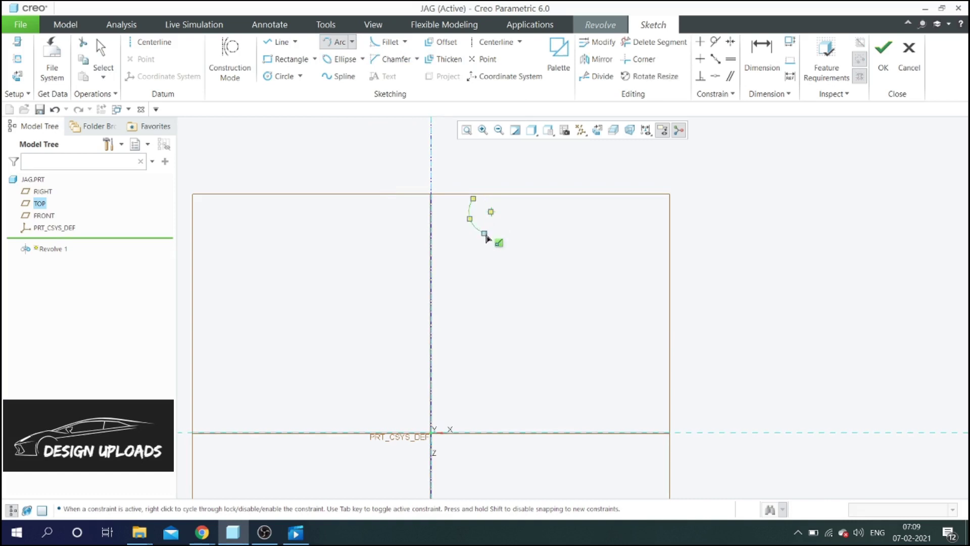
pyautogui.click(485, 234)
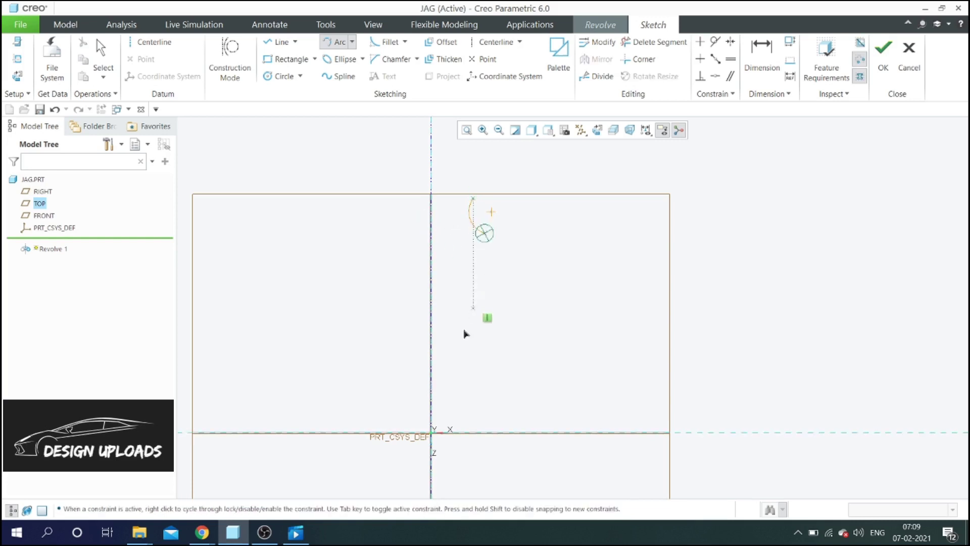
# - Draw an outward-bulging 3-point body arc between the neck arc's lower end and the horizontal reference, meeting it about 28 from the centerline
pyautogui.click(457, 433)
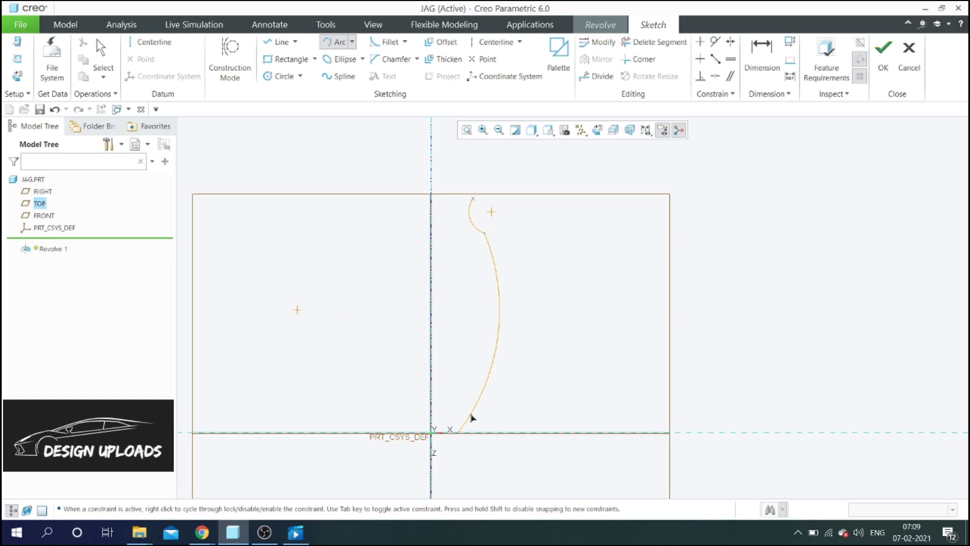
pyautogui.middleClick(471, 413)
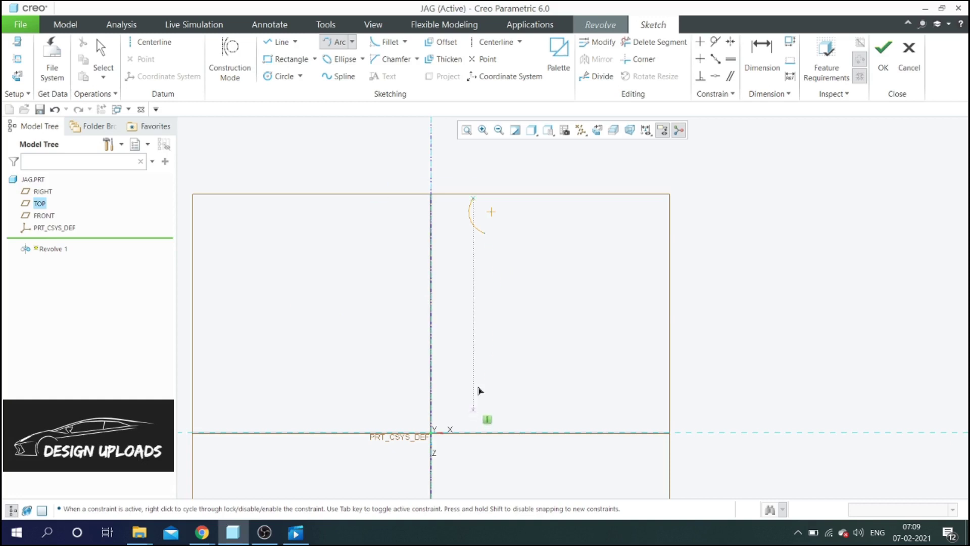
pyautogui.click(458, 434)
pyautogui.click(486, 236)
pyautogui.click(498, 274)
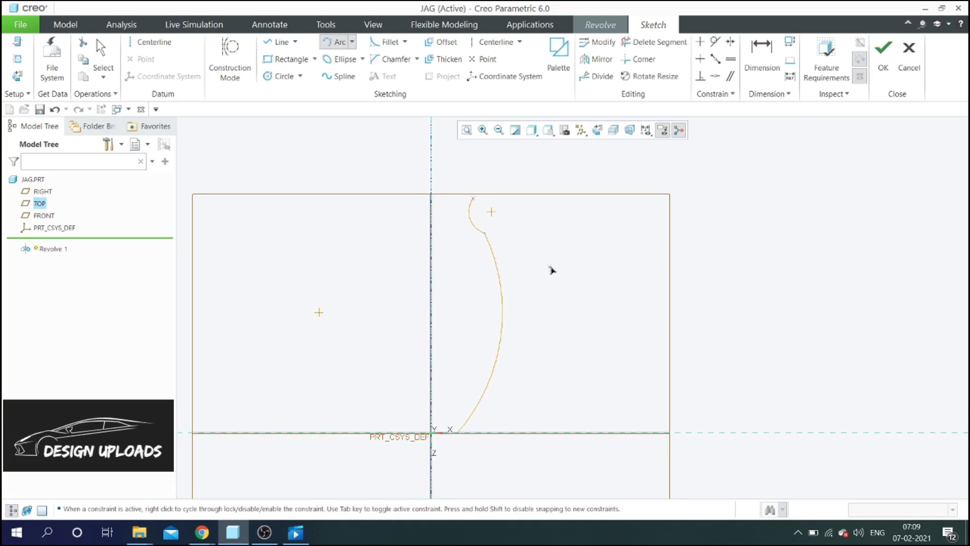
pyautogui.middleClick(548, 265)
# - Move the base diameter dimension below the horizontal reference and set the base diameter to 140
pyautogui.scroll(-1, 492, 293)
pyautogui.scroll(3, 494, 293)
pyautogui.scroll(-5, 478, 279)
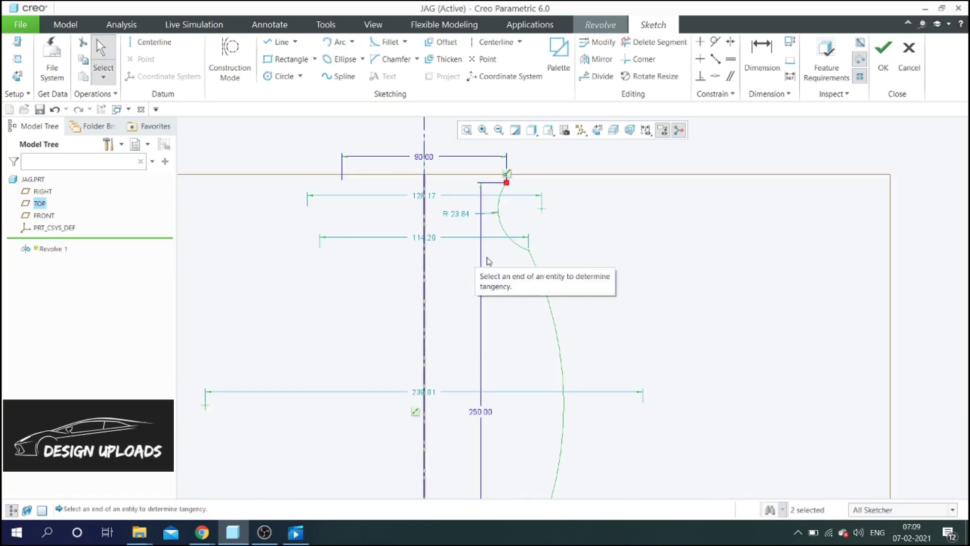
pyautogui.scroll(5, 486, 252)
pyautogui.scroll(1, 482, 309)
pyautogui.scroll(-5, 472, 409)
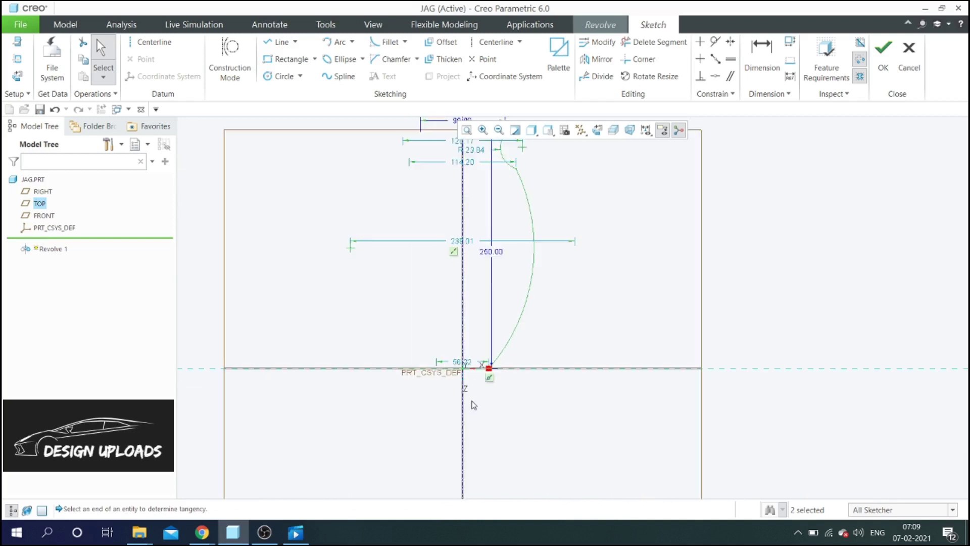
pyautogui.moveTo(457, 340); pyautogui.dragTo(461, 394)
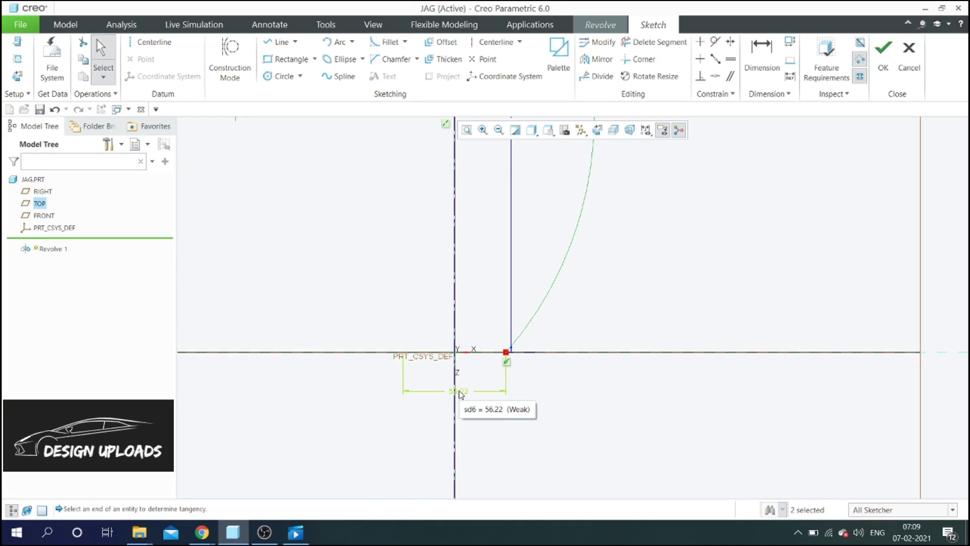
pyautogui.doubleClick(460, 394)
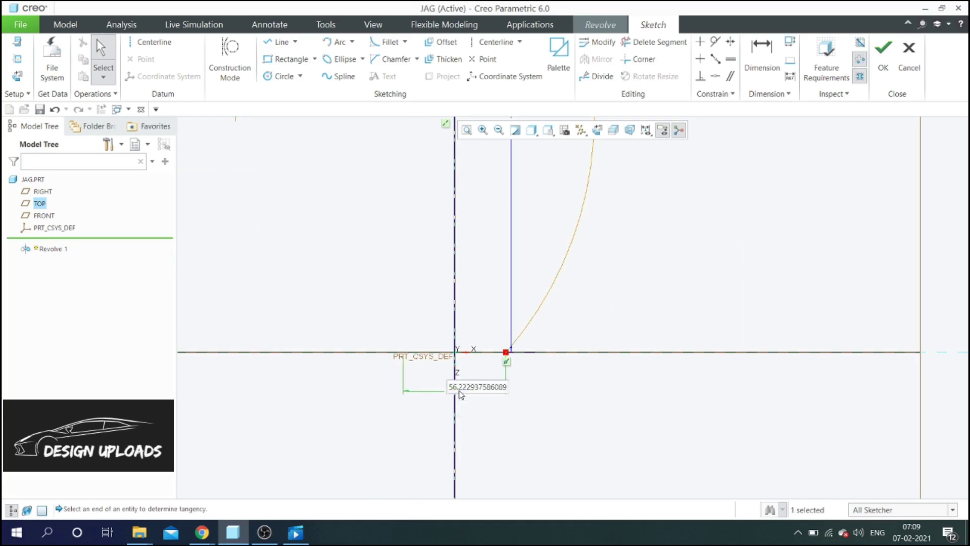
pyautogui.write('140')
pyautogui.press('Return')
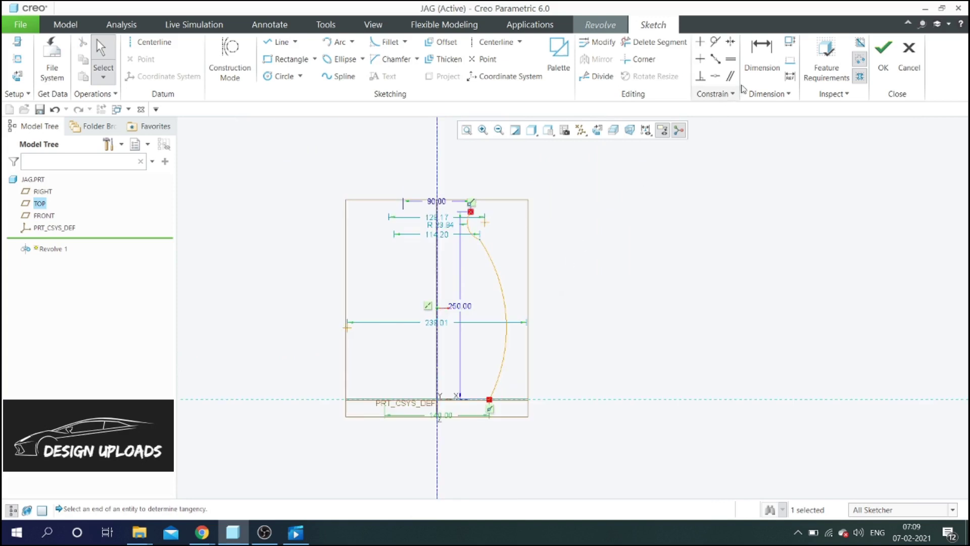
# - Add a radius dimension to the large body arc, placed outside the curve
pyautogui.click(762, 55)
pyautogui.scroll(3, 504, 289)
pyautogui.click(498, 306)
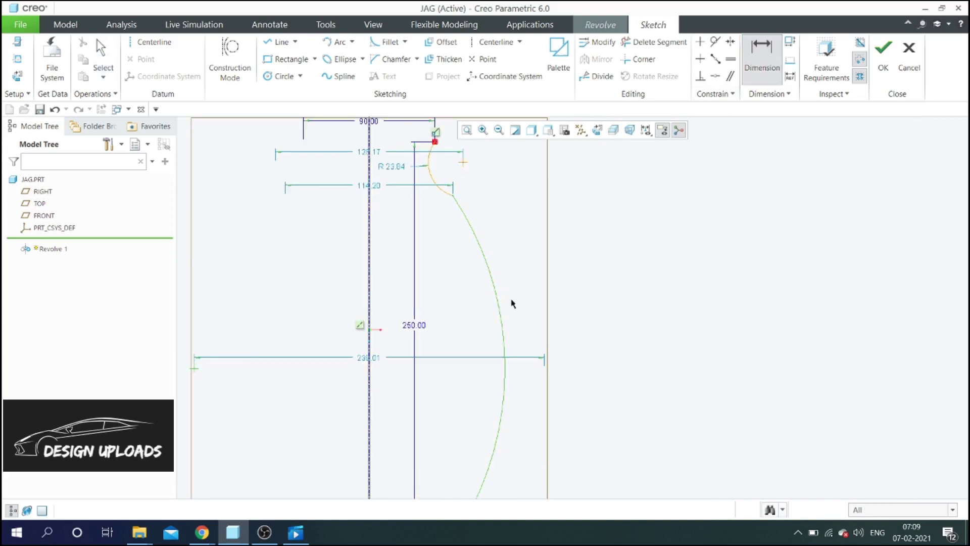
pyautogui.middleClick(519, 277)
pyautogui.press('Return')
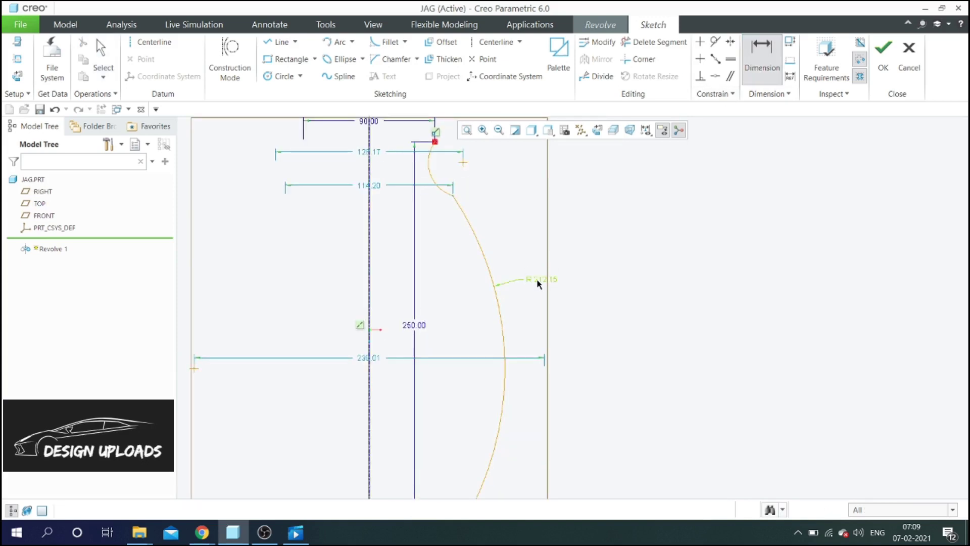
pyautogui.middleClick(511, 296)
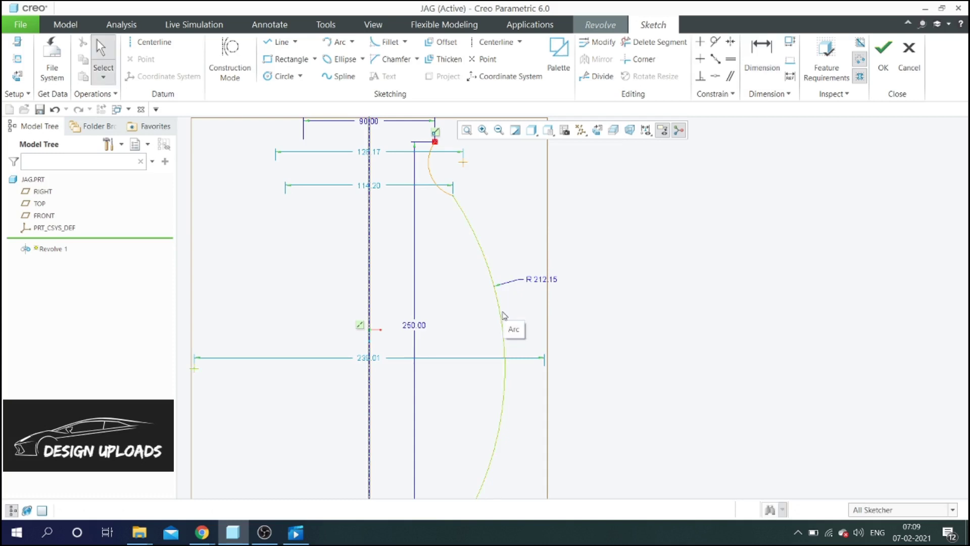
# - Bulge the body arc slightly outward and set its radius to 195
pyautogui.moveTo(502, 320); pyautogui.dragTo(506, 324)
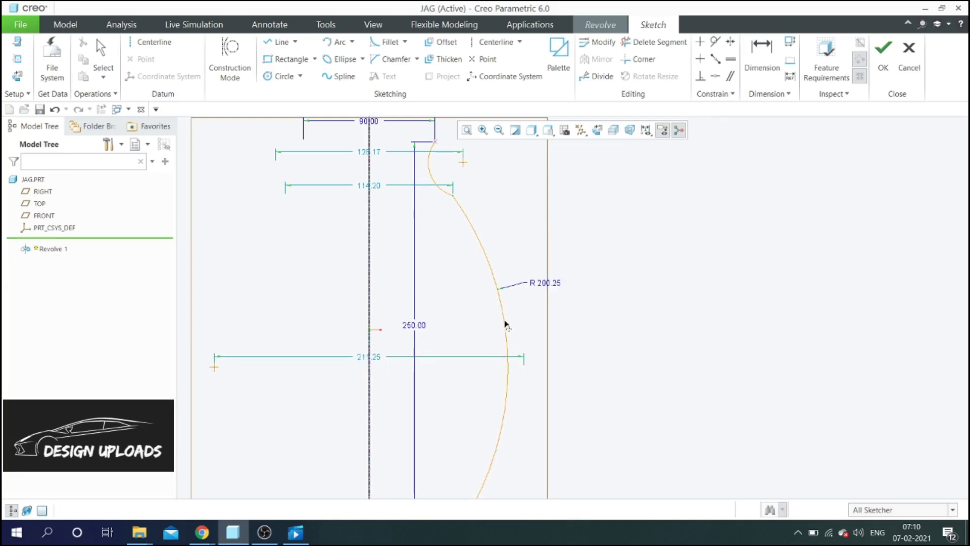
pyautogui.doubleClick(553, 284)
pyautogui.write('195')
pyautogui.press('Return')
pyautogui.click(548, 251)
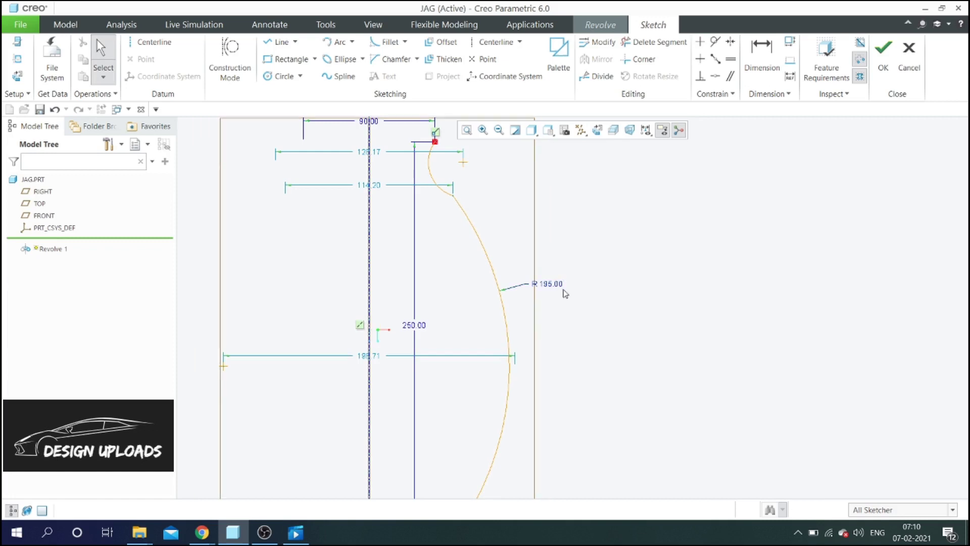
pyautogui.scroll(2, 574, 332)
pyautogui.scroll(-2, 540, 312)
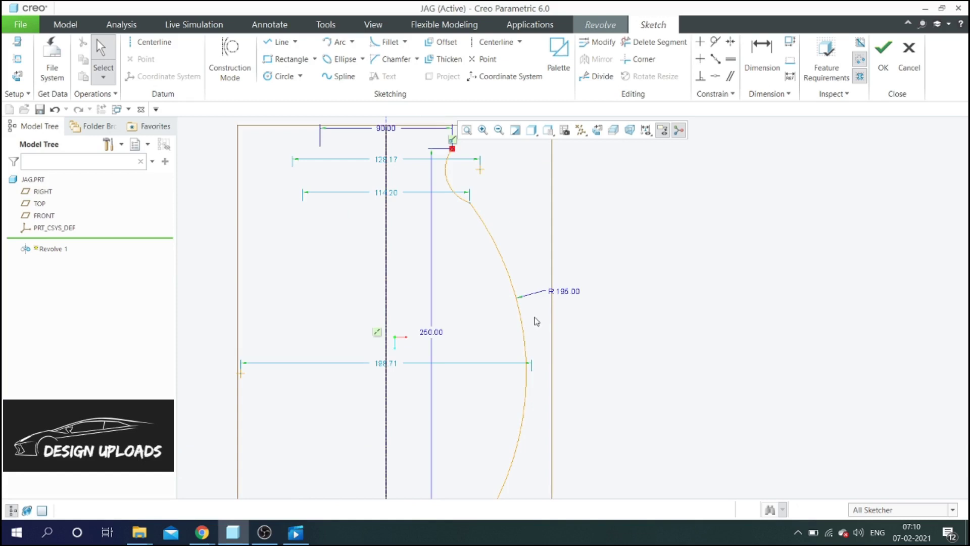
pyautogui.scroll(2, 574, 361)
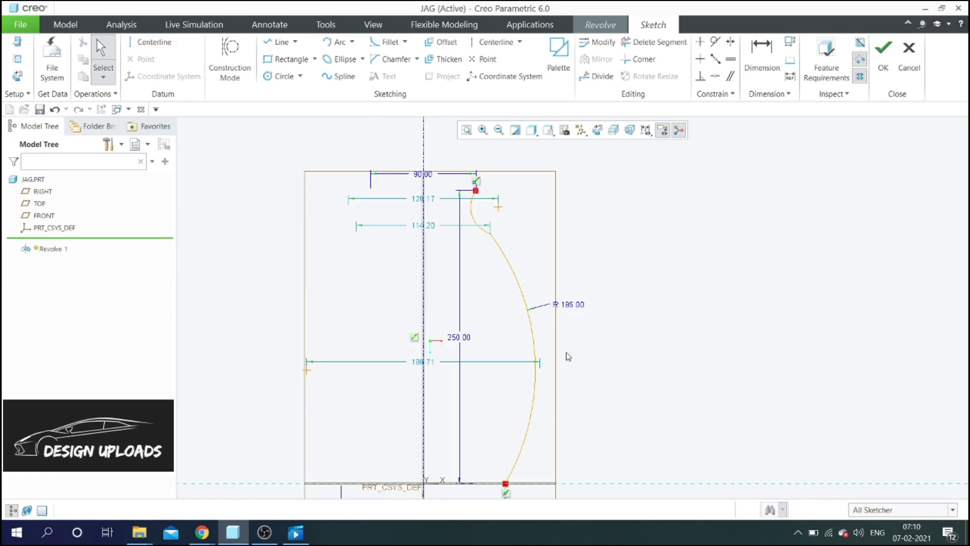
pyautogui.scroll(-3, 540, 325)
pyautogui.scroll(2, 587, 382)
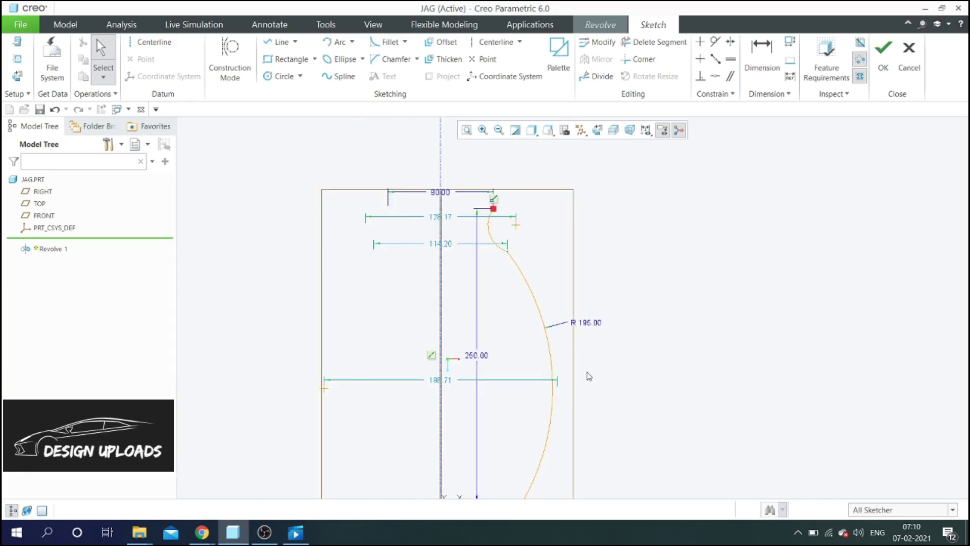
pyautogui.scroll(-2, 560, 356)
pyautogui.click(547, 352)
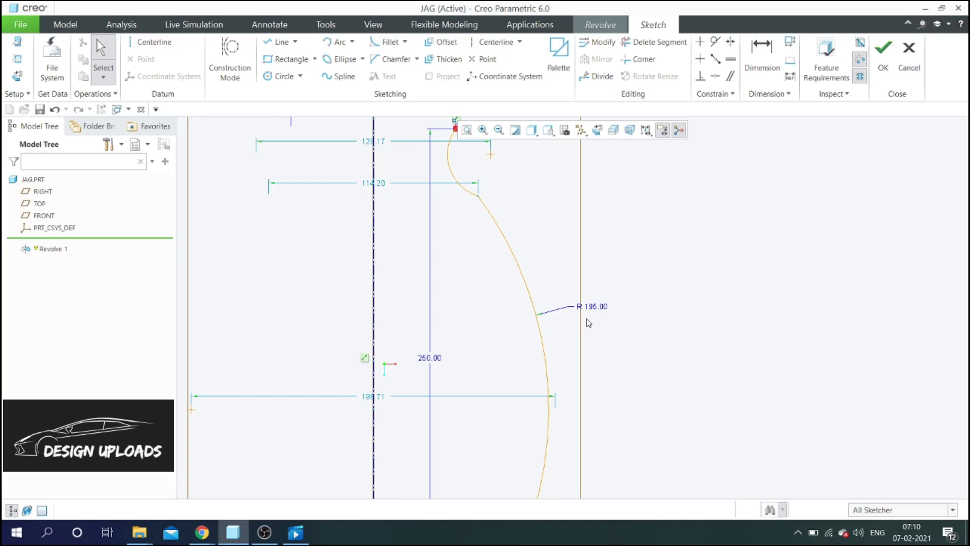
pyautogui.scroll(2, 581, 353)
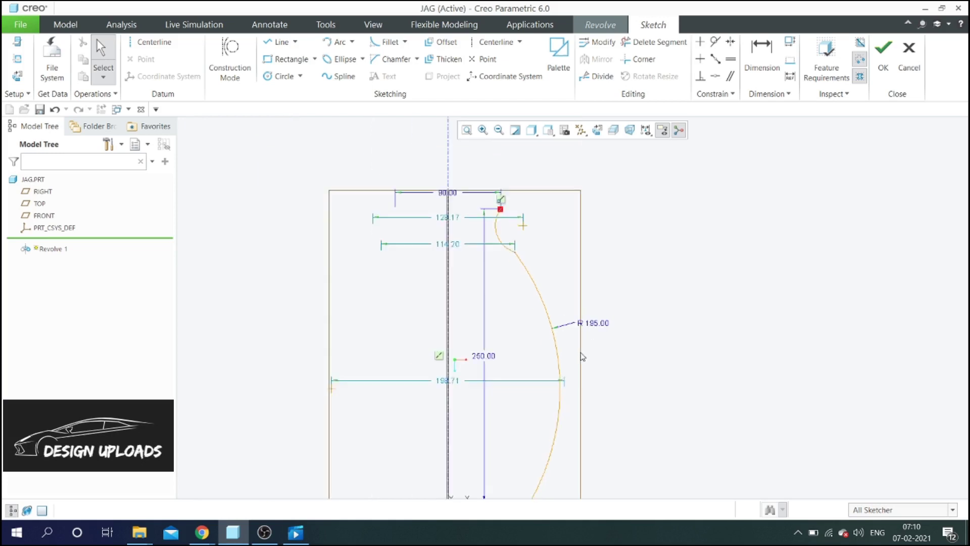
# - Dimension the vertical distance between the neck arc's two endpoints, placed outside the arc, and set it to 50
pyautogui.scroll(-2, 499, 244)
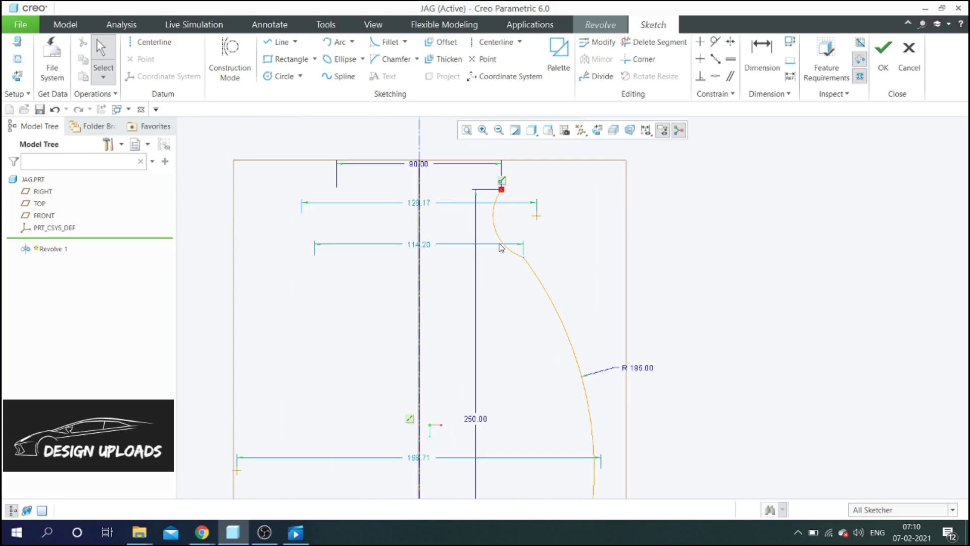
pyautogui.click(762, 55)
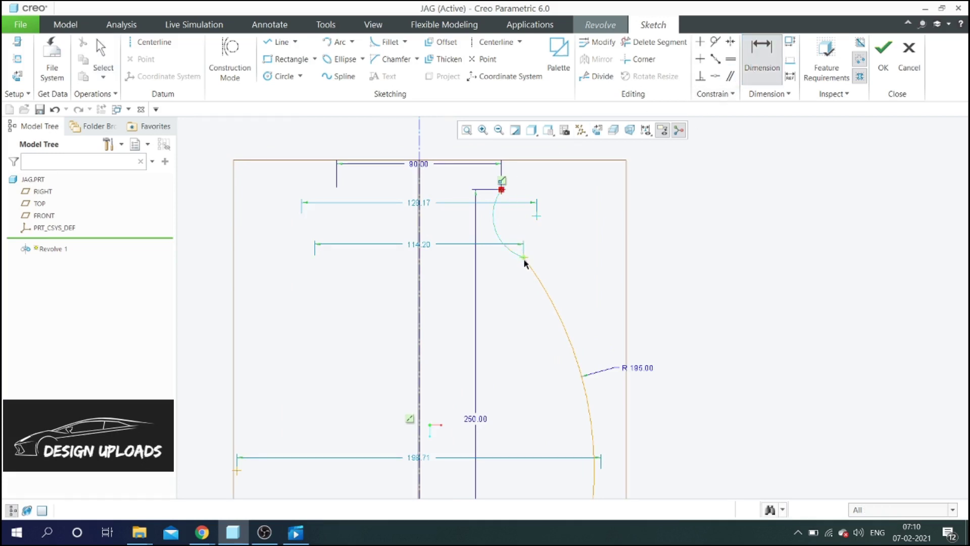
pyautogui.middleClick(541, 221)
pyautogui.middleClick(587, 205)
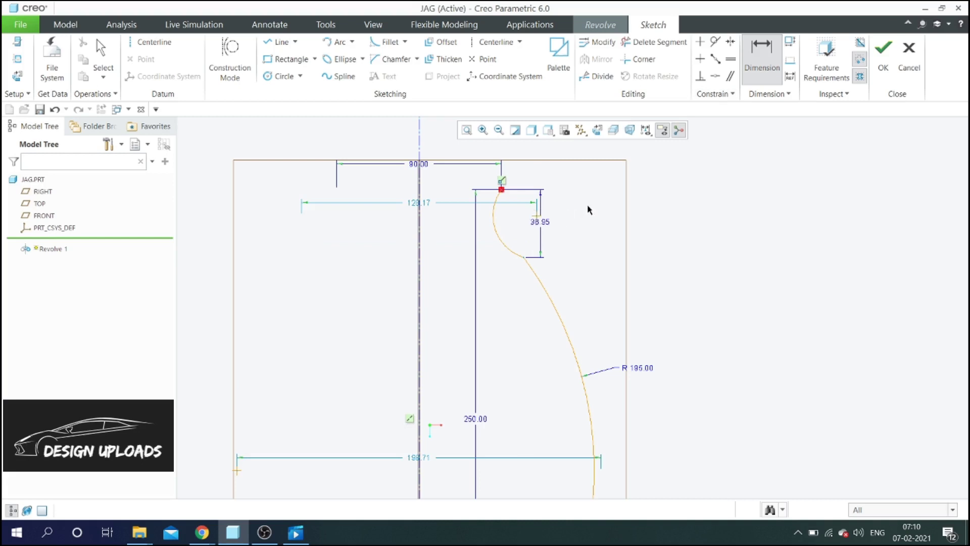
pyautogui.doubleClick(540, 221)
pyautogui.write('50')
pyautogui.press('Return')
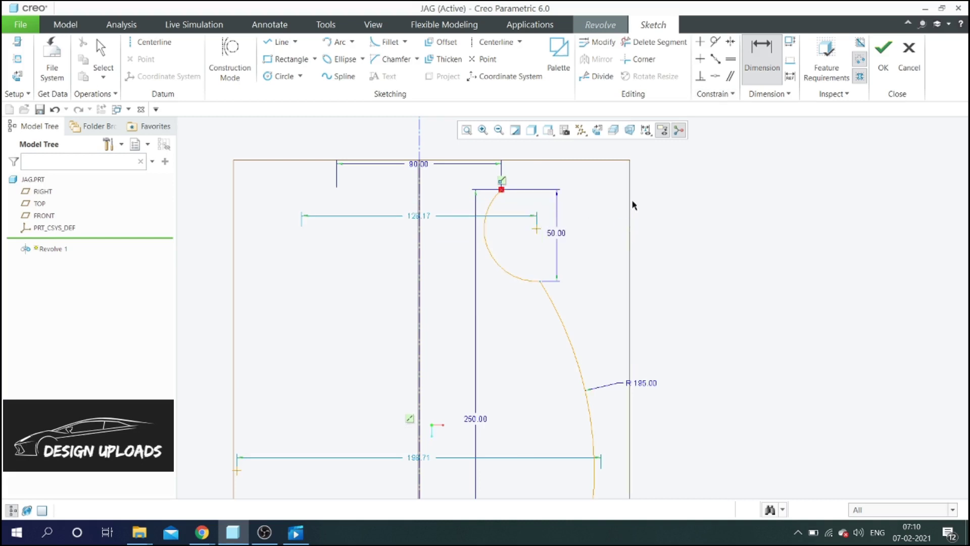
# - Add a radius dimension to the neck arc, placed on the centerline side of the curve
pyautogui.click(485, 258)
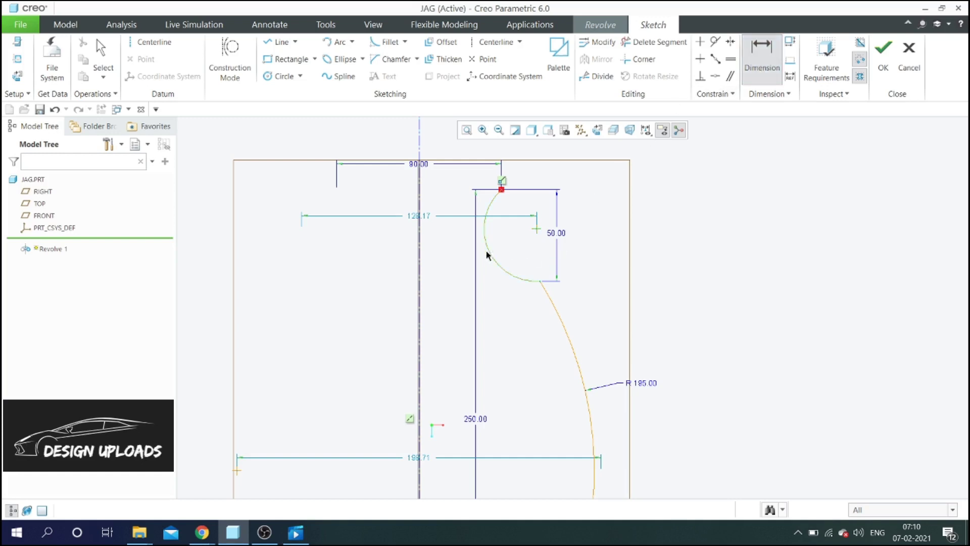
pyautogui.scroll(-1, 451, 269)
pyautogui.middleClick(451, 269)
pyautogui.middleClick(452, 241)
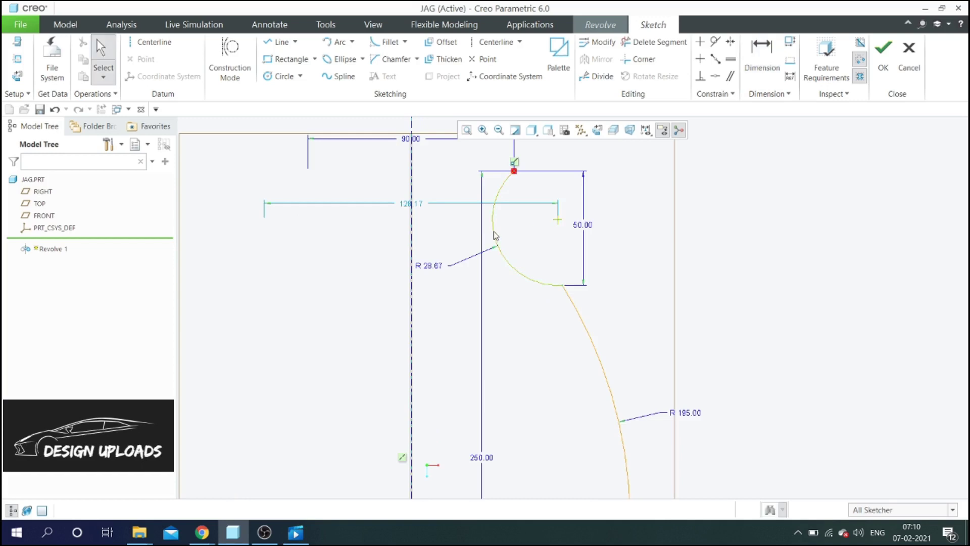
# - Flatten the neck arc by pulling its middle outward, and set its radius to 55
pyautogui.moveTo(495, 235); pyautogui.dragTo(523, 236)
pyautogui.doubleClick(463, 257)
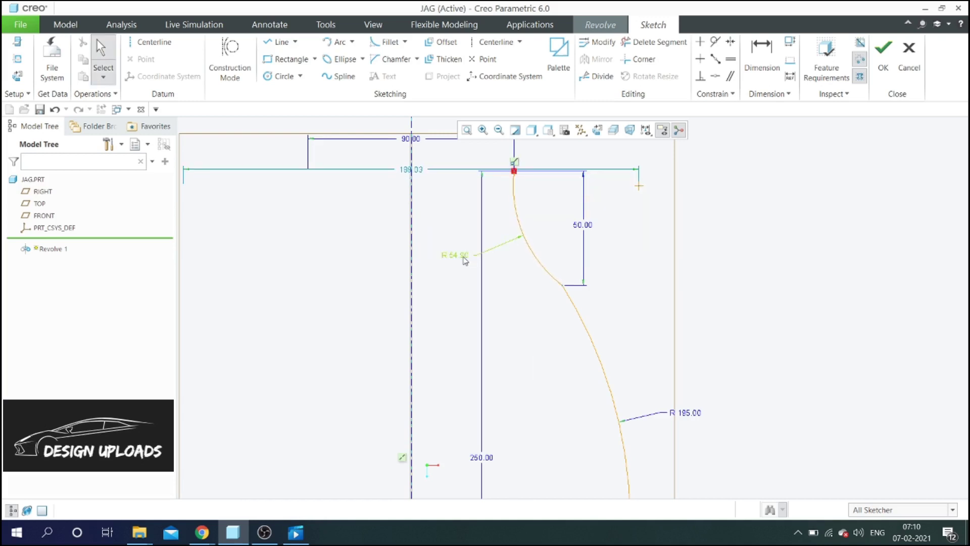
pyautogui.write('55')
pyautogui.press('Return')
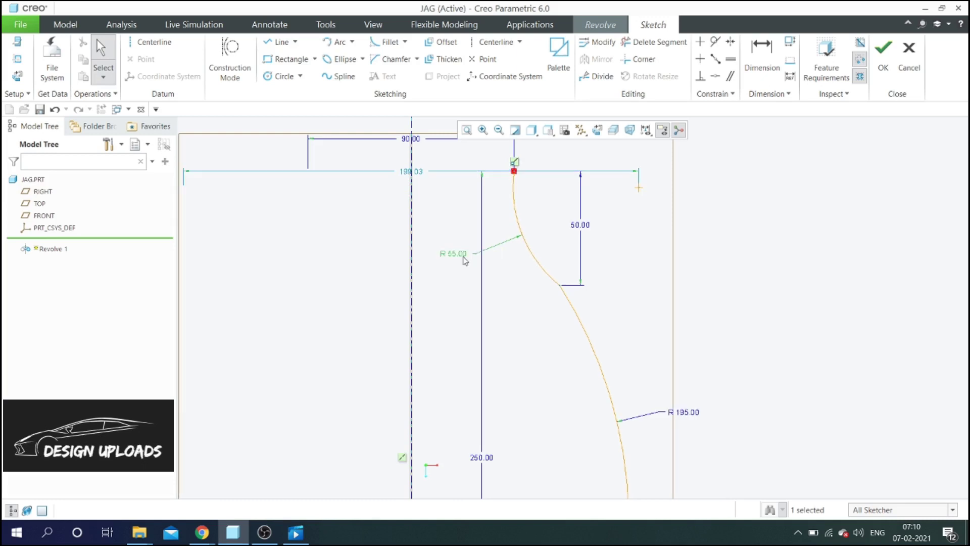
pyautogui.click(450, 226)
# - Apply a tangent constraint between the neck arc and the large body arc
pyautogui.scroll(-3, 450, 227)
pyautogui.scroll(1, 451, 228)
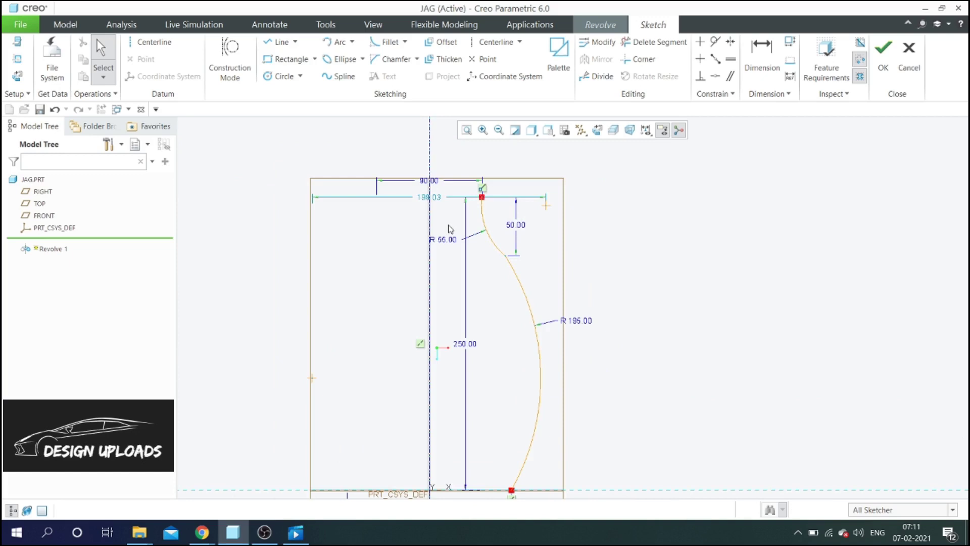
pyautogui.scroll(-3, 449, 240)
pyautogui.scroll(1, 450, 253)
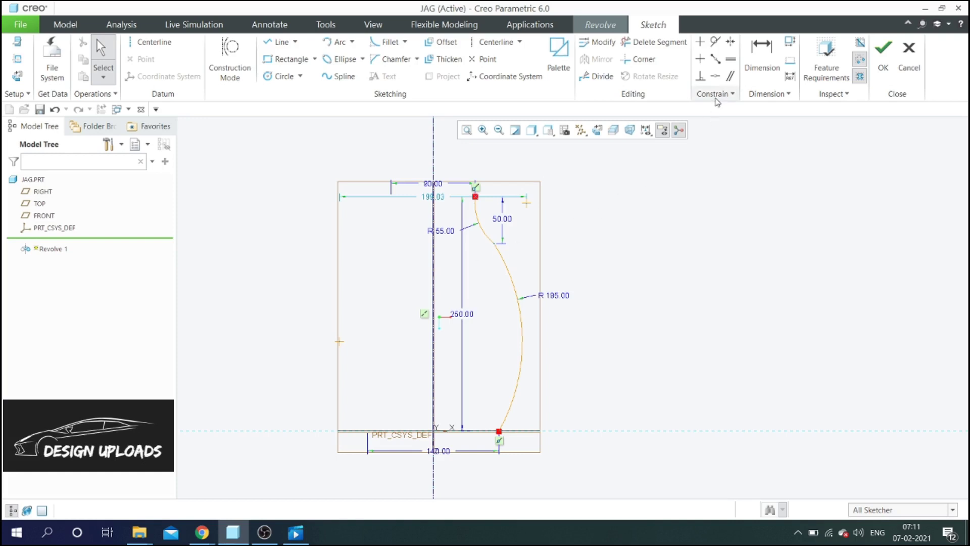
pyautogui.click(720, 42)
pyautogui.scroll(3, 455, 237)
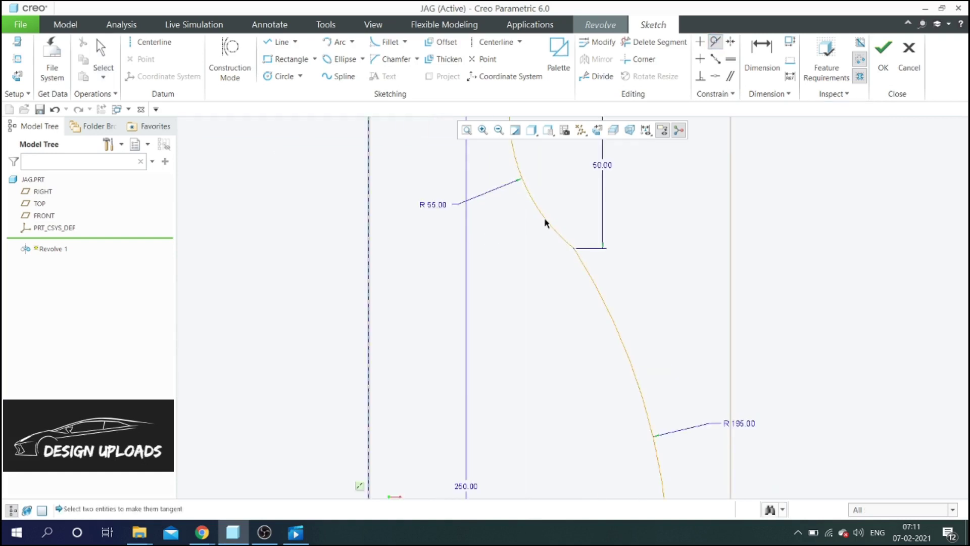
pyautogui.click(546, 222)
pyautogui.click(581, 265)
pyautogui.scroll(-4, 559, 212)
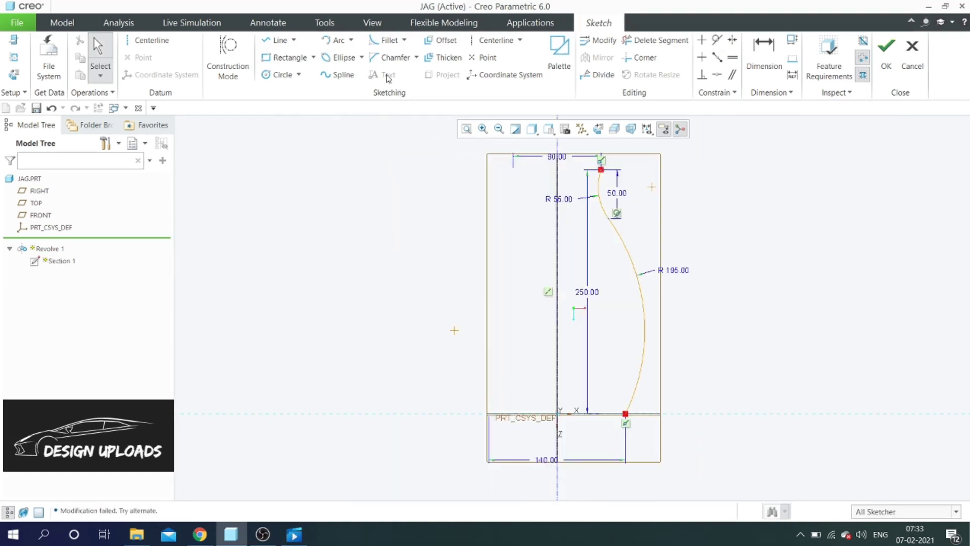
# - Draw a 3-point arc of about 6.2 radius, bulging outward below the horizontal reference from the body arc's lower end
pyautogui.click(350, 40)
pyautogui.click(357, 54)
pyautogui.scroll(2, 642, 423)
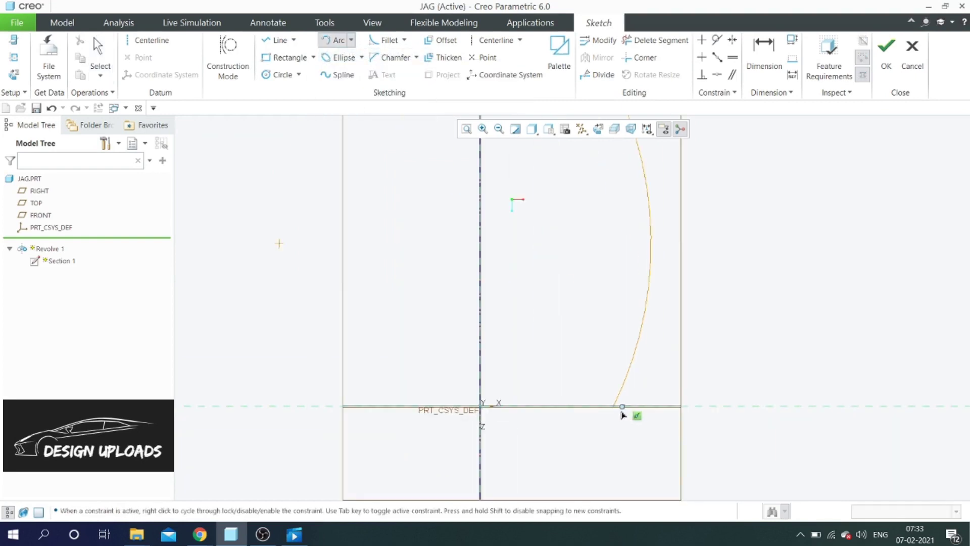
pyautogui.scroll(3, 606, 427)
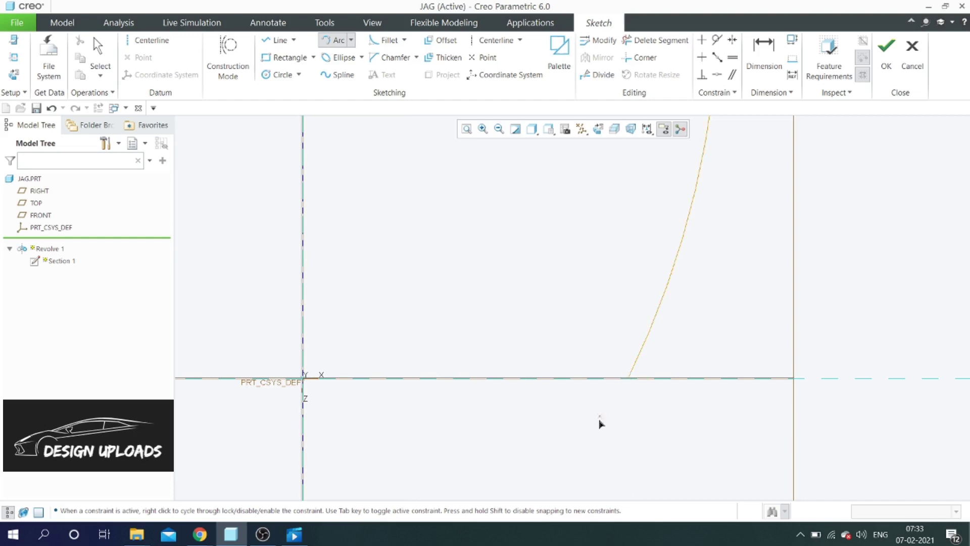
pyautogui.click(603, 431)
pyautogui.click(629, 378)
pyautogui.click(650, 399)
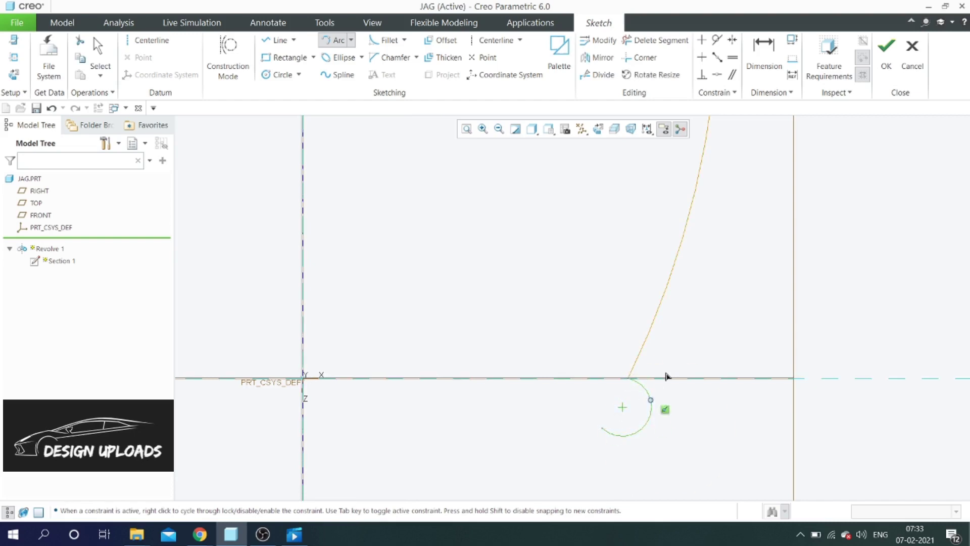
pyautogui.middleClick(668, 354)
# - Set the radius of the small base arc to 7.5
pyautogui.scroll(-2, 661, 435)
pyautogui.doubleClick(702, 493)
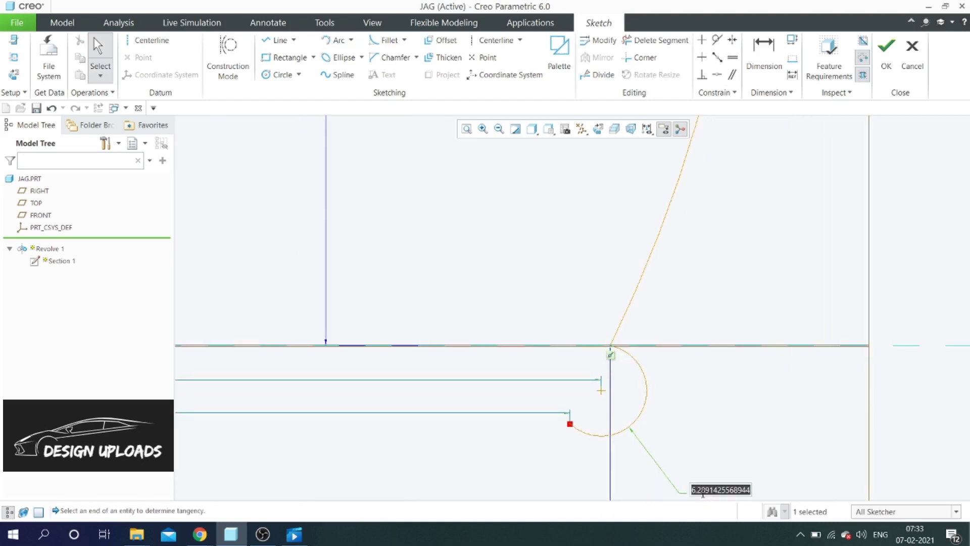
pyautogui.write('7.5')
pyautogui.press('Return')
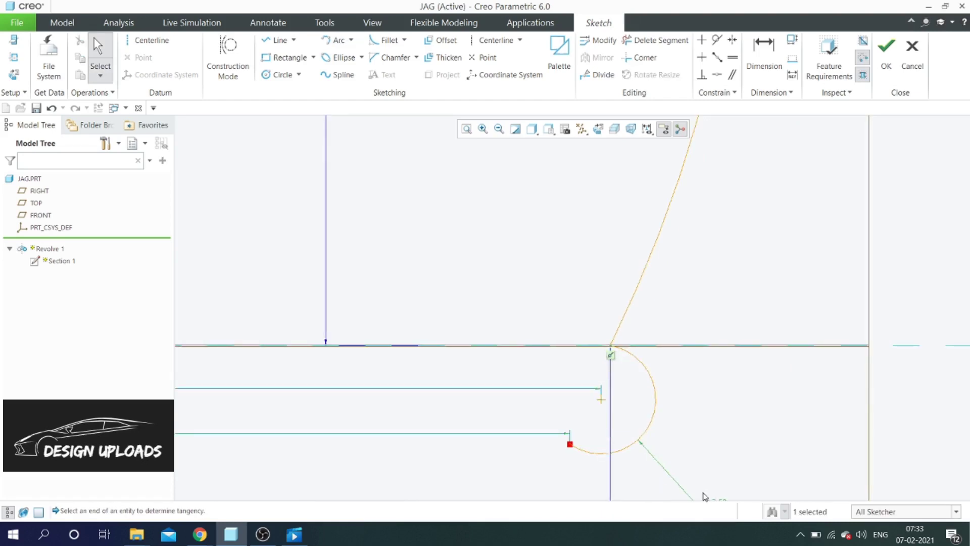
# - Draw a horizontal line about 13 long from the small base arc's free end toward the centerline
pyautogui.click(281, 47)
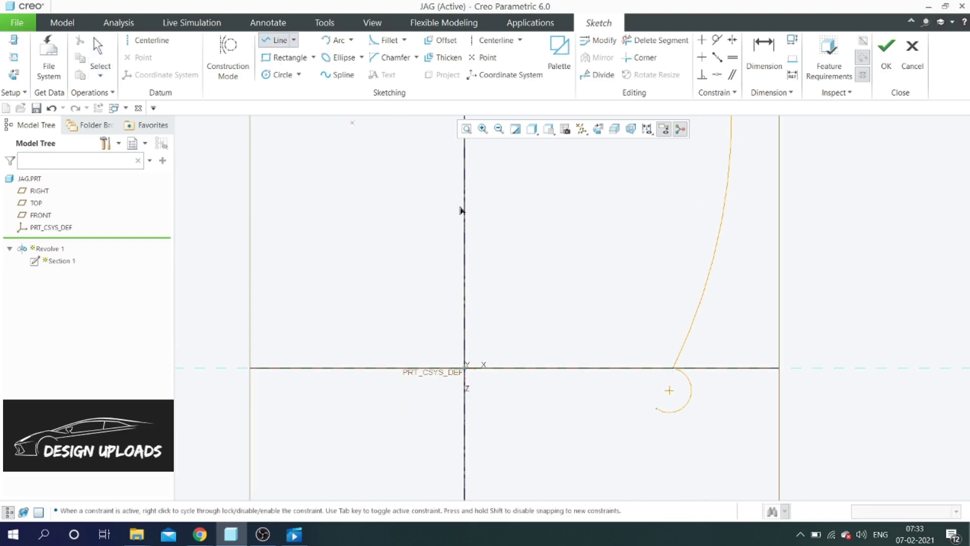
pyautogui.click(656, 409)
pyautogui.click(617, 408)
pyautogui.scroll(2, 644, 414)
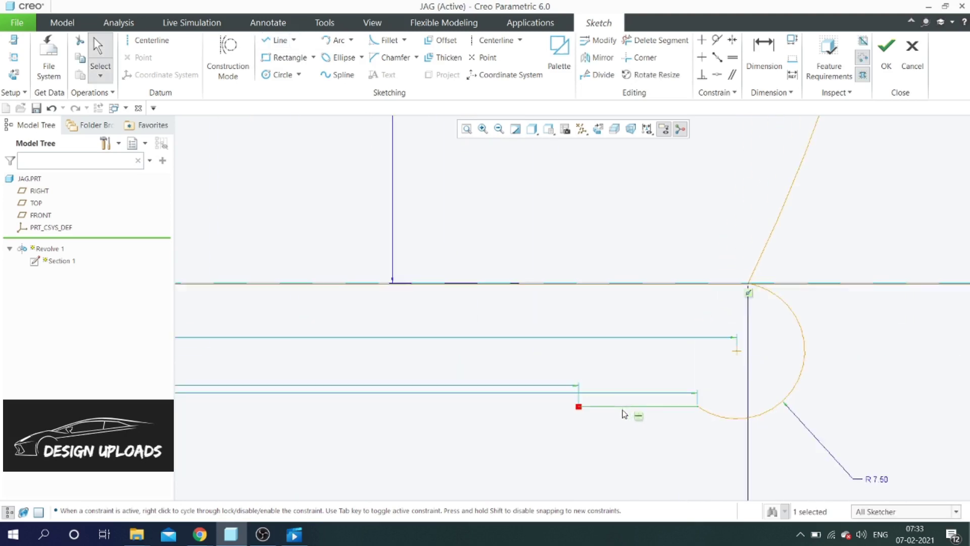
pyautogui.click(755, 81)
pyautogui.scroll(-4, 695, 326)
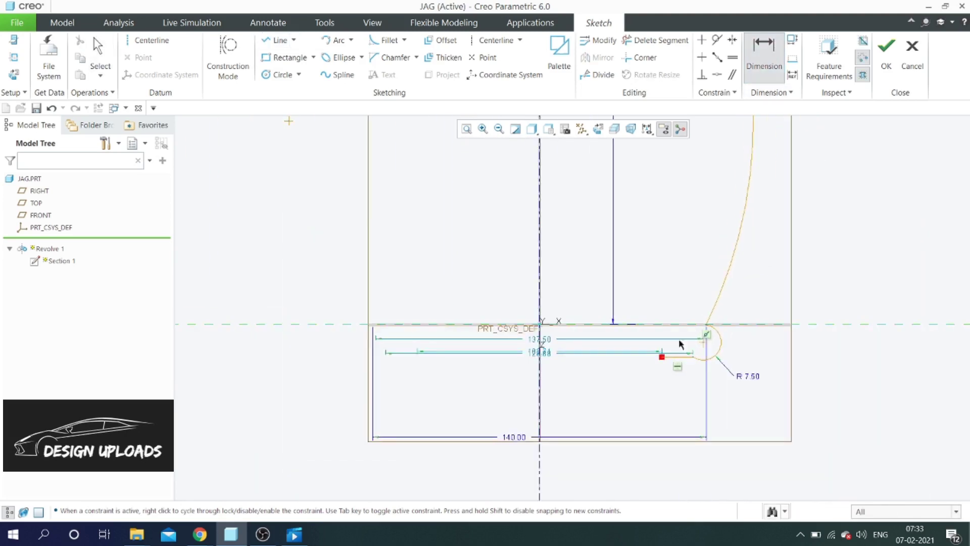
pyautogui.scroll(3, 609, 362)
pyautogui.middleClick(545, 305)
# - Set the diameter dimension at the short base line's inner end to 108 and move it below the line
pyautogui.scroll(4, 474, 341)
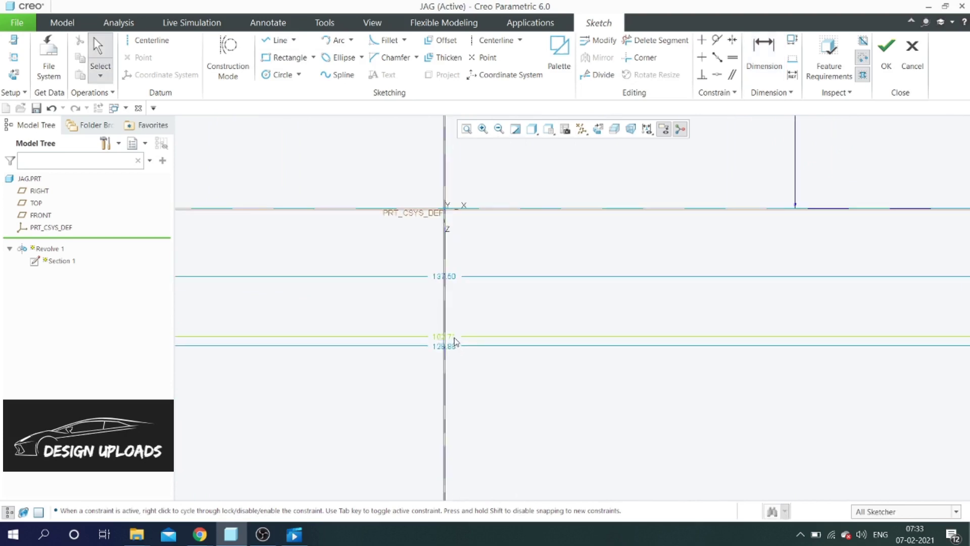
pyautogui.scroll(-2, 464, 334)
pyautogui.click(455, 332)
pyautogui.doubleClick(454, 332)
pyautogui.write('1')
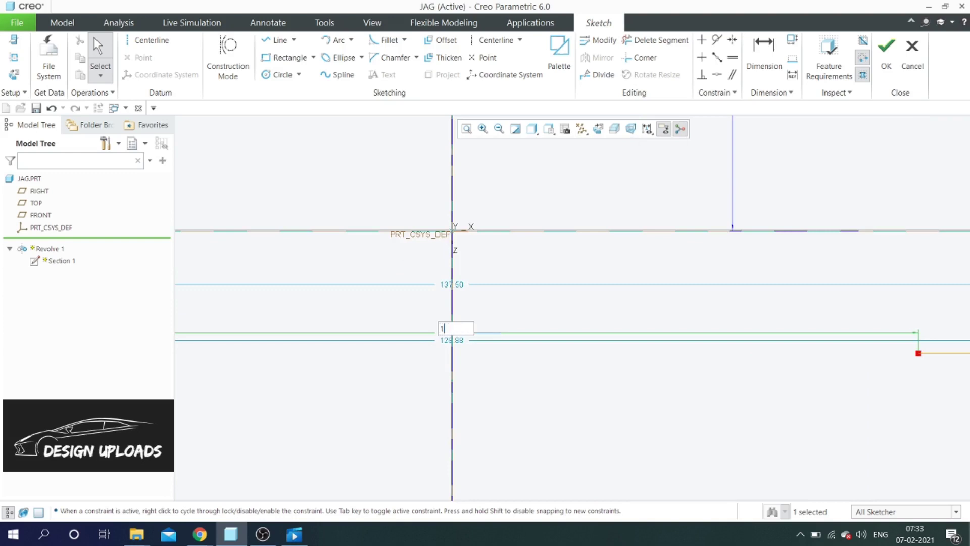
pyautogui.write('08')
pyautogui.press('Return')
pyautogui.scroll(-3, 464, 329)
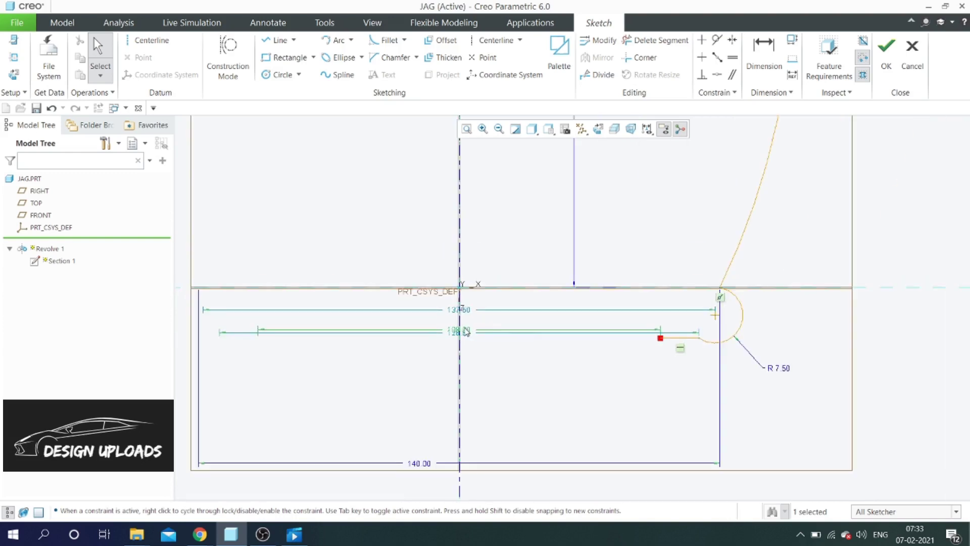
pyautogui.scroll(2, 461, 322)
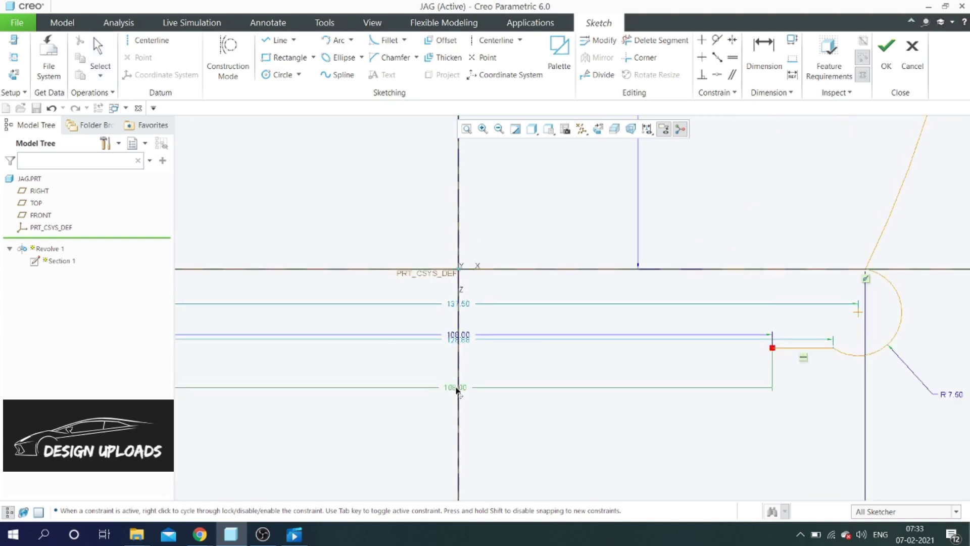
pyautogui.scroll(-2, 531, 384)
pyautogui.scroll(1, 637, 349)
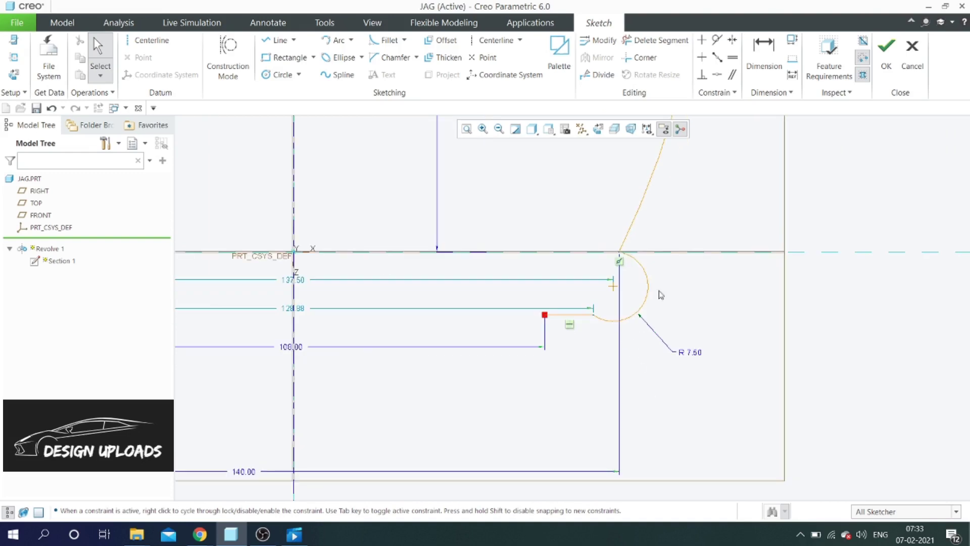
# - Dimension the short base line's length between its endpoints, placed below it, and set it to 10
pyautogui.click(764, 58)
pyautogui.scroll(2, 505, 311)
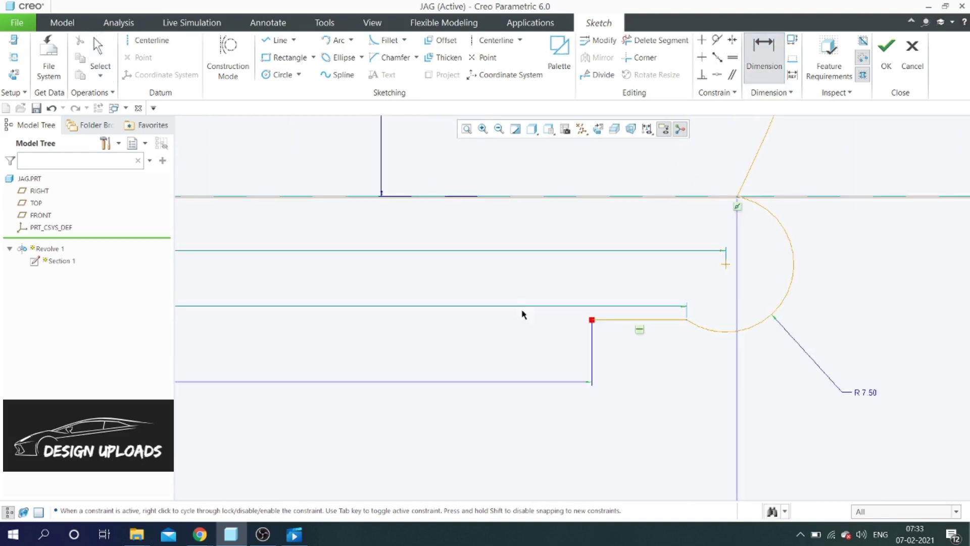
pyautogui.click(592, 320)
pyautogui.click(686, 320)
pyautogui.middleClick(636, 362)
pyautogui.write('10')
pyautogui.press('Return')
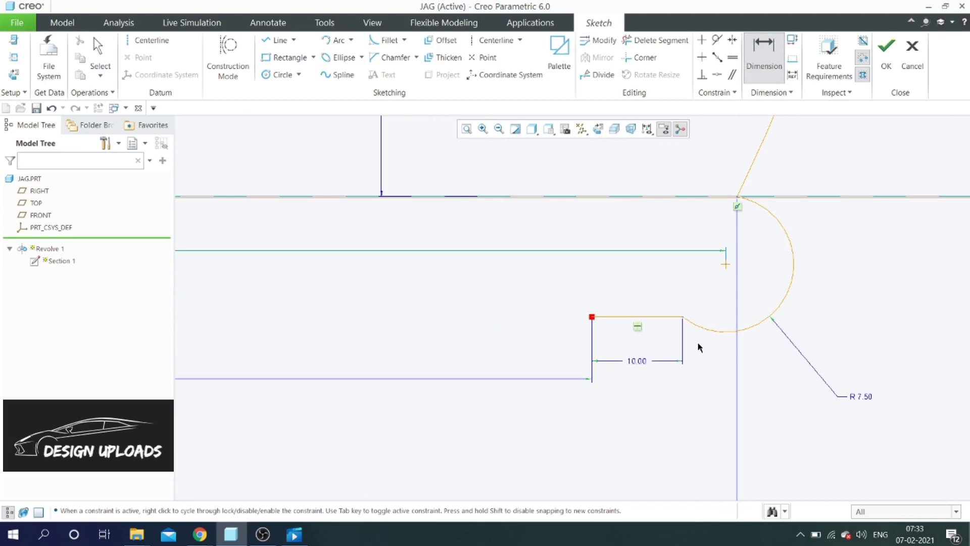
# - Draw an upward-bulging 3-point arc connecting the sketch origin with the inner end of the short base line
pyautogui.scroll(-3, 699, 338)
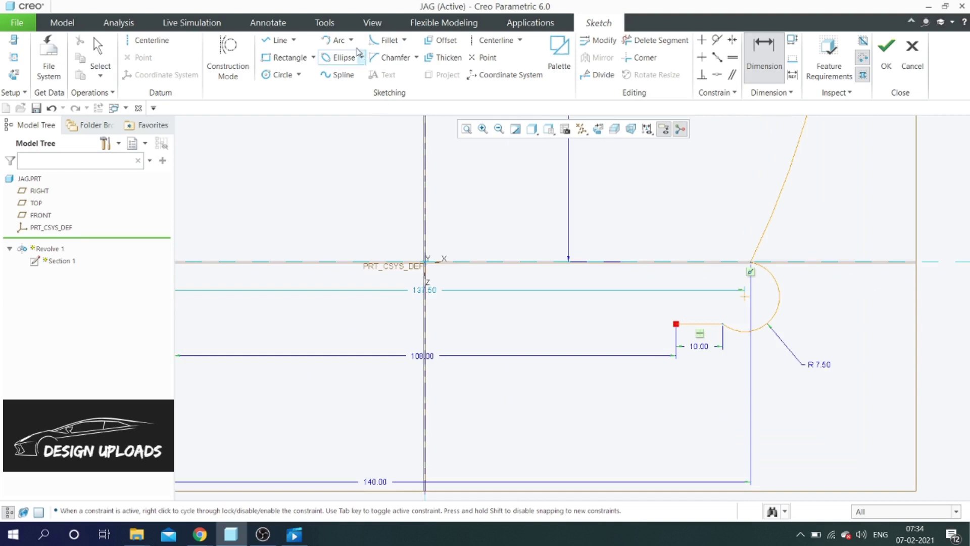
pyautogui.click(351, 41)
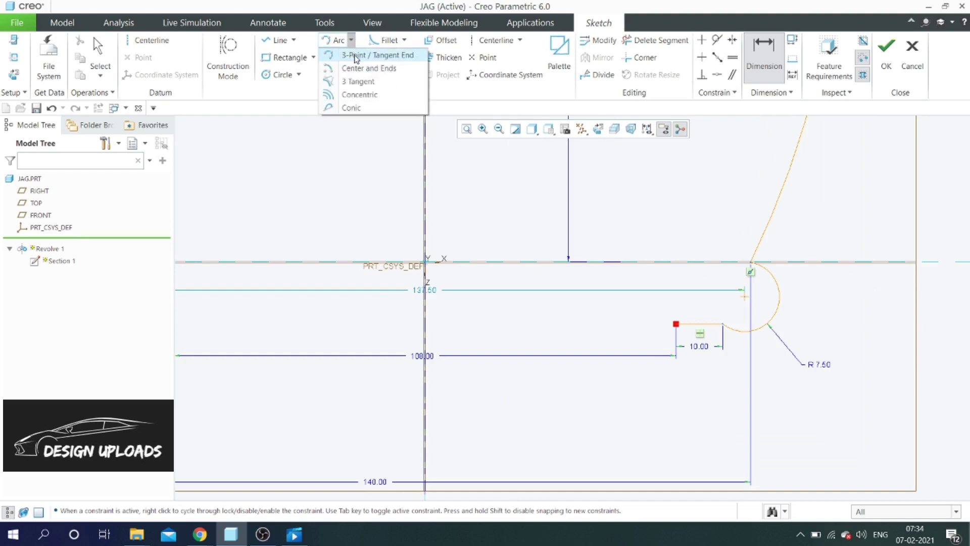
pyautogui.click(357, 56)
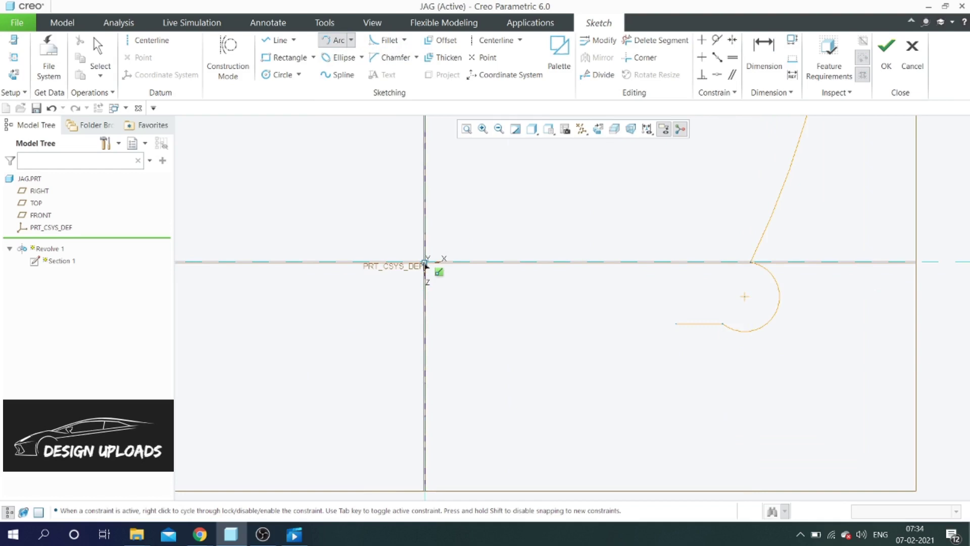
pyautogui.click(671, 325)
pyautogui.click(537, 298)
pyautogui.middleClick(537, 298)
pyautogui.scroll(3, 542, 354)
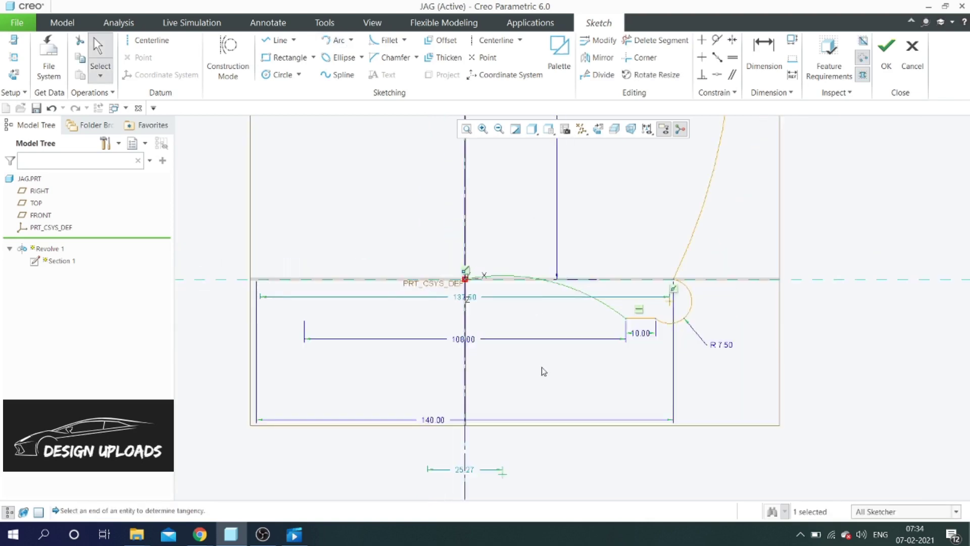
# - Add a radius dimension above the bottom arc and set it to 175
pyautogui.click(763, 56)
pyautogui.scroll(-5, 525, 344)
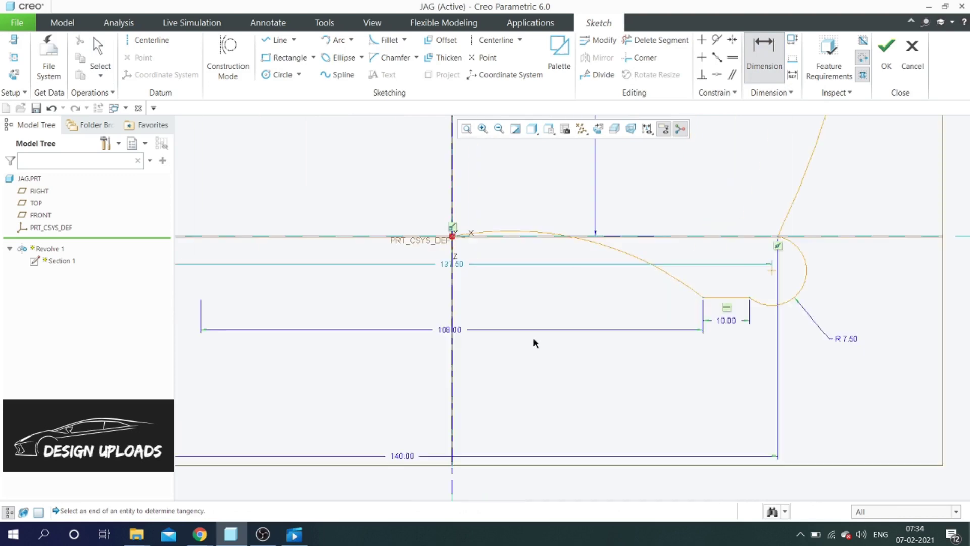
pyautogui.click(621, 256)
pyautogui.middleClick(640, 208)
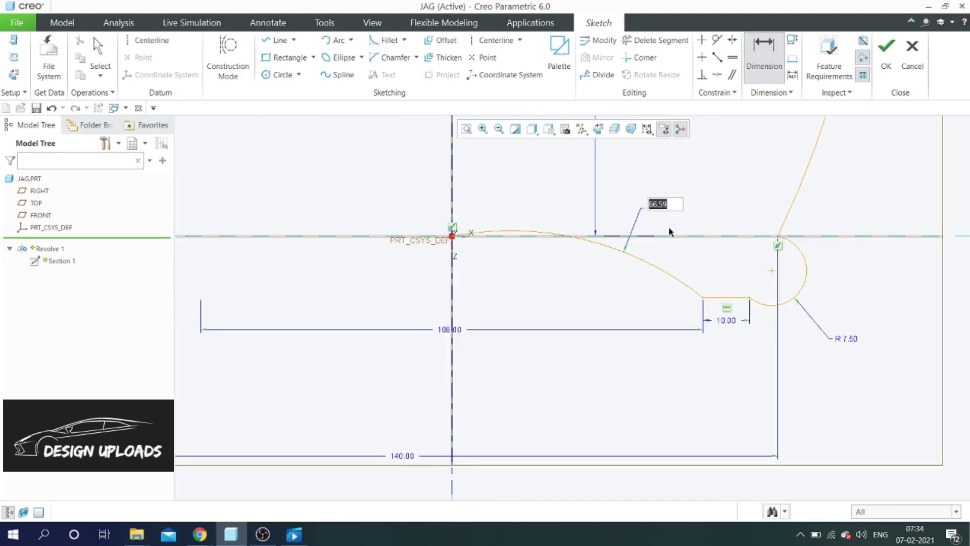
pyautogui.write('175')
pyautogui.press('Return')
pyautogui.scroll(-4, 735, 264)
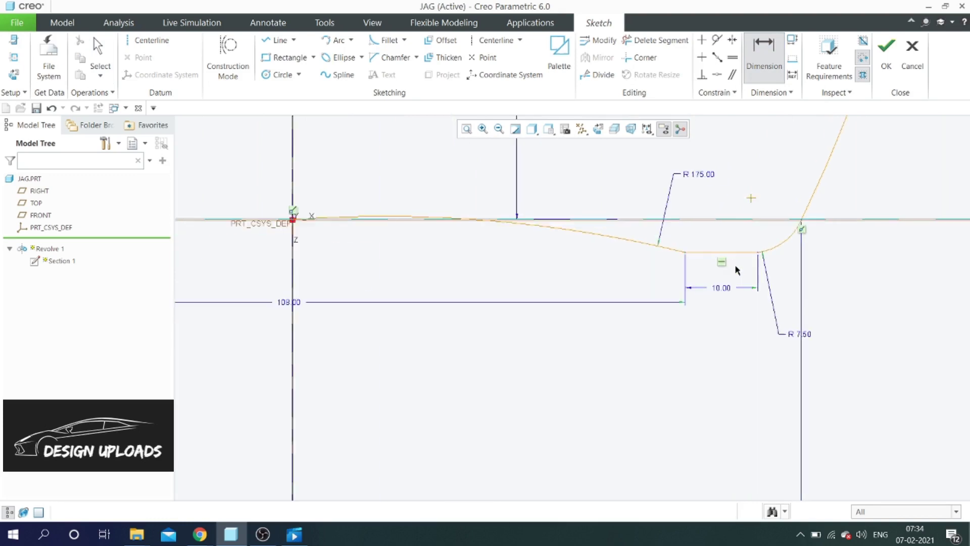
pyautogui.scroll(-2, 728, 274)
pyautogui.scroll(2, 702, 275)
pyautogui.scroll(-4, 656, 267)
pyautogui.scroll(6, 653, 348)
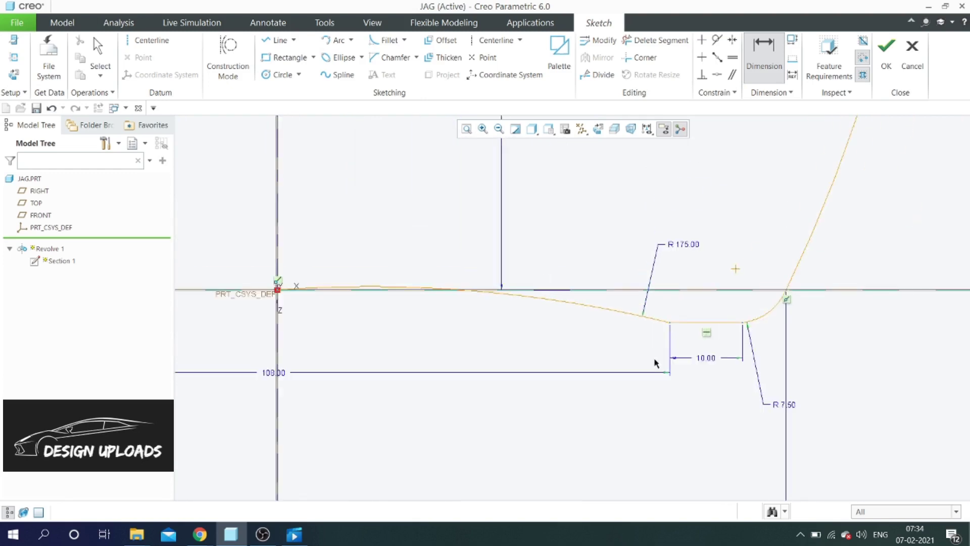
# - Finish the completed profile sketch and apply it to the jug's revolved body
pyautogui.scroll(-5, 635, 394)
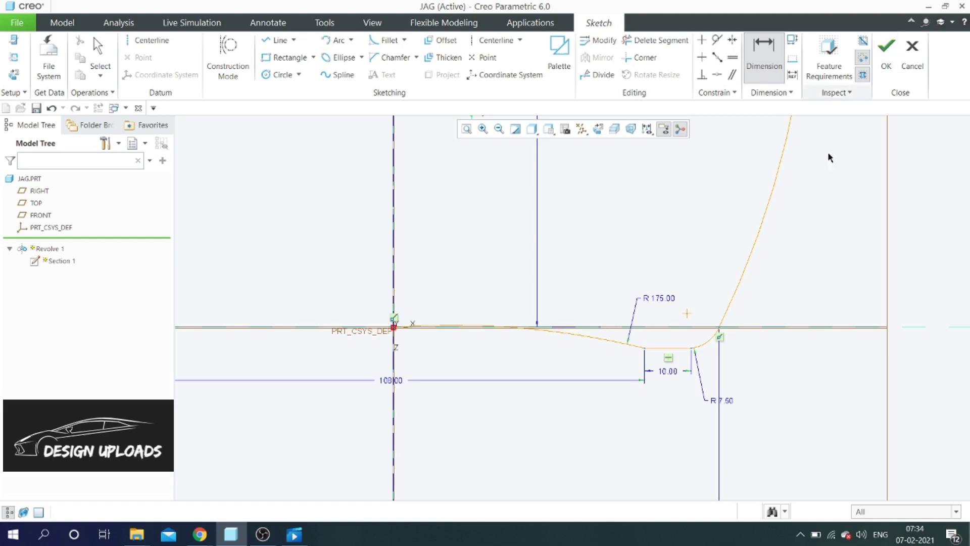
pyautogui.click(884, 67)
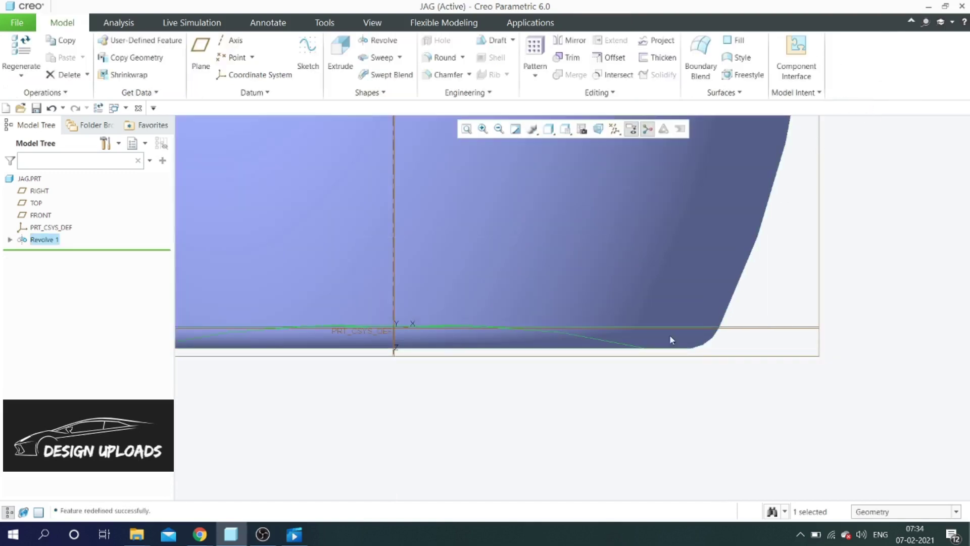
pyautogui.scroll(-2, 650, 256)
pyautogui.moveTo(650, 230); pyautogui.dragTo(646, 335, button='middle')
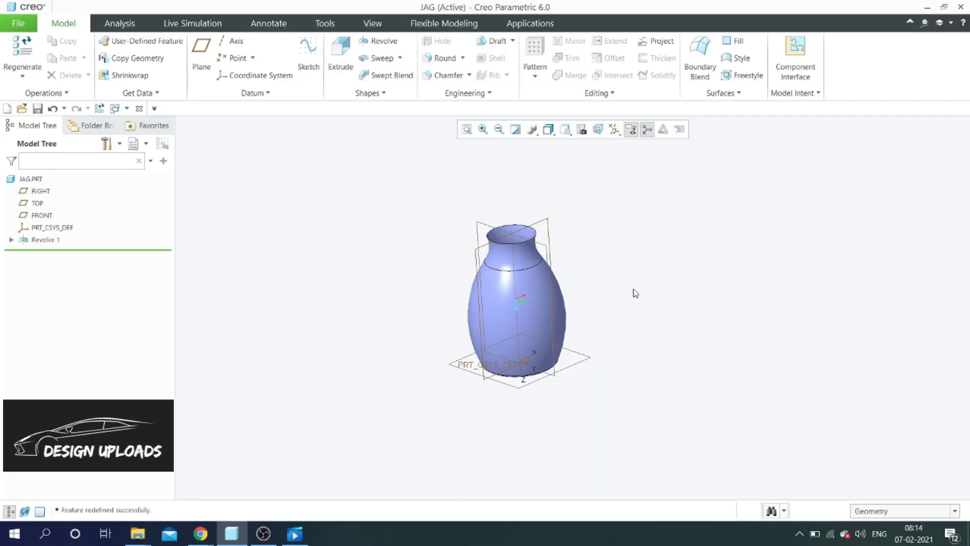
# - Create a datum plane offset 270 from the FRONT plane, above the jug's body
pyautogui.click(590, 358)
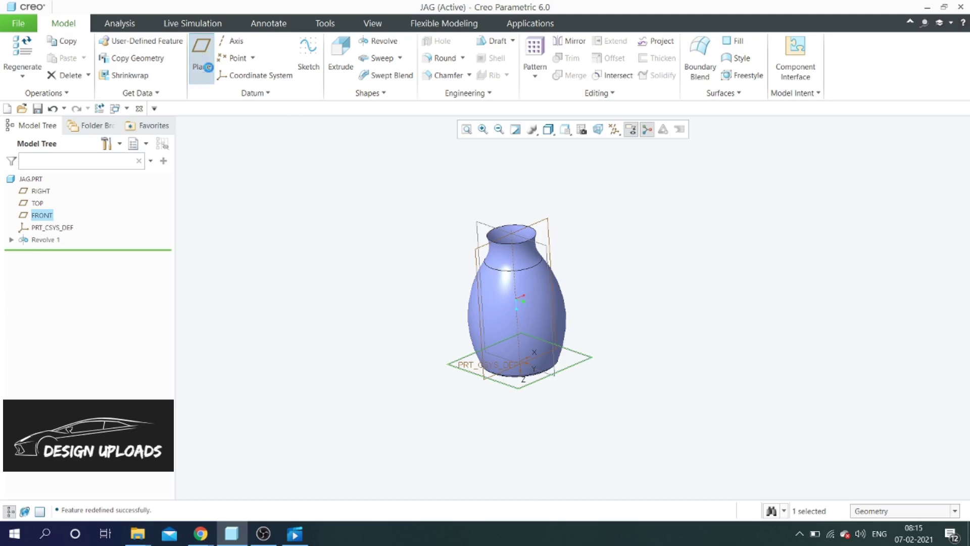
pyautogui.click(201, 53)
pyautogui.moveTo(528, 497); pyautogui.dragTo(516, 247)
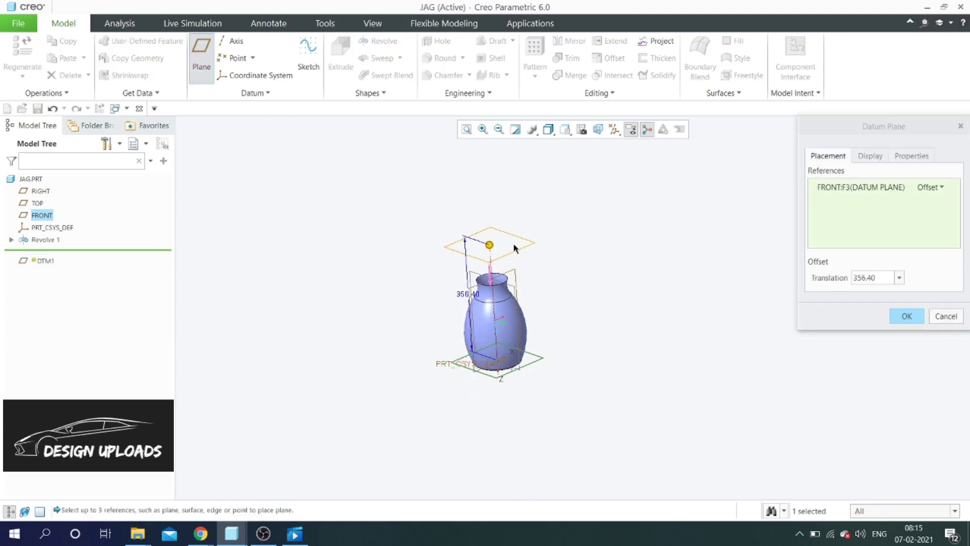
pyautogui.doubleClick(878, 278)
pyautogui.write('2')
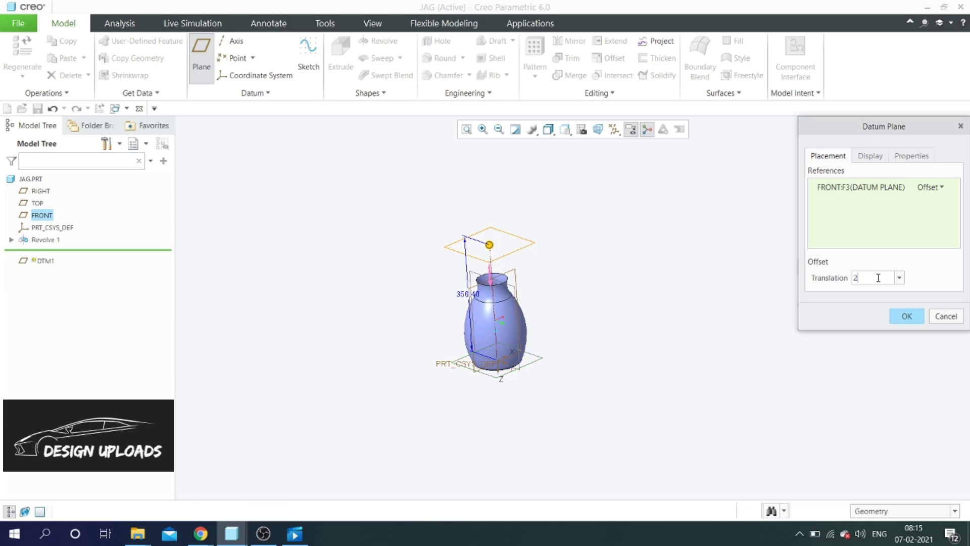
pyautogui.write('70')
pyautogui.press('Return')
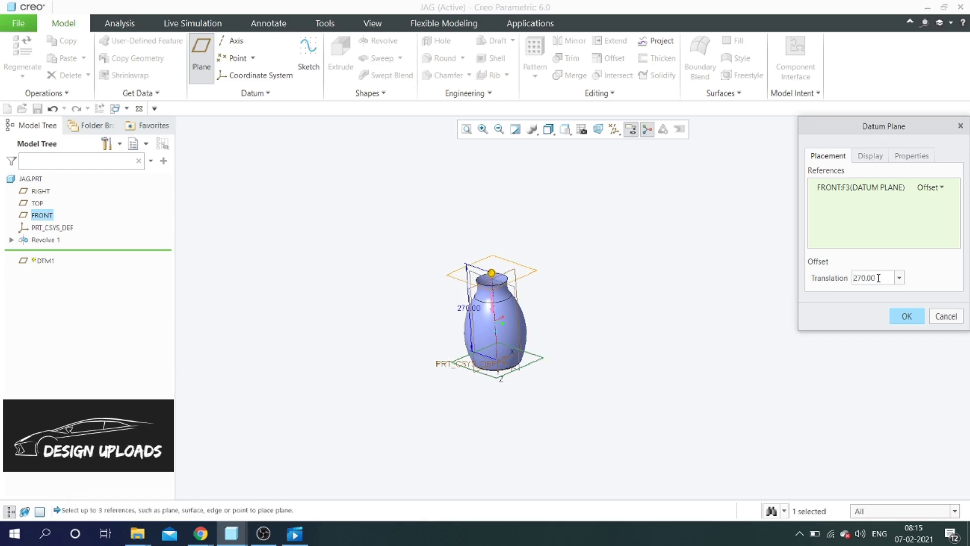
pyautogui.click(907, 317)
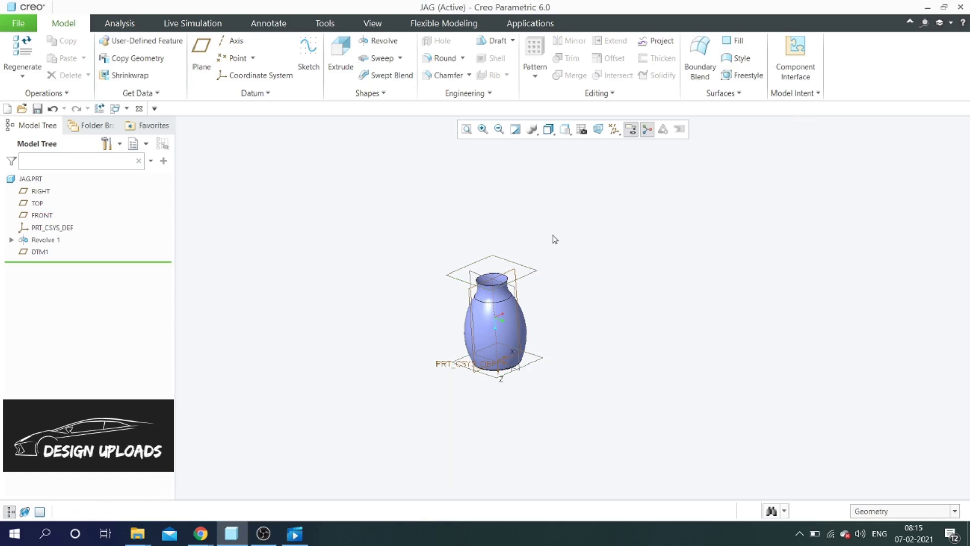
# - Start a solid Blend with sketched sections and sketch Section 1 on the offset datum plane, using RIGHT as reference, viewed square to the sketch plane
pyautogui.click(278, 95)
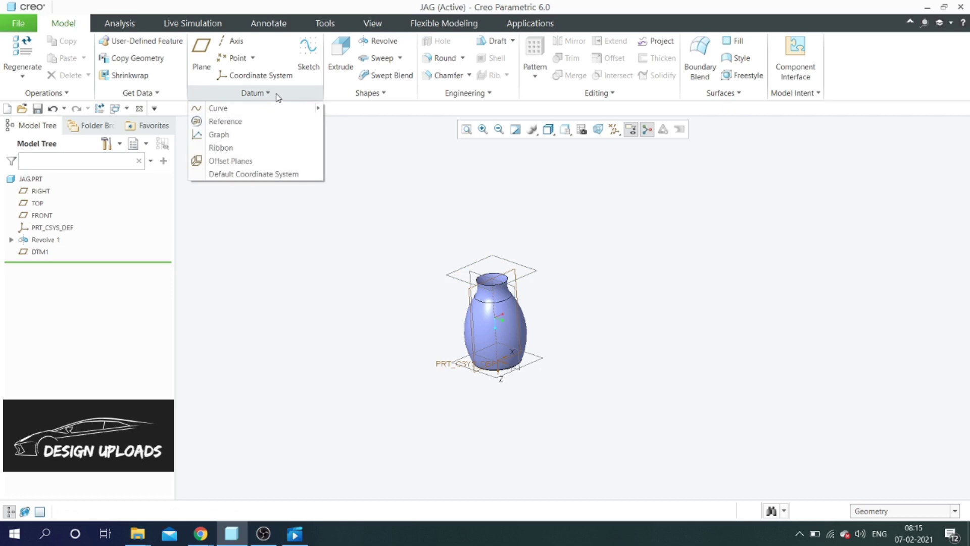
pyautogui.click(363, 95)
pyautogui.click(354, 109)
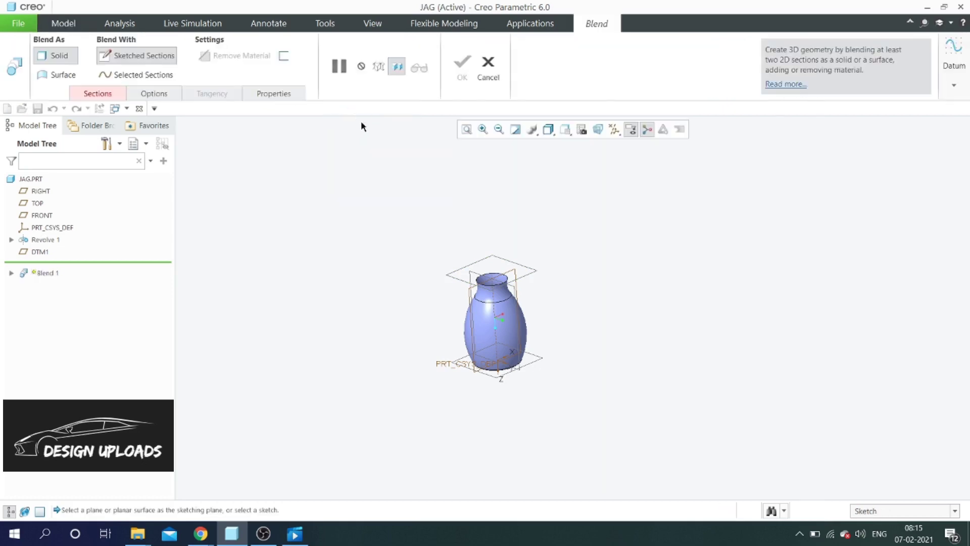
pyautogui.click(97, 94)
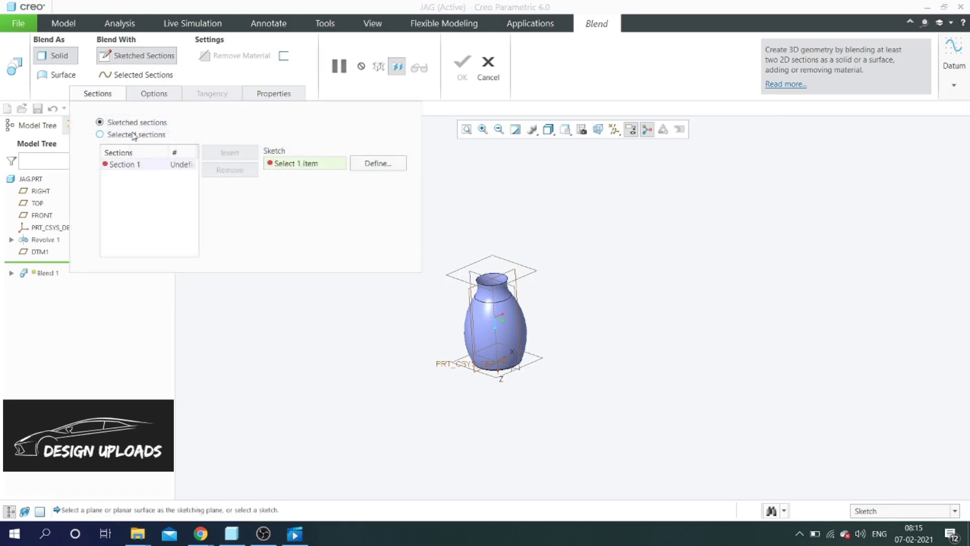
pyautogui.click(137, 165)
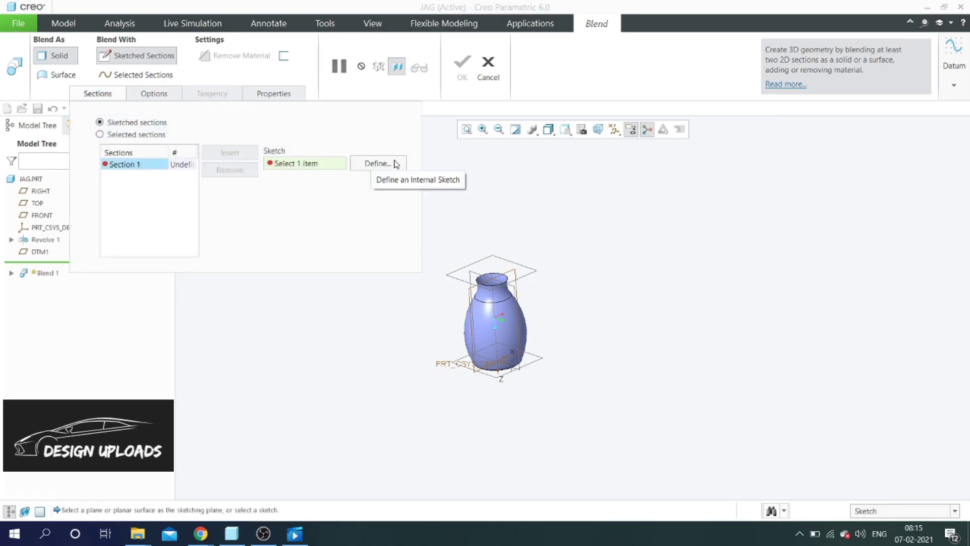
pyautogui.click(377, 163)
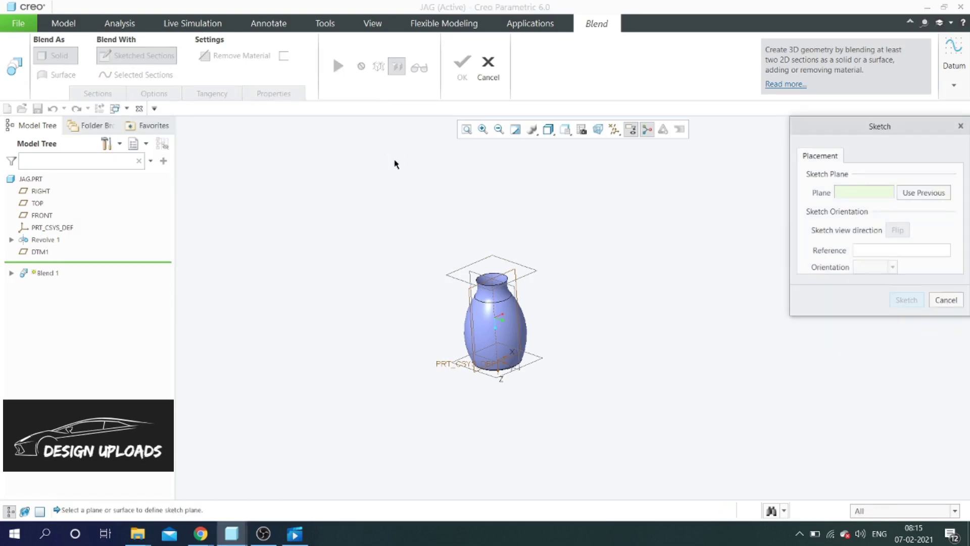
pyautogui.click(536, 274)
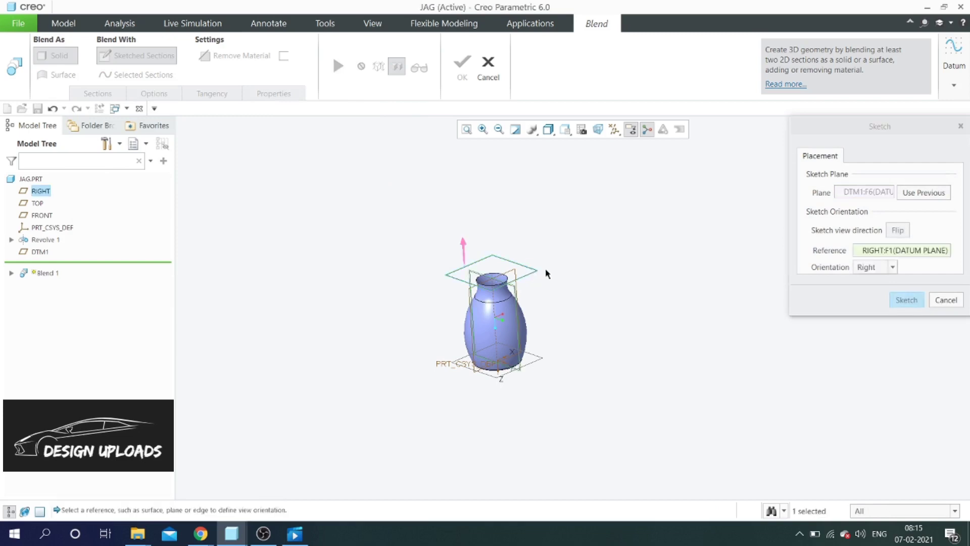
pyautogui.click(899, 301)
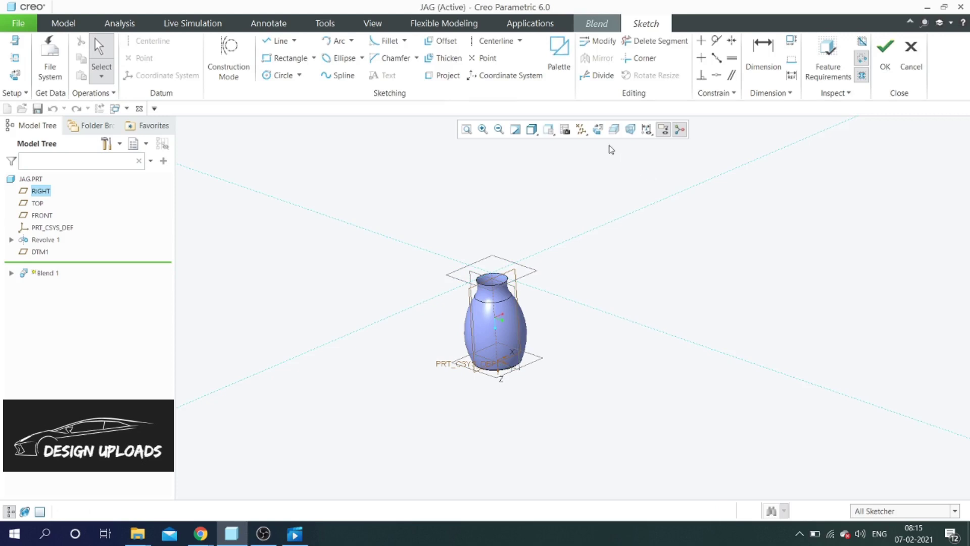
pyautogui.click(599, 132)
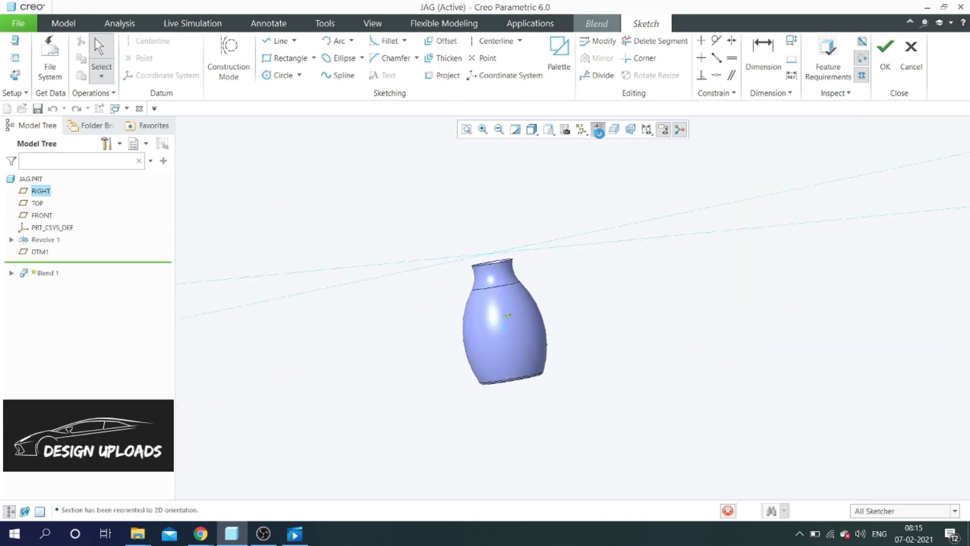
pyautogui.scroll(2, 519, 218)
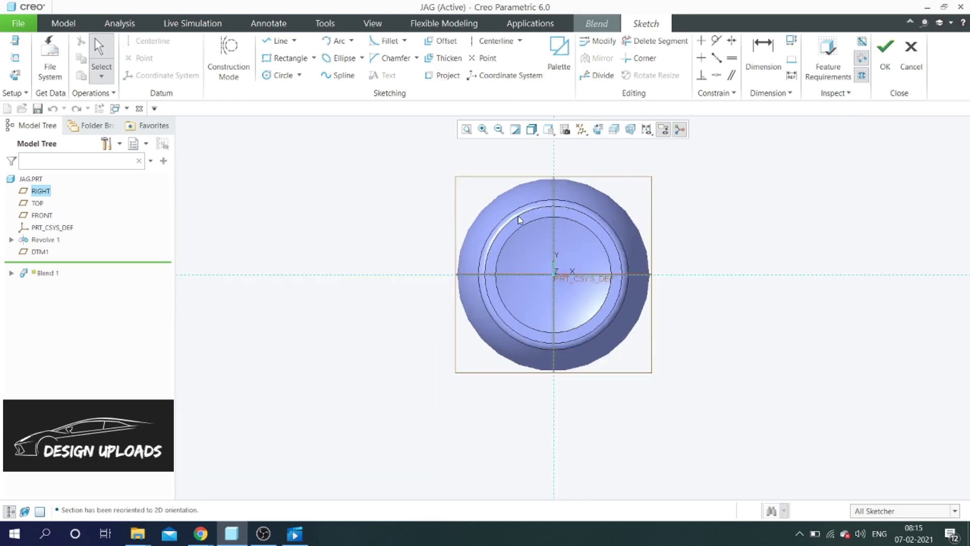
pyautogui.click(300, 75)
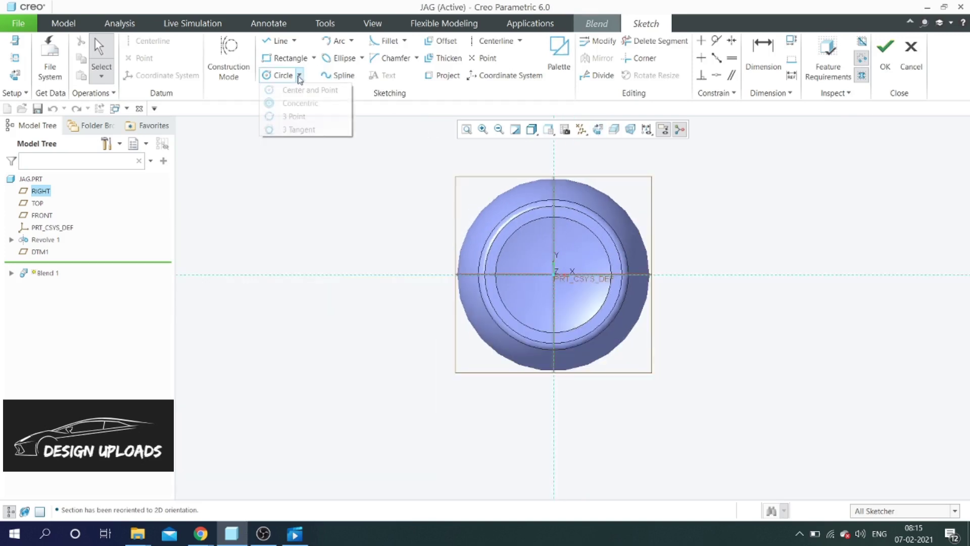
pyautogui.click(298, 90)
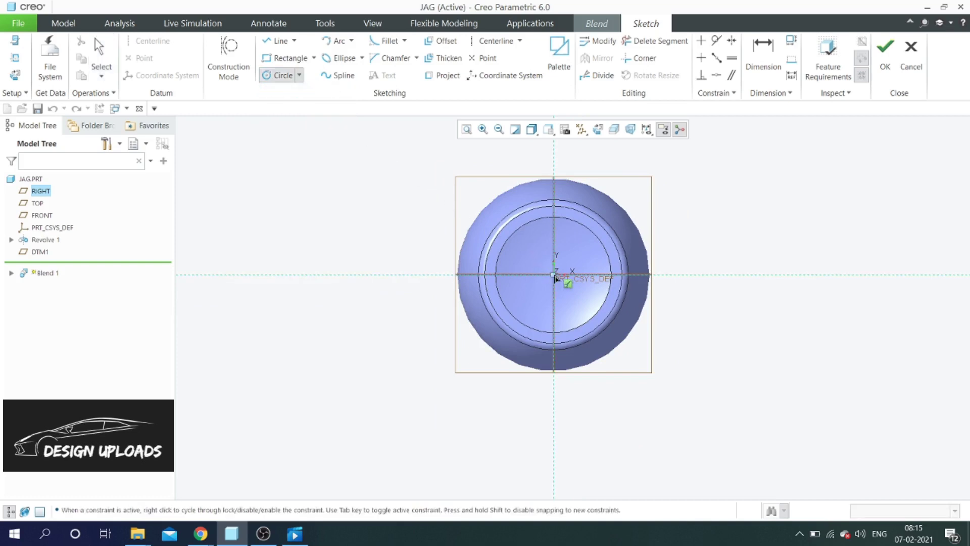
pyautogui.click(580, 242)
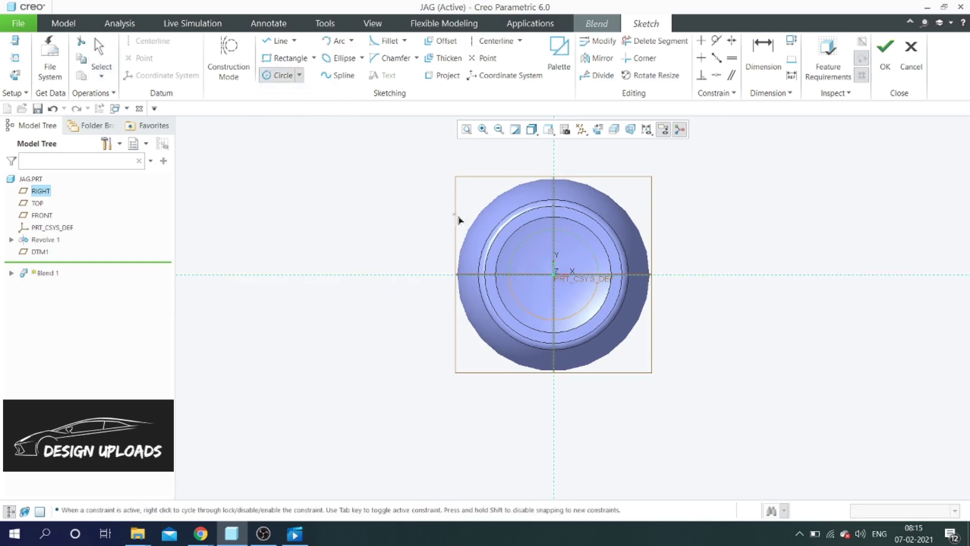
pyautogui.hotkey('ctrl', 'z')
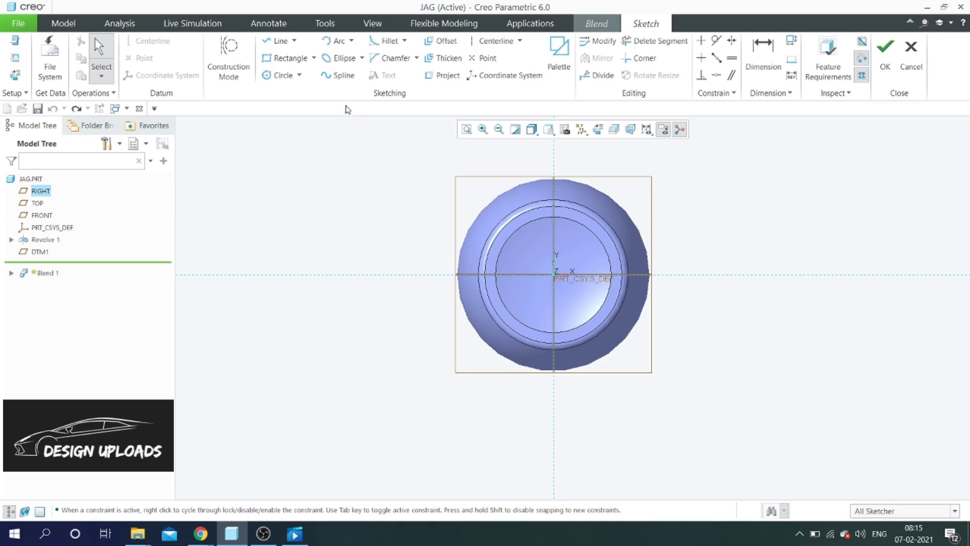
# - Draw a circle centred on the sketch origin and set its diameter to 120
pyautogui.click(300, 76)
pyautogui.click(305, 89)
pyautogui.click(554, 274)
pyautogui.click(572, 258)
pyautogui.middleClick(505, 242)
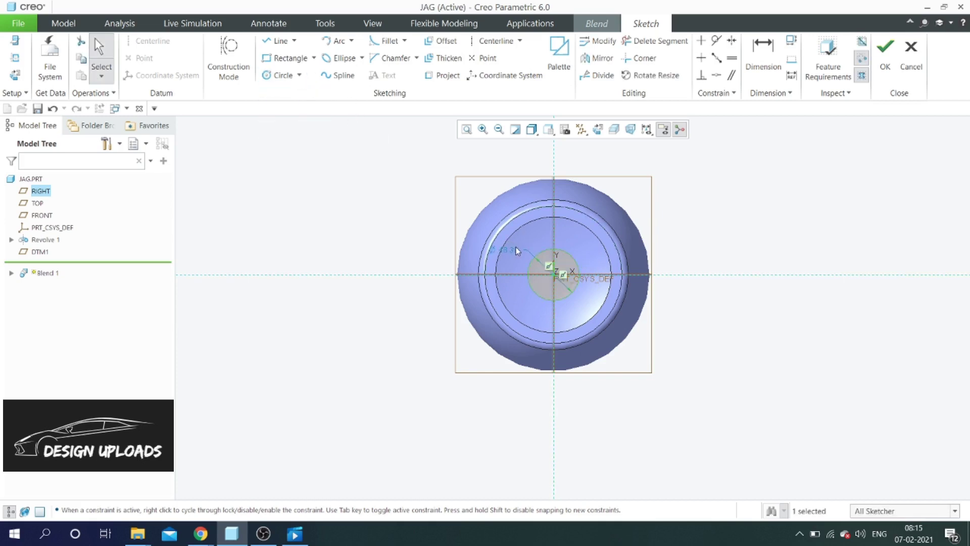
pyautogui.scroll(2, 516, 248)
pyautogui.doubleClick(515, 253)
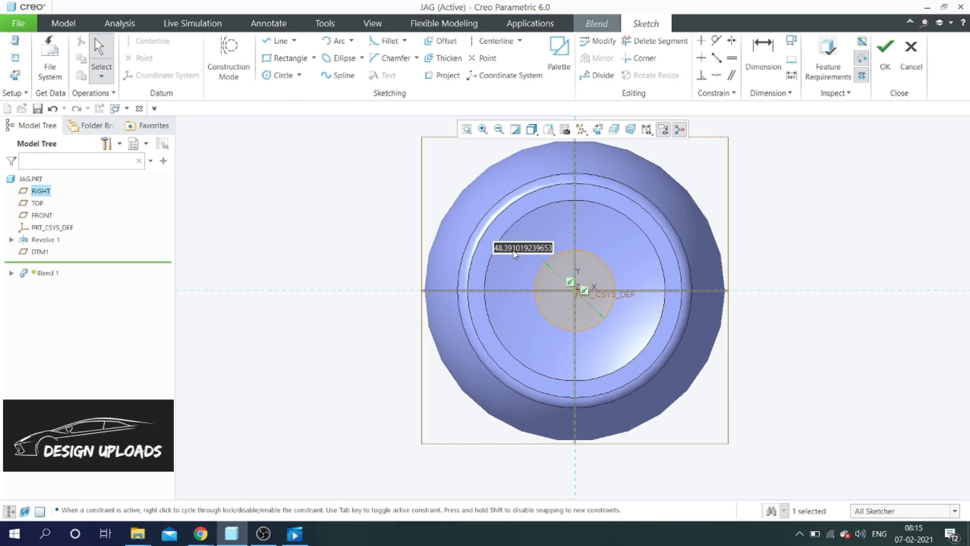
pyautogui.write('120')
pyautogui.press('Return')
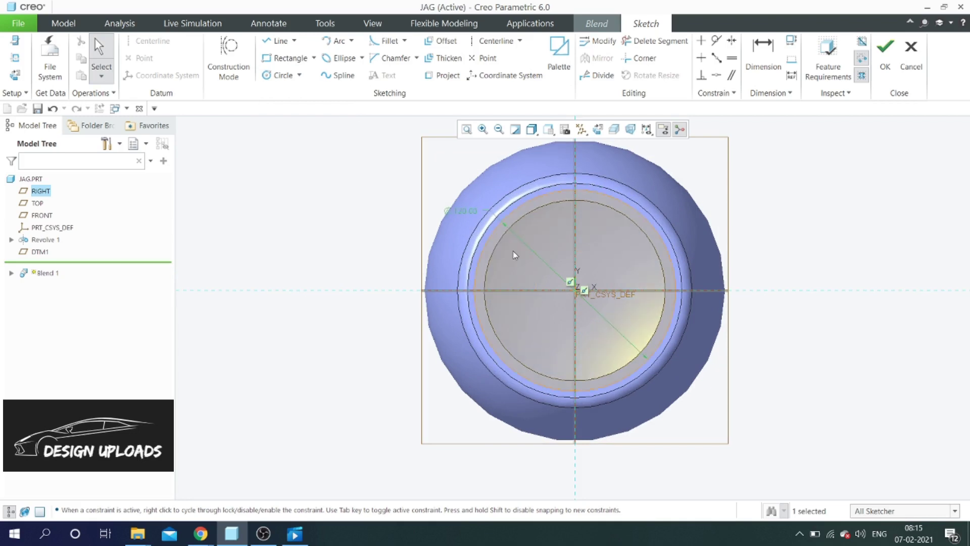
# - Draw a circle centred on the horizontal reference, to the left of the jug's body, and set its diameter to 20
pyautogui.scroll(-2, 519, 231)
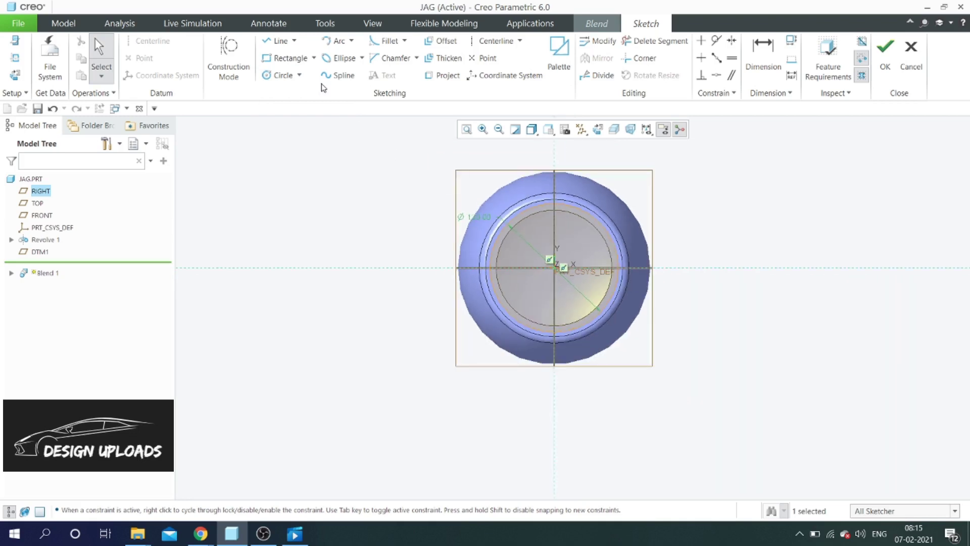
pyautogui.click(299, 74)
pyautogui.click(305, 90)
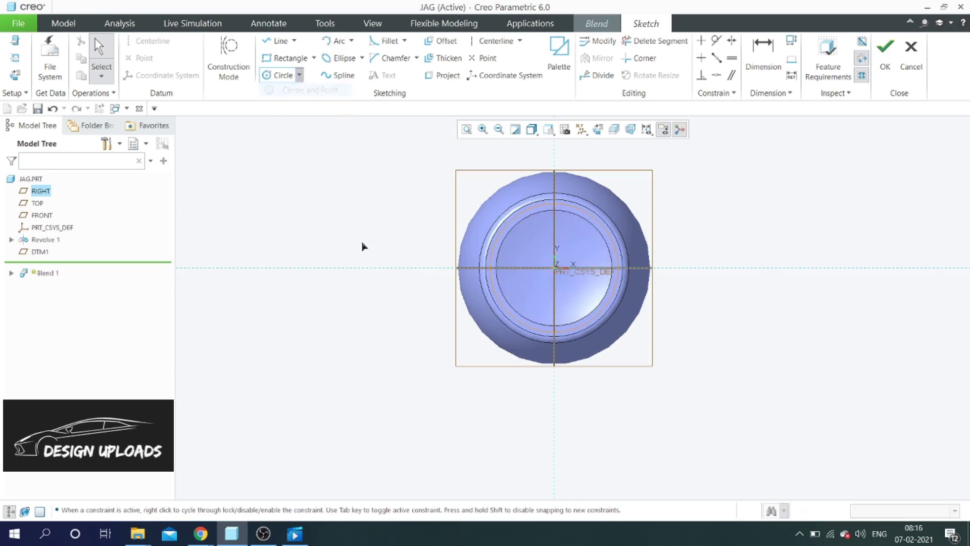
pyautogui.click(378, 268)
pyautogui.click(399, 246)
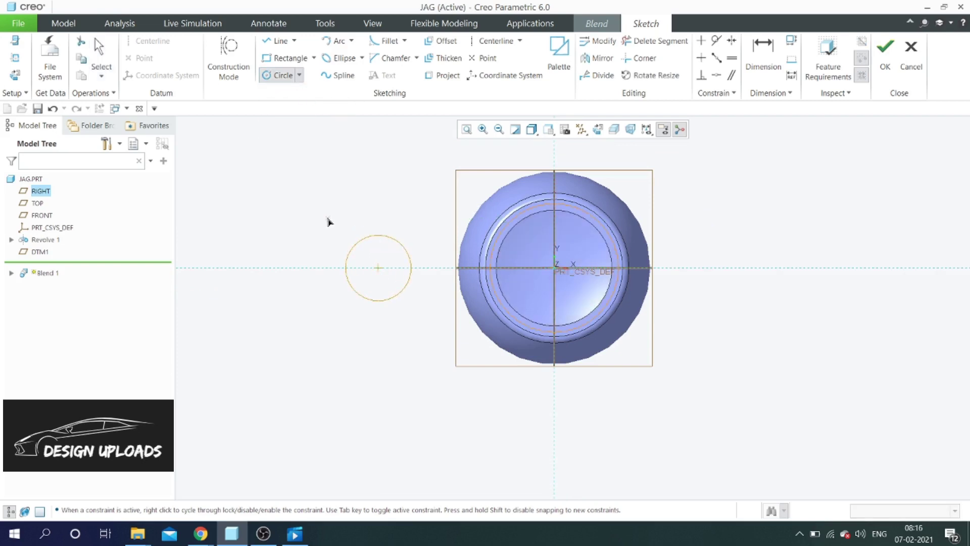
pyautogui.middleClick(330, 227)
pyautogui.doubleClick(331, 240)
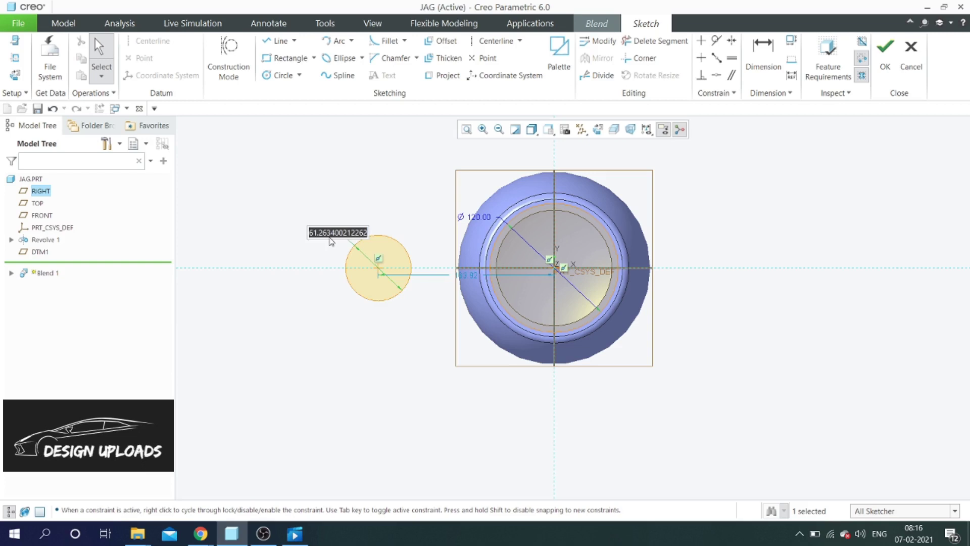
pyautogui.write('20')
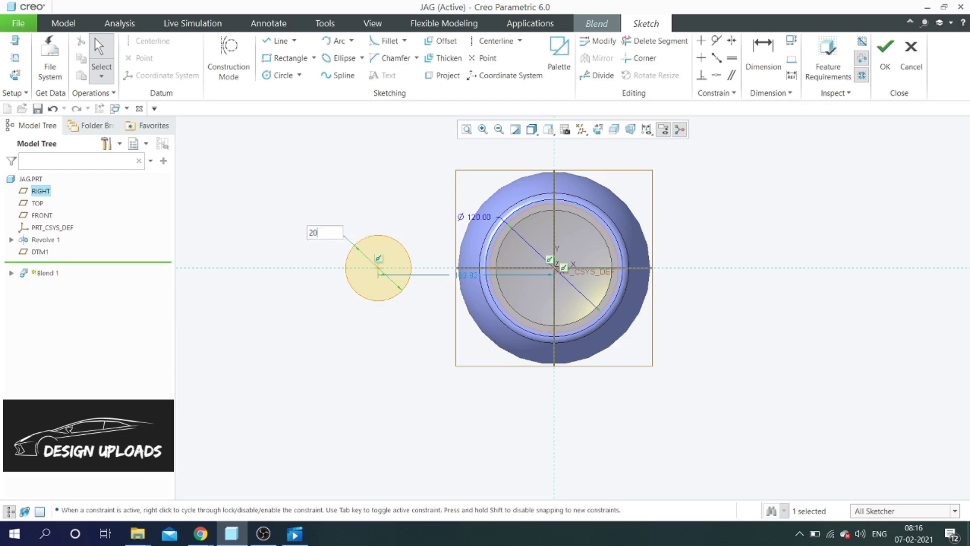
pyautogui.press('Return')
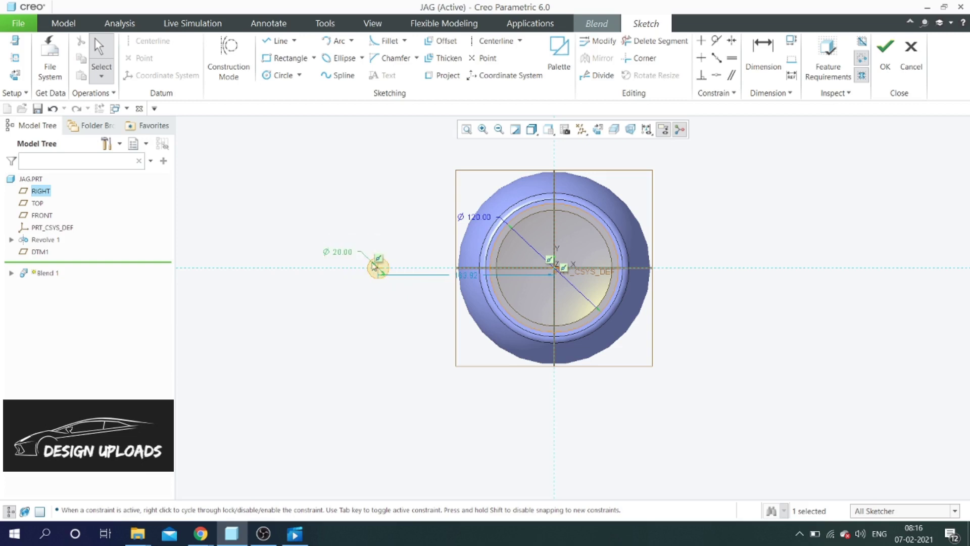
# - Set the distance from the small circle's centre to the vertical reference to 75
pyautogui.scroll(-1, 439, 289)
pyautogui.doubleClick(469, 271)
pyautogui.write('75')
pyautogui.press('Return')
# - Draw a line sloping up from the small circle's upper-left edge into the interior of the 120 circle
pyautogui.scroll(-2, 493, 268)
pyautogui.click(277, 41)
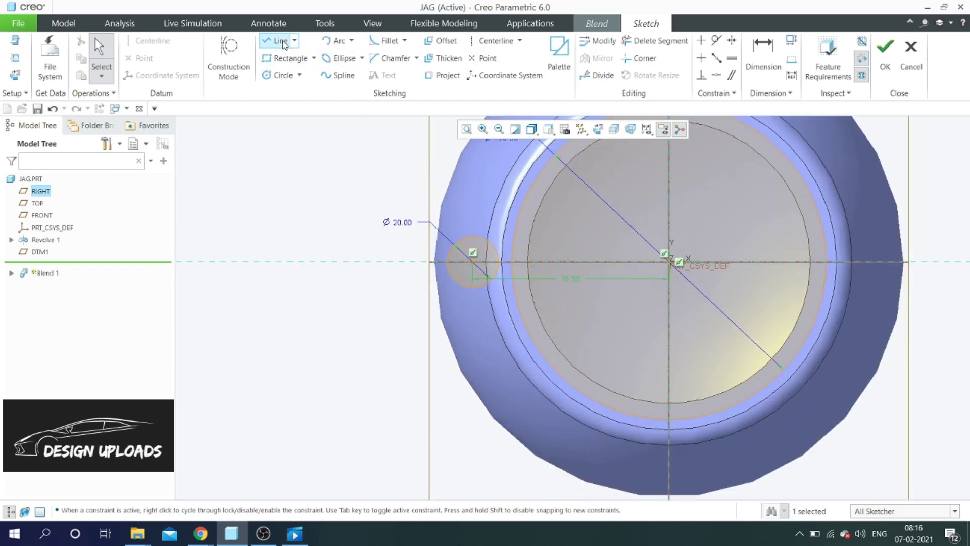
pyautogui.click(464, 237)
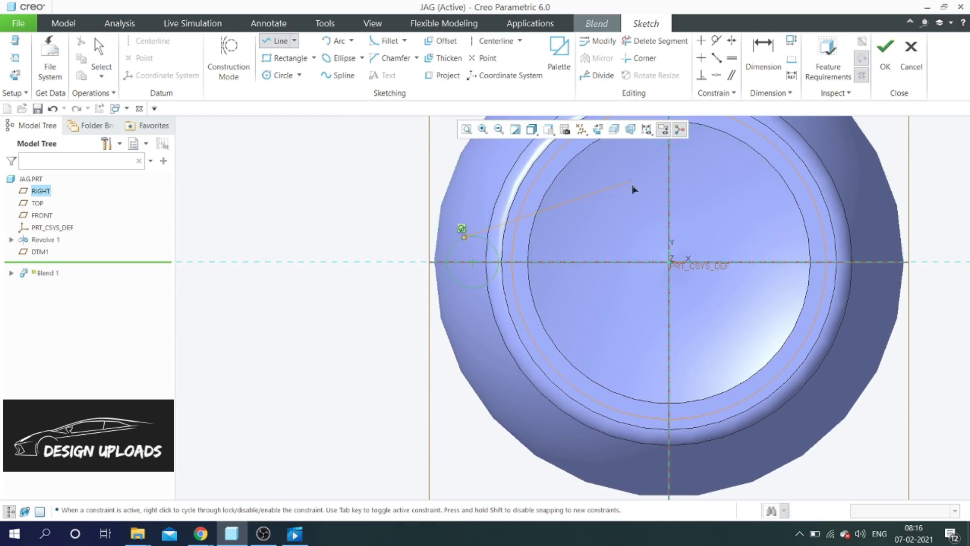
pyautogui.click(611, 201)
pyautogui.middleClick(611, 201)
pyautogui.hotkey('ctrl', 'd')
pyautogui.scroll(-2, 461, 217)
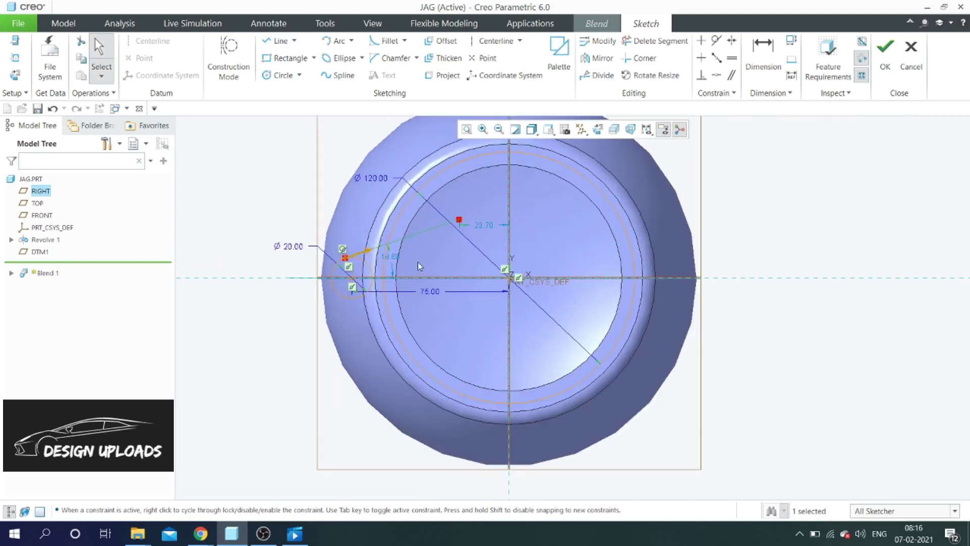
# - Set the sloping line's angle to the horizontal reference to 30 degrees
pyautogui.doubleClick(393, 259)
pyautogui.write('30')
pyautogui.press('Return')
pyautogui.scroll(2, 393, 258)
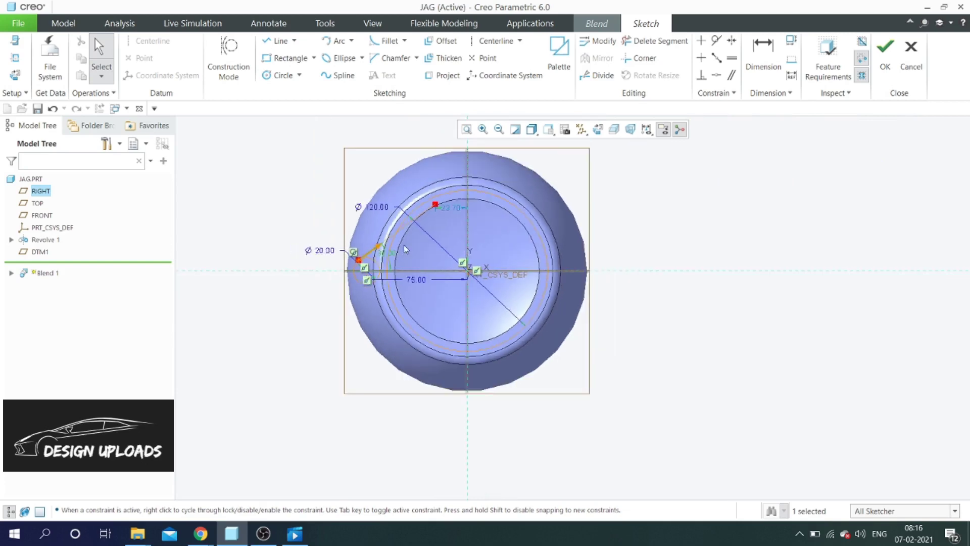
pyautogui.scroll(-2, 399, 243)
pyautogui.scroll(2, 457, 282)
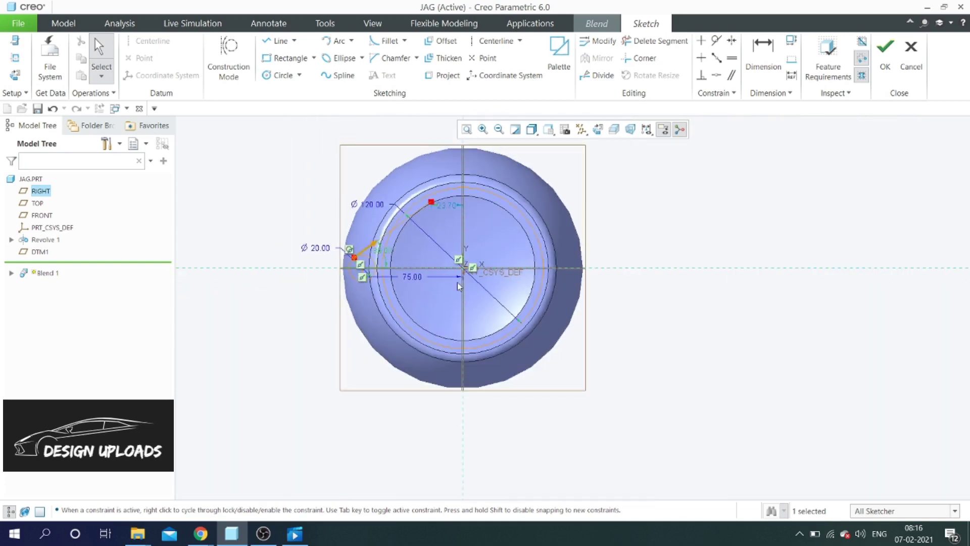
# - Draw a horizontal centreline through the origin along the horizontal reference
pyautogui.click(496, 42)
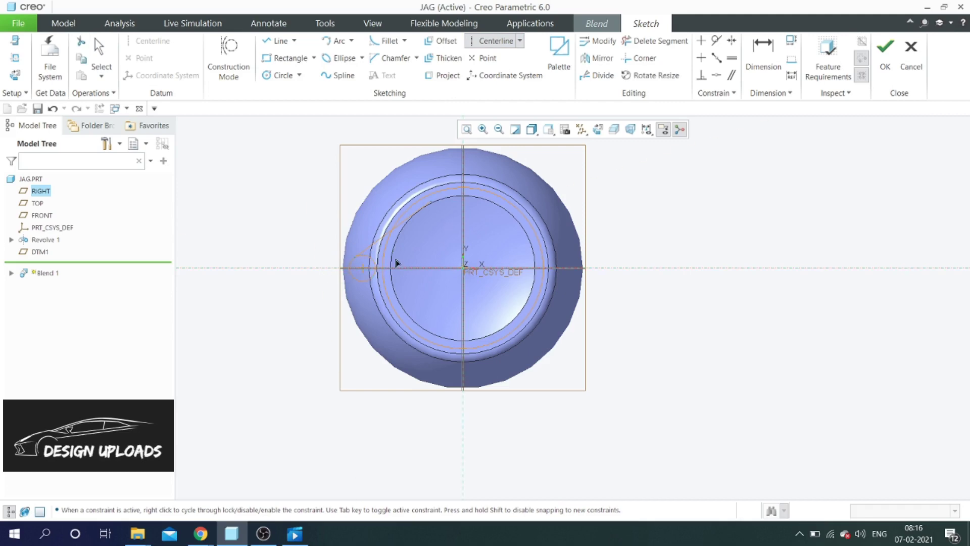
pyautogui.middleClick(446, 243)
pyautogui.scroll(4, 354, 243)
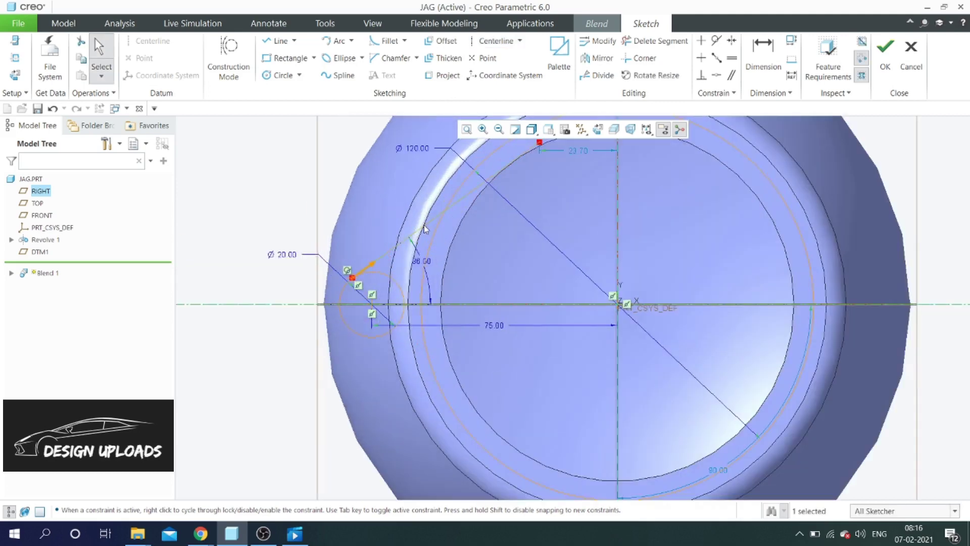
# - Mirror the sloping line about the horizontal centreline to form the other side of the spout
pyautogui.click(596, 57)
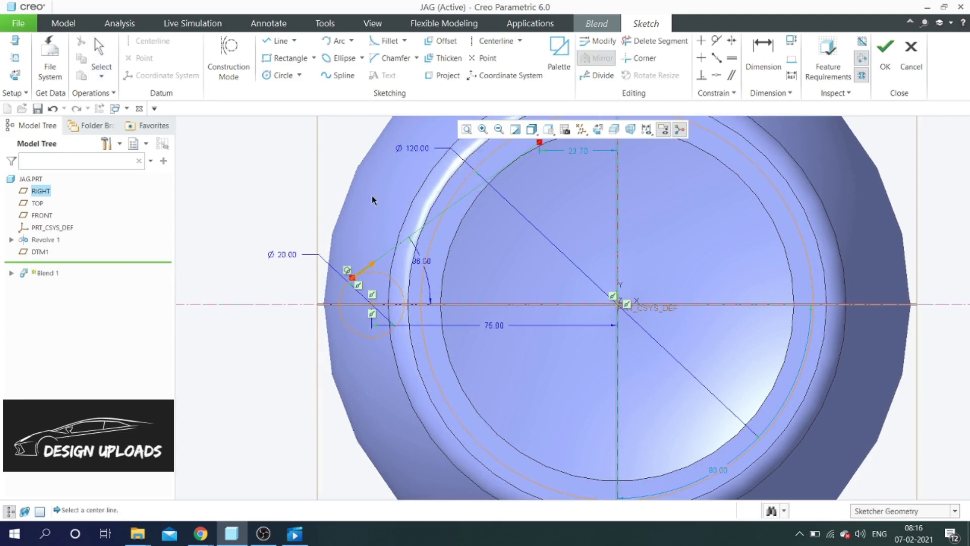
pyautogui.click(288, 304)
pyautogui.scroll(-3, 303, 298)
pyautogui.scroll(2, 355, 307)
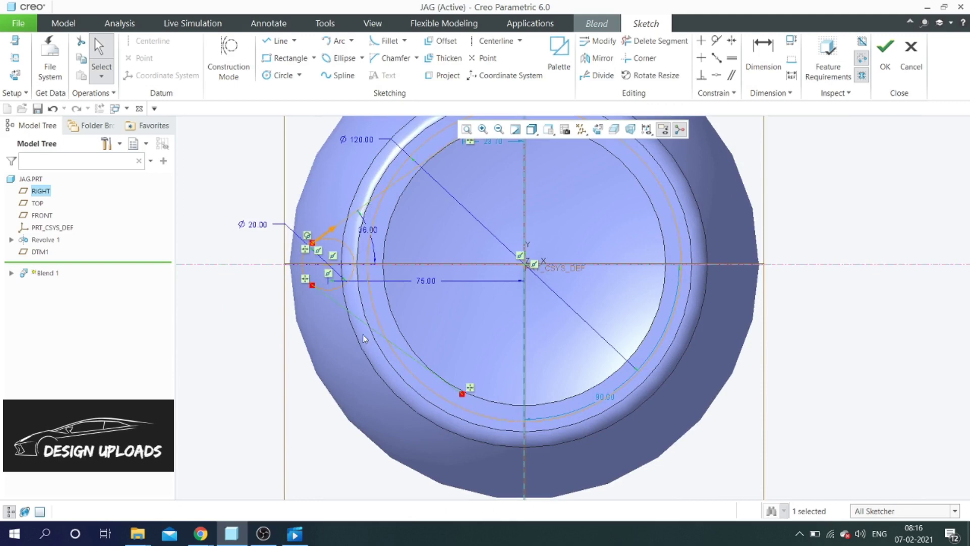
pyautogui.scroll(-1, 375, 257)
pyautogui.scroll(2, 372, 263)
pyautogui.scroll(-3, 421, 245)
pyautogui.scroll(1, 421, 245)
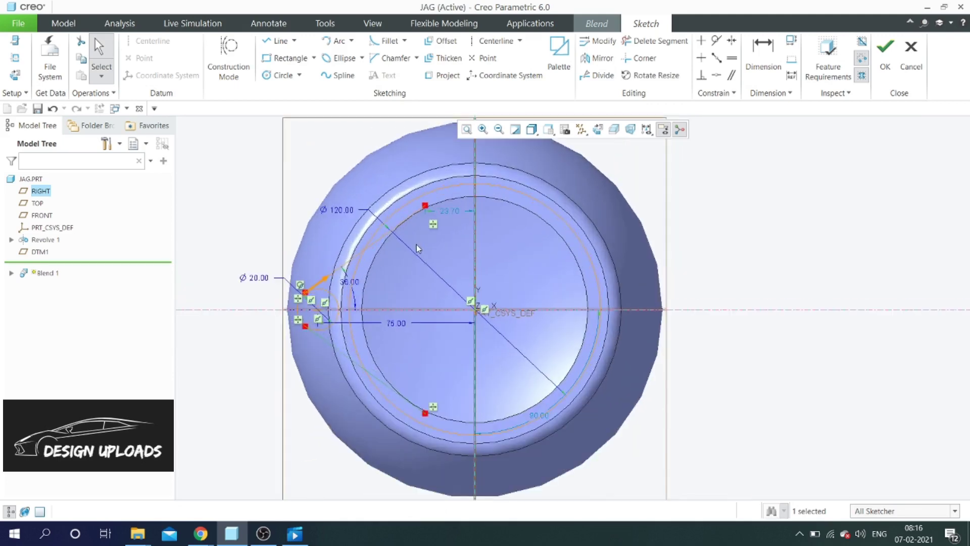
# - Trim away the 120 circle's arc between the two sloping lines and the line ends inside that circle
pyautogui.click(639, 46)
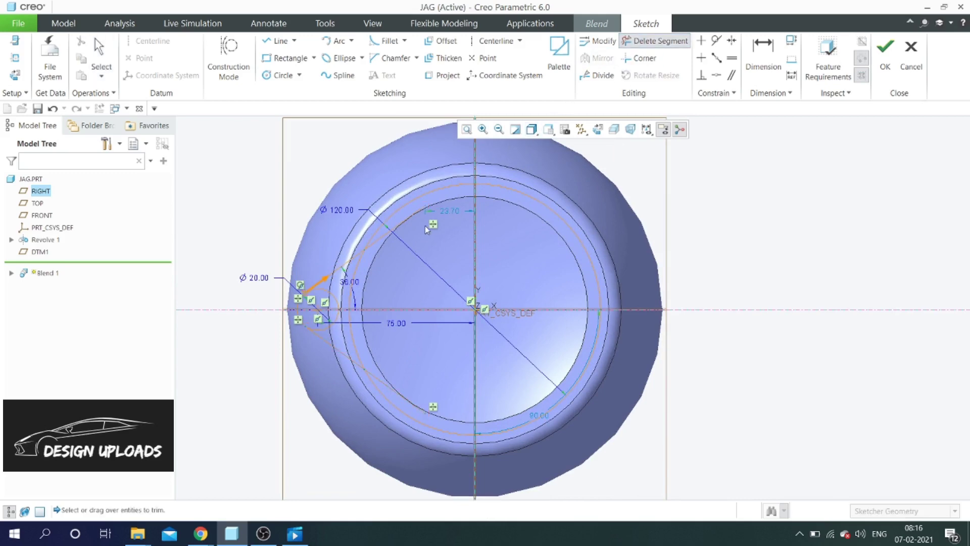
pyautogui.scroll(2, 428, 225)
pyautogui.moveTo(419, 196)
pyautogui.mouseDown()
pyautogui.moveTo(384, 217)
pyautogui.moveTo(302, 302)
pyautogui.mouseUp()
pyautogui.scroll(-2, 429, 250)
pyautogui.scroll(2, 367, 316)
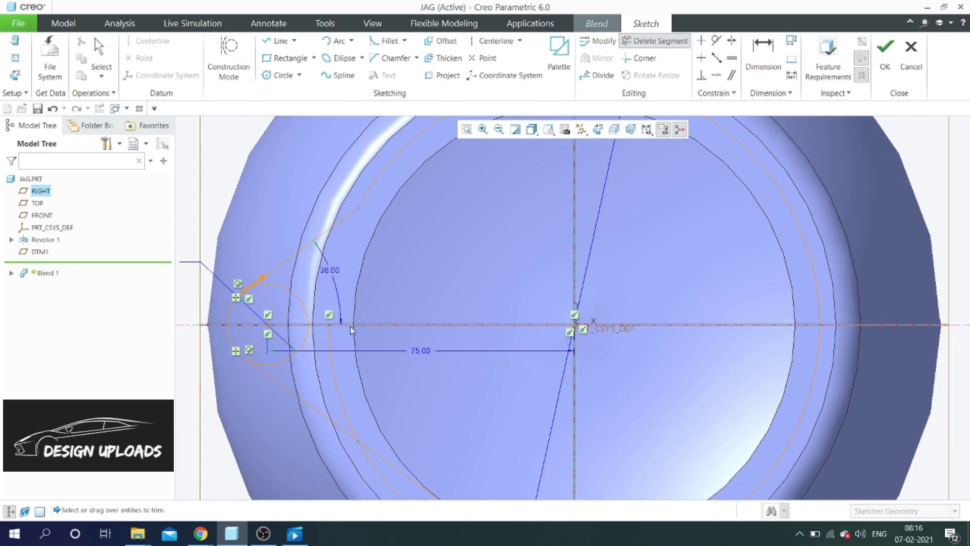
pyautogui.scroll(-2, 381, 358)
pyautogui.scroll(2, 389, 413)
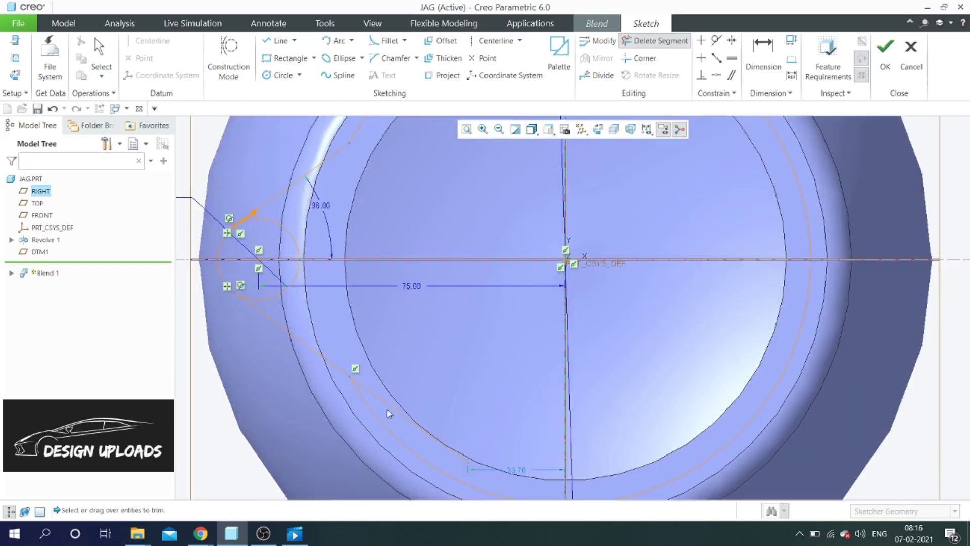
pyautogui.middleClick(448, 334)
pyautogui.scroll(-2, 448, 333)
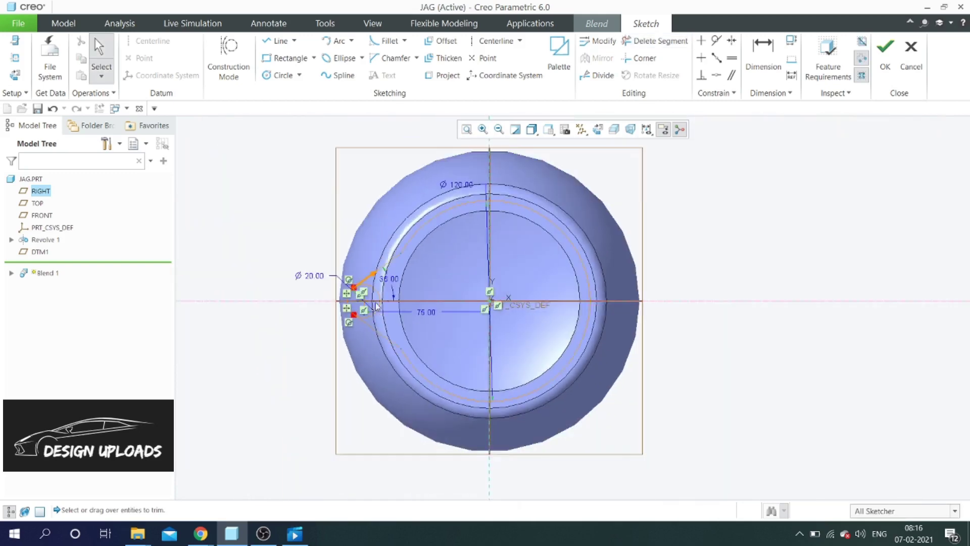
# - Trim away the inner arc of the 20 circle between the two sloping lines and finish the Section 1 sketch
pyautogui.scroll(2, 377, 286)
pyautogui.click(383, 319)
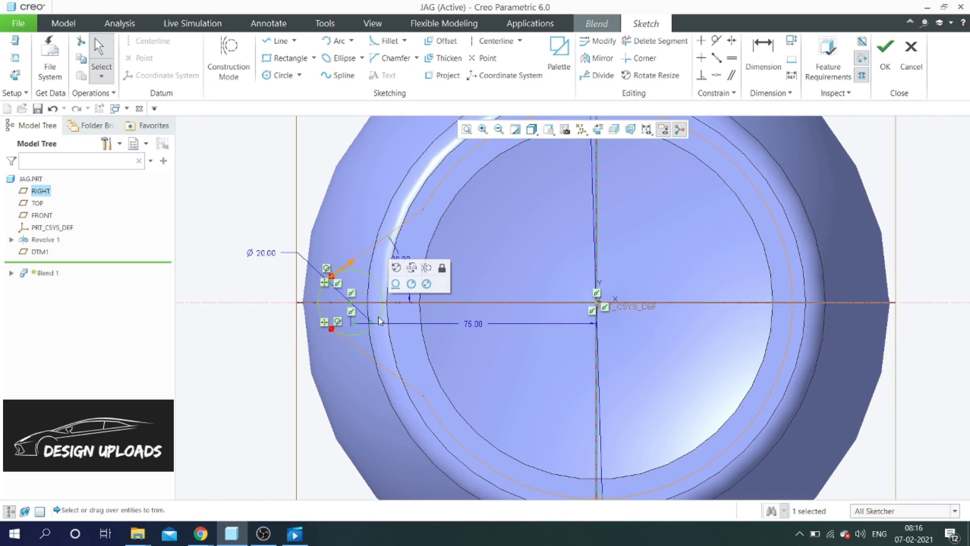
pyautogui.click(655, 41)
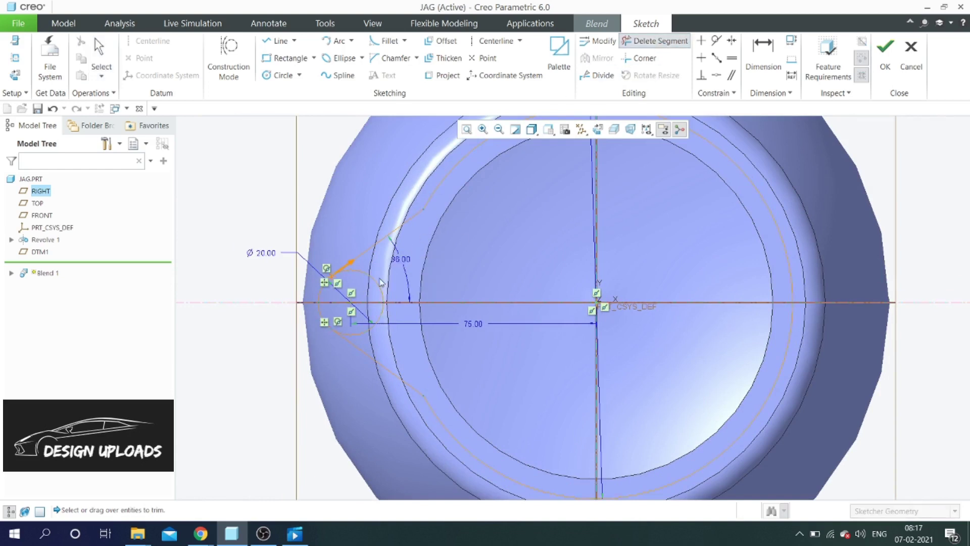
pyautogui.click(375, 283)
pyautogui.click(383, 318)
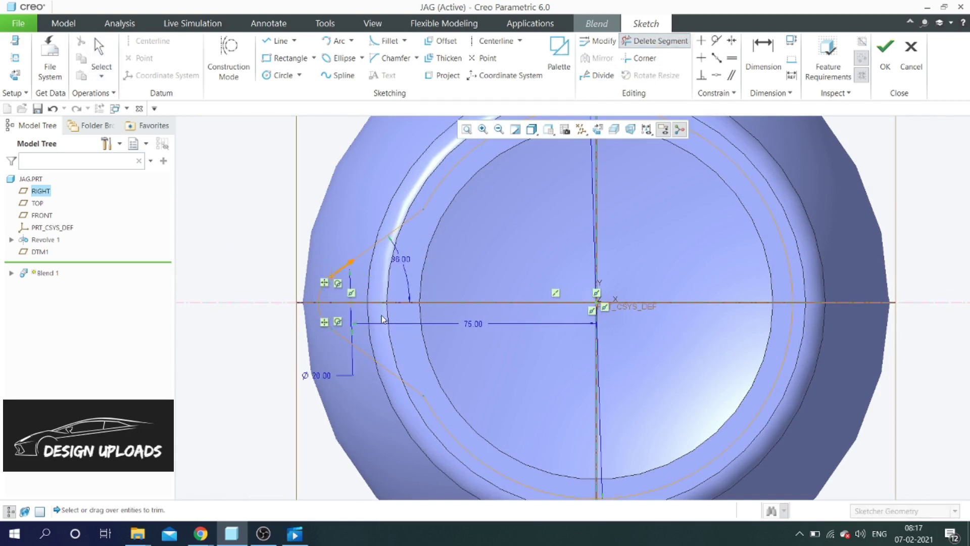
pyautogui.middleClick(496, 257)
pyautogui.scroll(-3, 408, 292)
pyautogui.scroll(1, 410, 290)
pyautogui.scroll(-1, 410, 291)
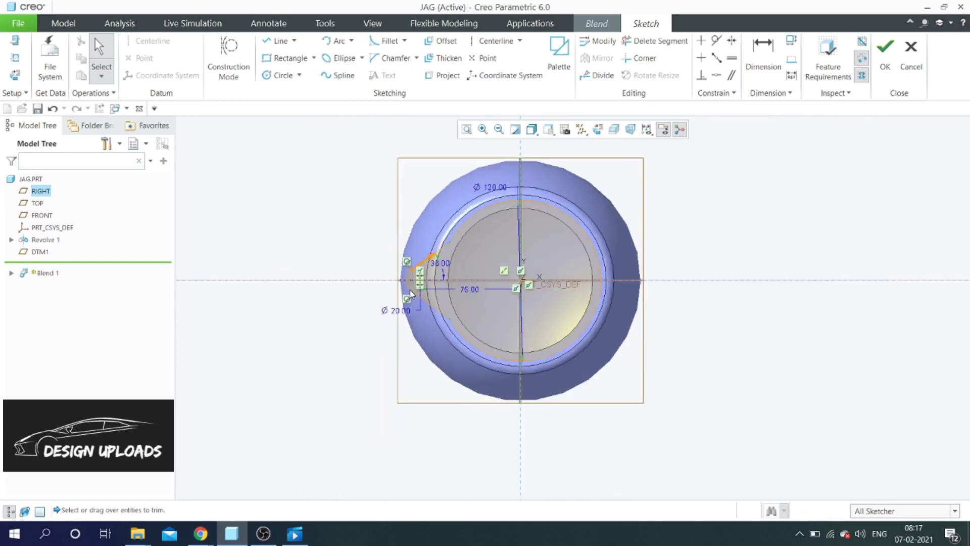
pyautogui.scroll(-1, 410, 293)
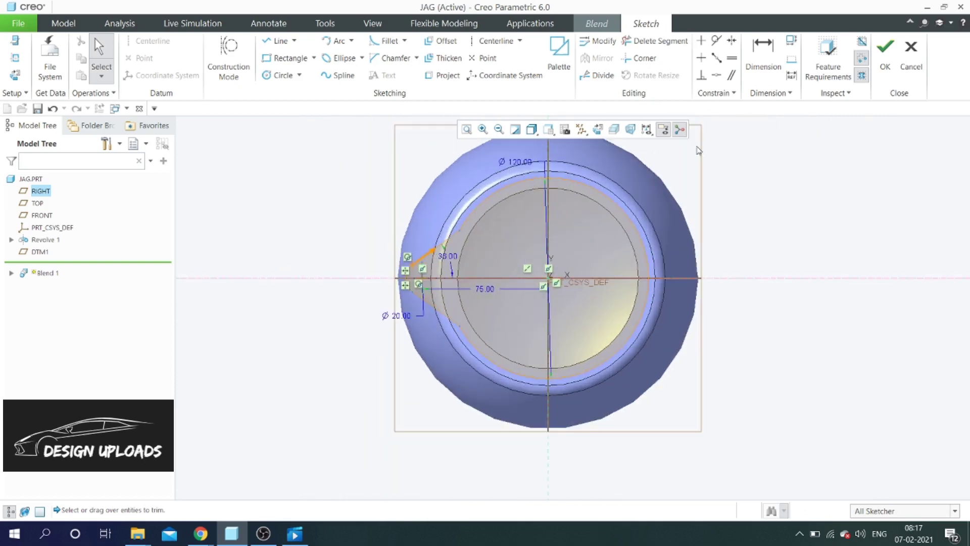
pyautogui.click(889, 78)
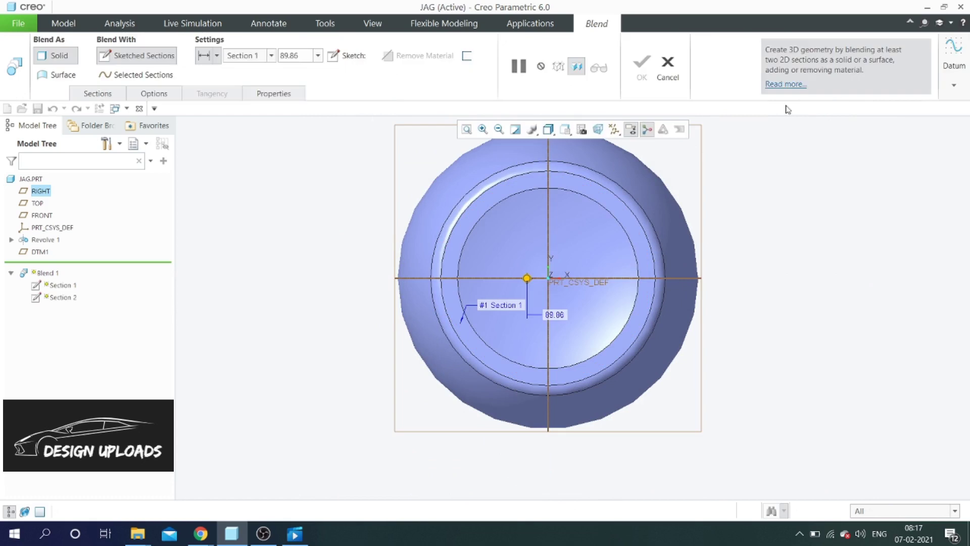
# - Set Section 2's offset from Section 1 to 20 and open its sketch
pyautogui.click(112, 97)
pyautogui.click(376, 197)
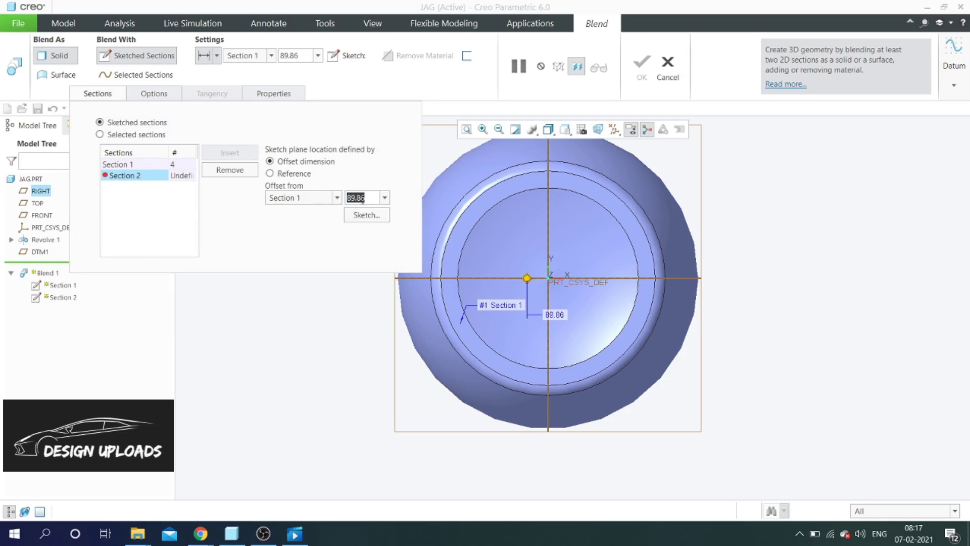
pyautogui.write('20')
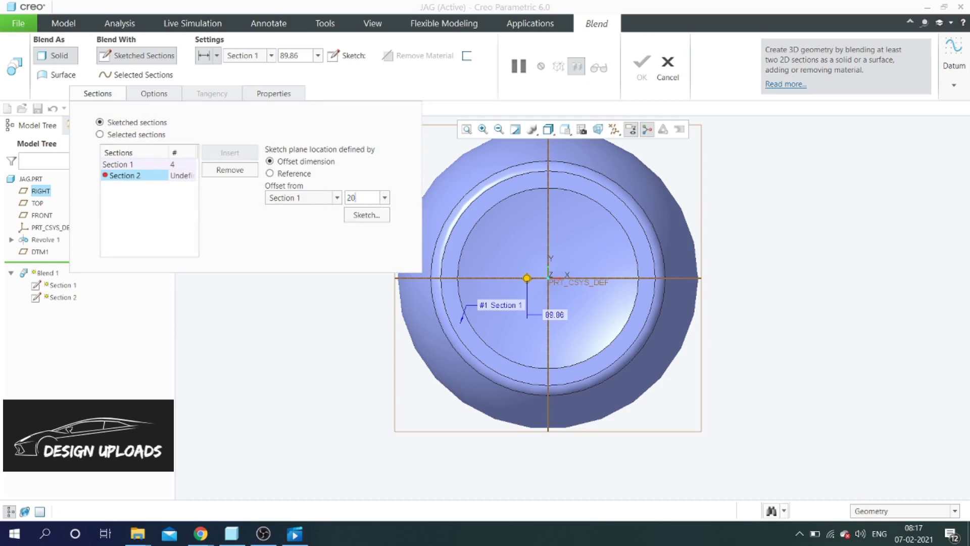
pyautogui.click(367, 215)
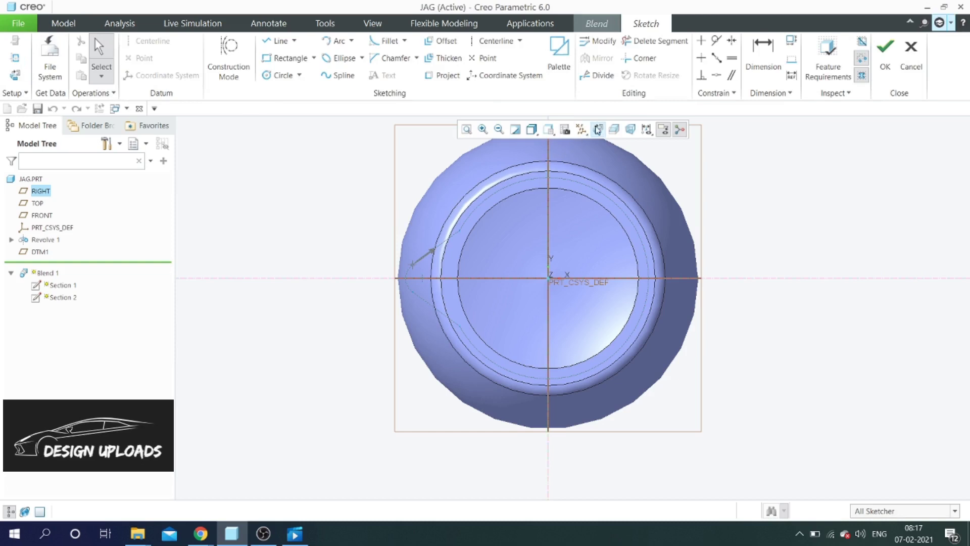
# - Orient the view to the Section 2 sketch plane and switch the model display to Wireframe
pyautogui.click(598, 129)
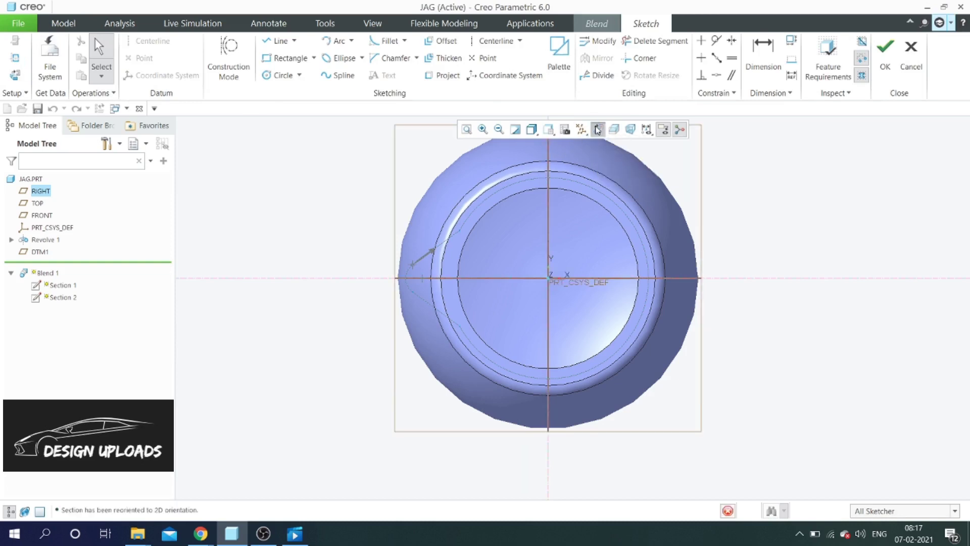
pyautogui.click(531, 129)
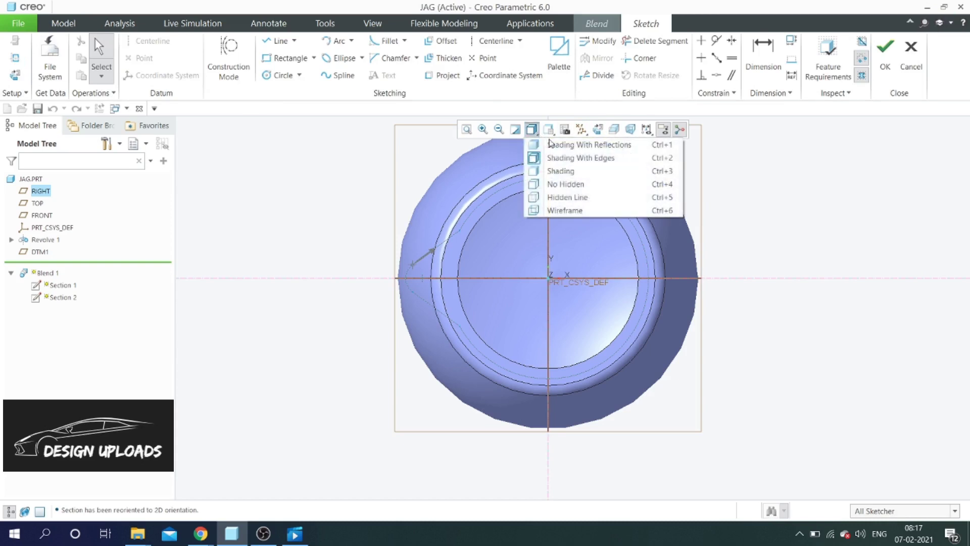
pyautogui.click(575, 212)
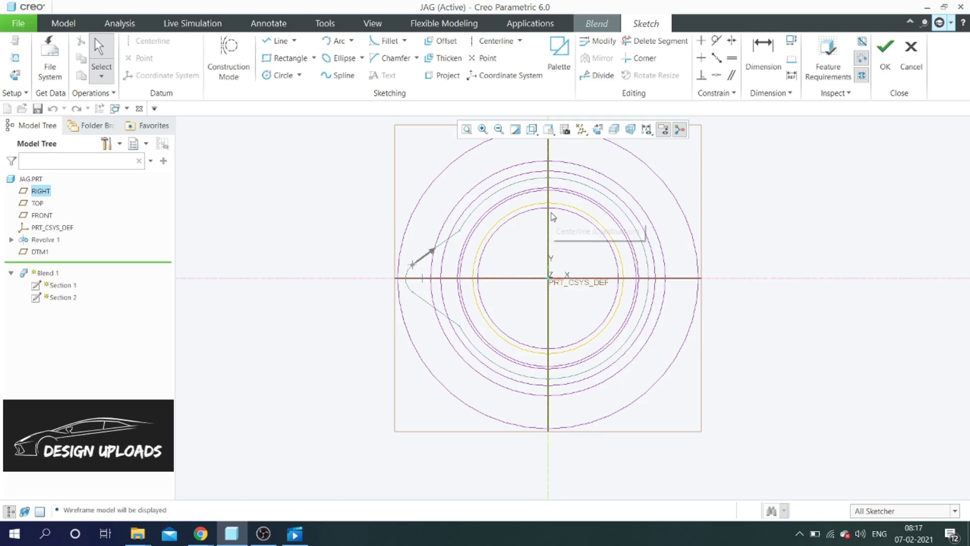
# - Draw a circle centred on the origin that coincides with the yellow circular edge of the body
pyautogui.click(300, 75)
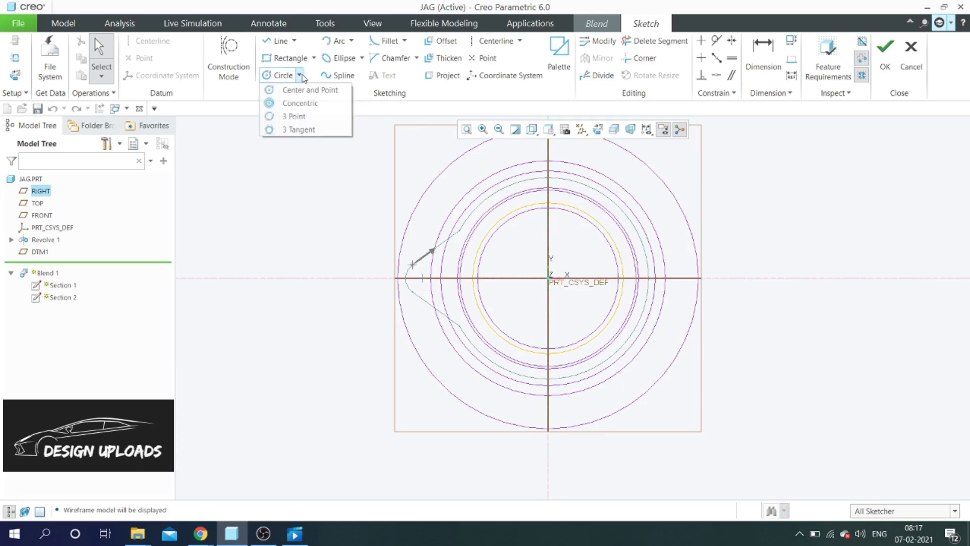
pyautogui.click(307, 90)
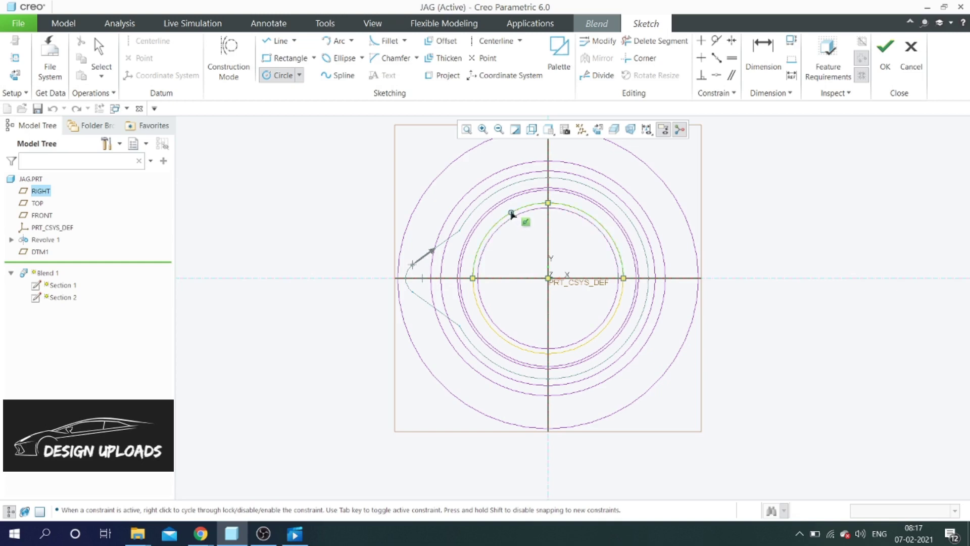
pyautogui.click(548, 278)
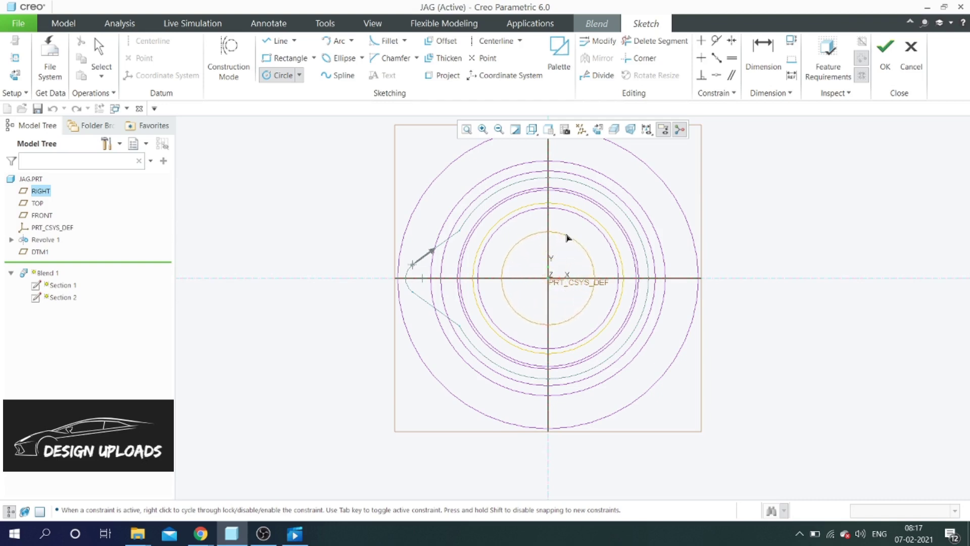
pyautogui.click(580, 213)
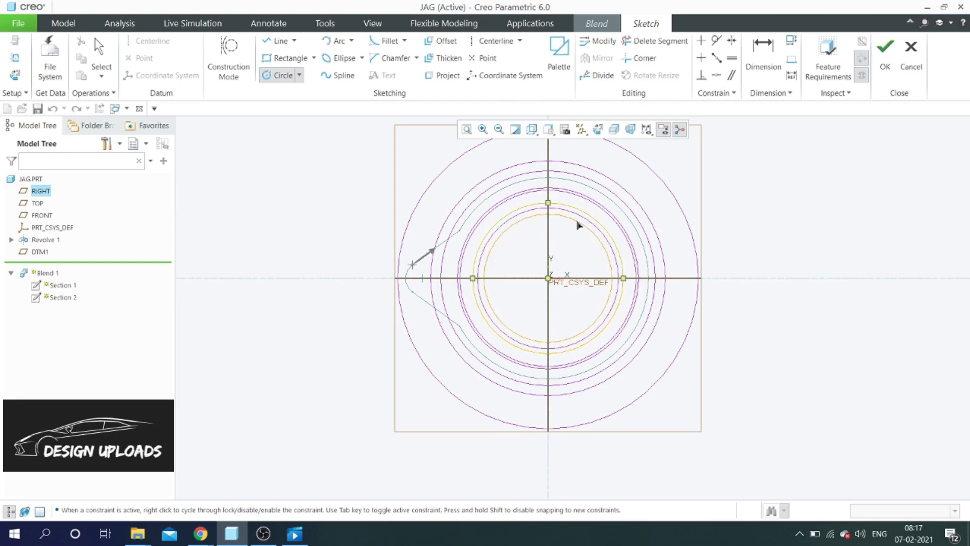
pyautogui.click(580, 213)
pyautogui.middleClick(695, 177)
pyautogui.scroll(-1, 483, 232)
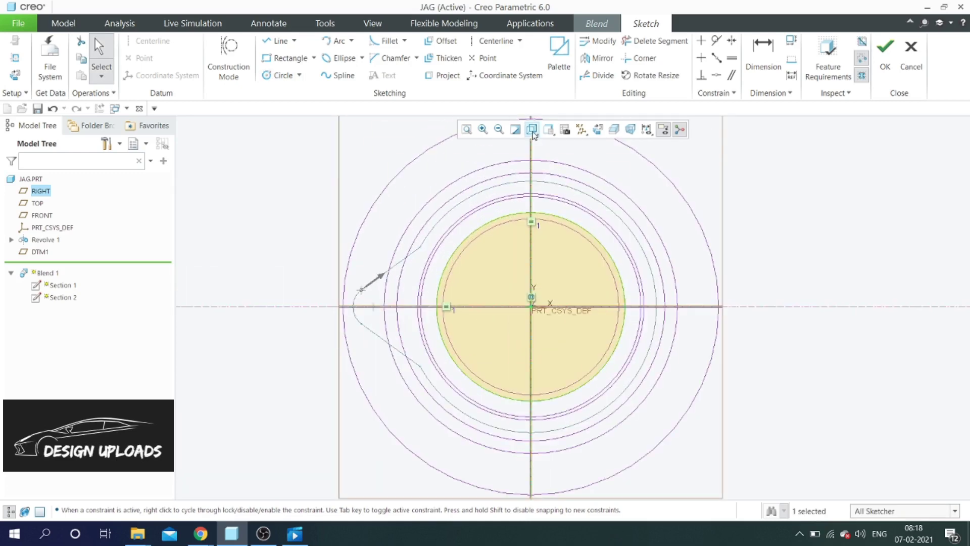
pyautogui.click(532, 129)
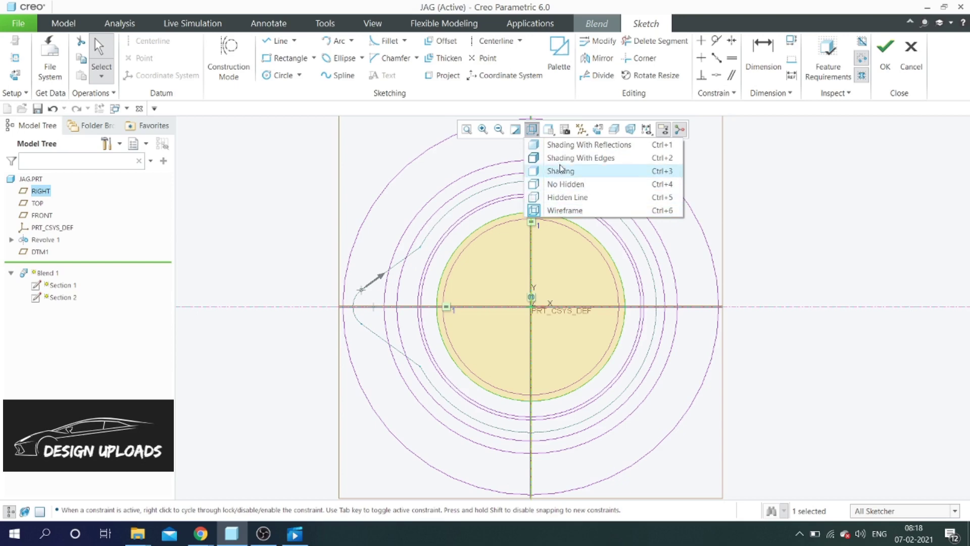
pyautogui.click(844, 187)
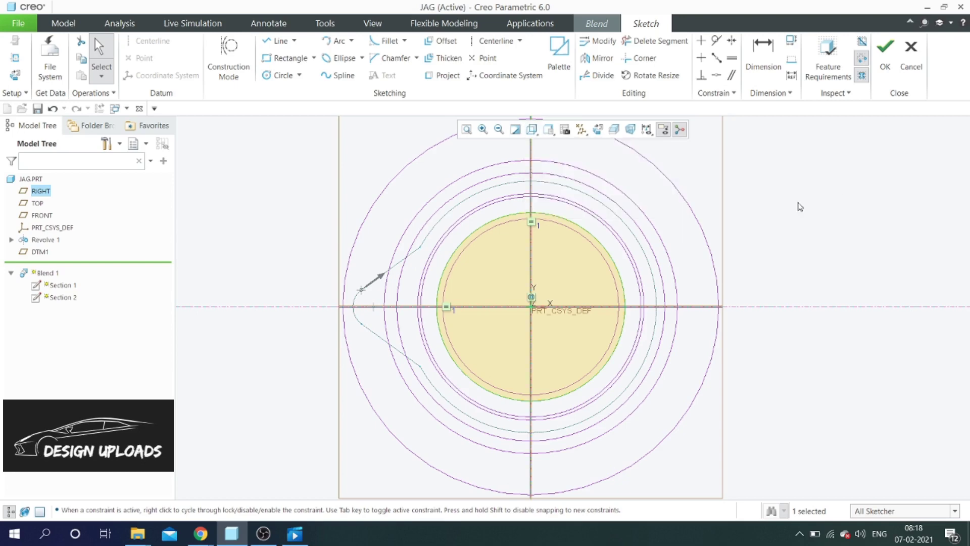
pyautogui.scroll(3, 730, 239)
pyautogui.scroll(-2, 601, 271)
pyautogui.scroll(2, 601, 240)
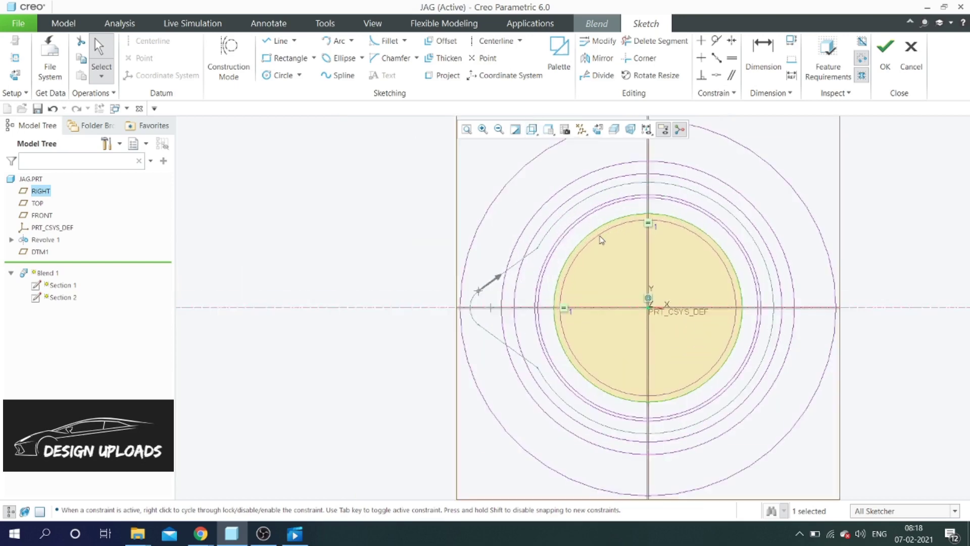
pyautogui.scroll(-3, 500, 245)
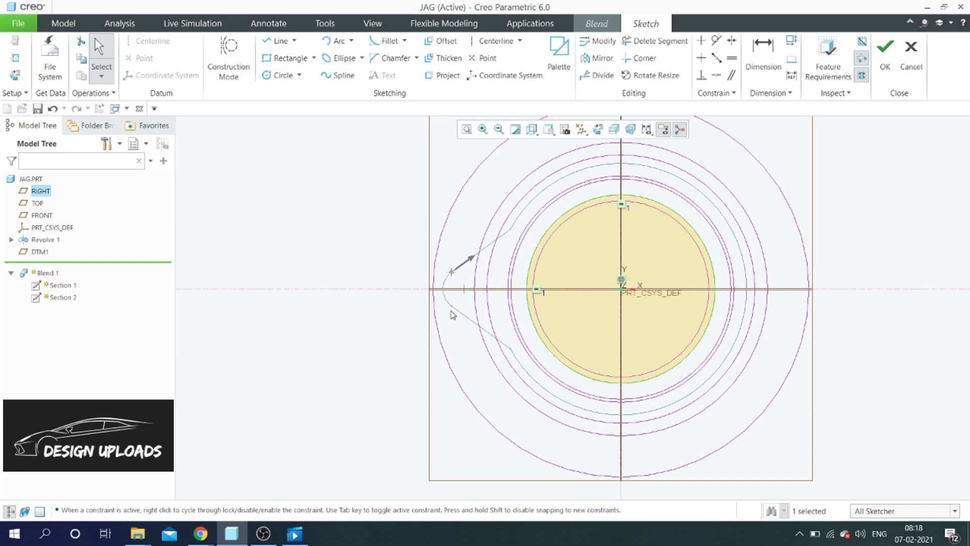
pyautogui.scroll(2, 397, 293)
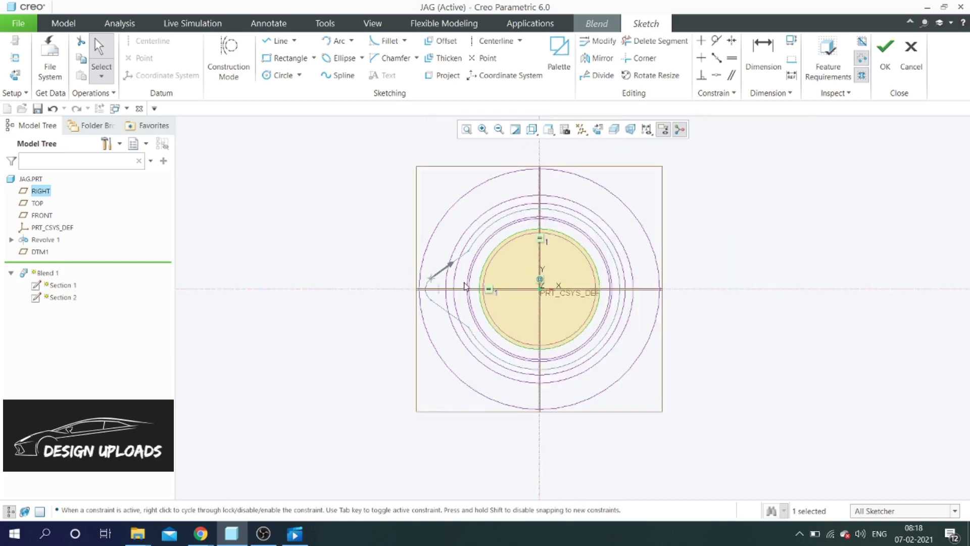
pyautogui.scroll(-2, 465, 286)
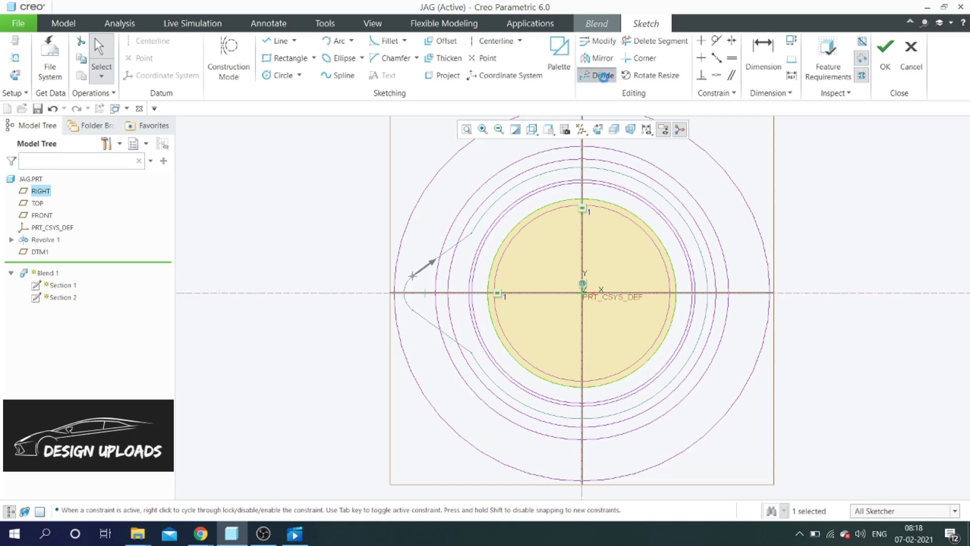
# - Divide the Section 2 circle at four points on the spout side to match the vertices of the Section 1 outline
pyautogui.click(597, 75)
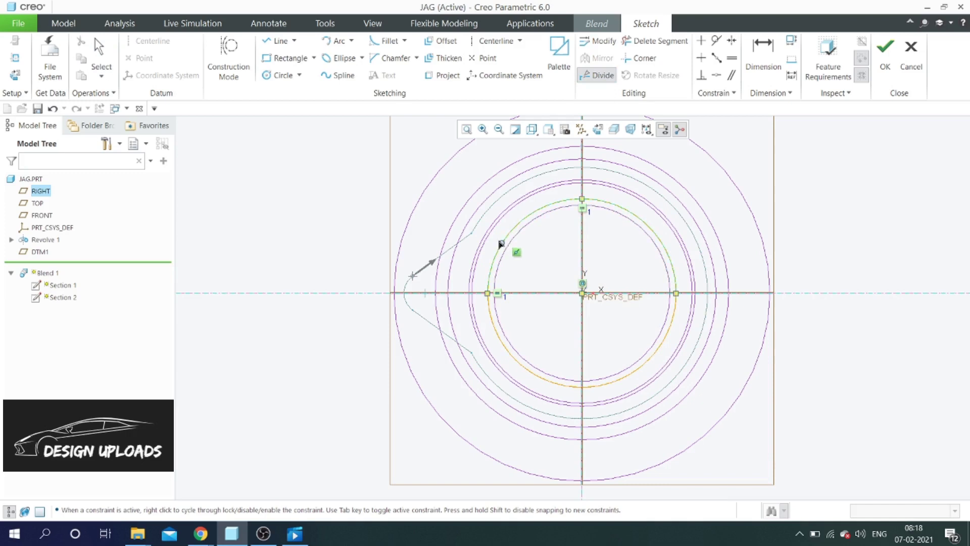
pyautogui.click(503, 241)
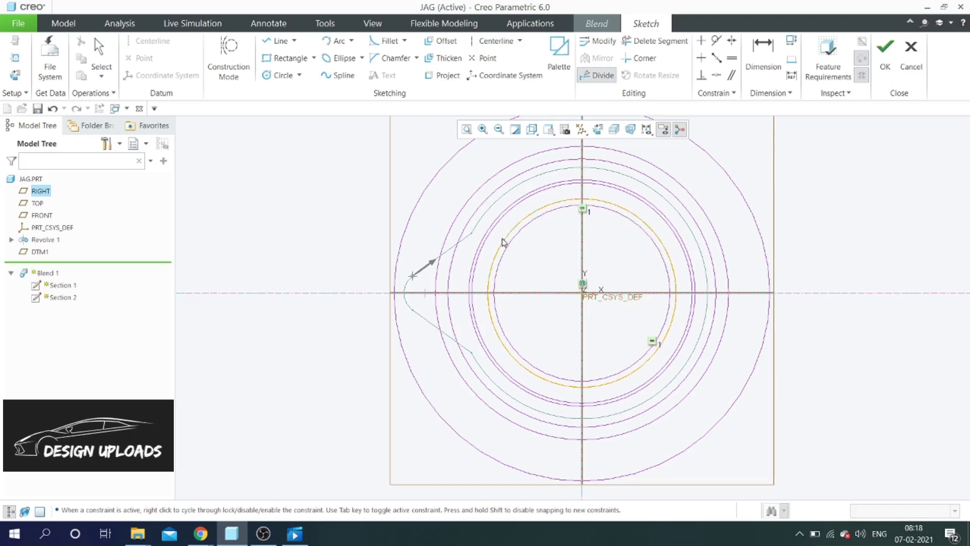
pyautogui.click(488, 272)
pyautogui.click(490, 314)
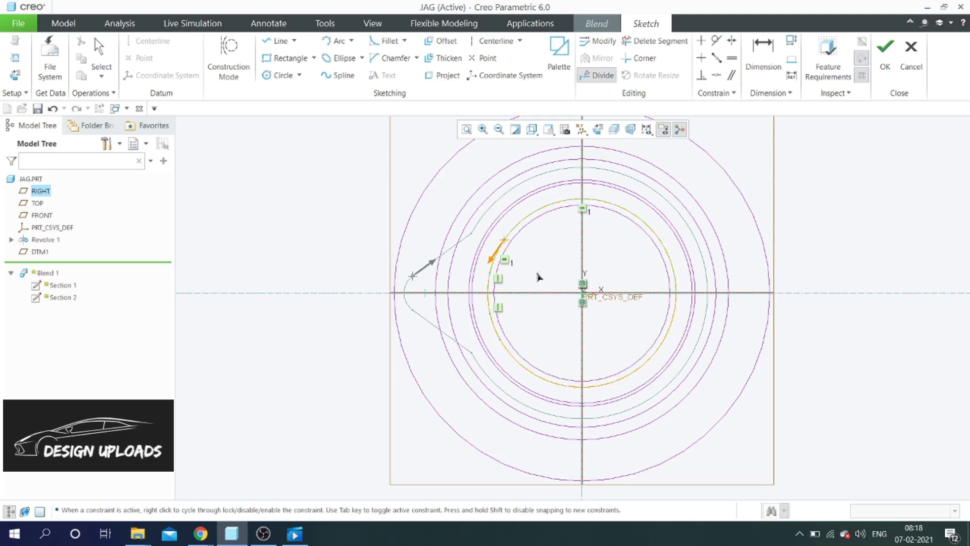
pyautogui.scroll(-1, 539, 278)
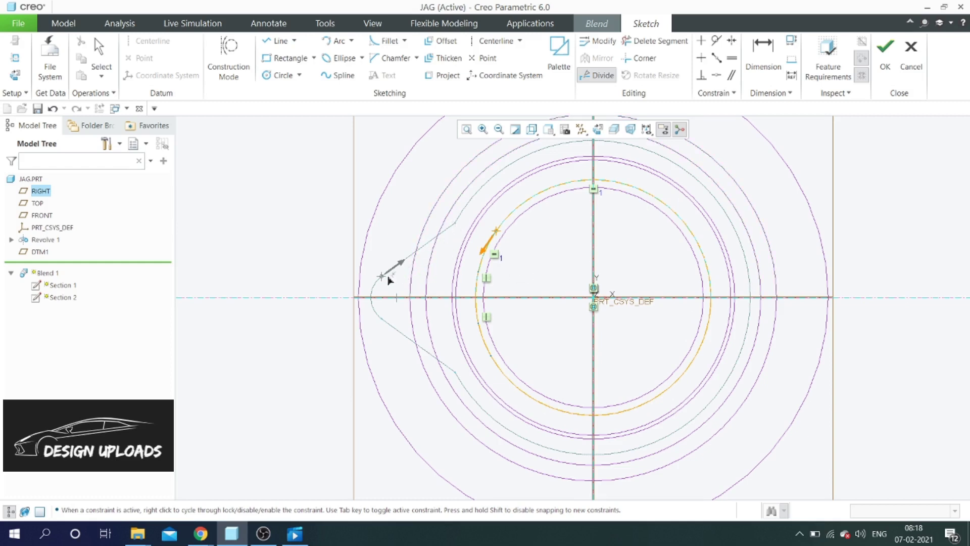
pyautogui.moveTo(453, 376)
pyautogui.mouseDown()
pyautogui.moveTo(487, 352)
pyautogui.moveTo(500, 237)
pyautogui.mouseUp()
pyautogui.scroll(5, 496, 231)
pyautogui.scroll(-3, 499, 224)
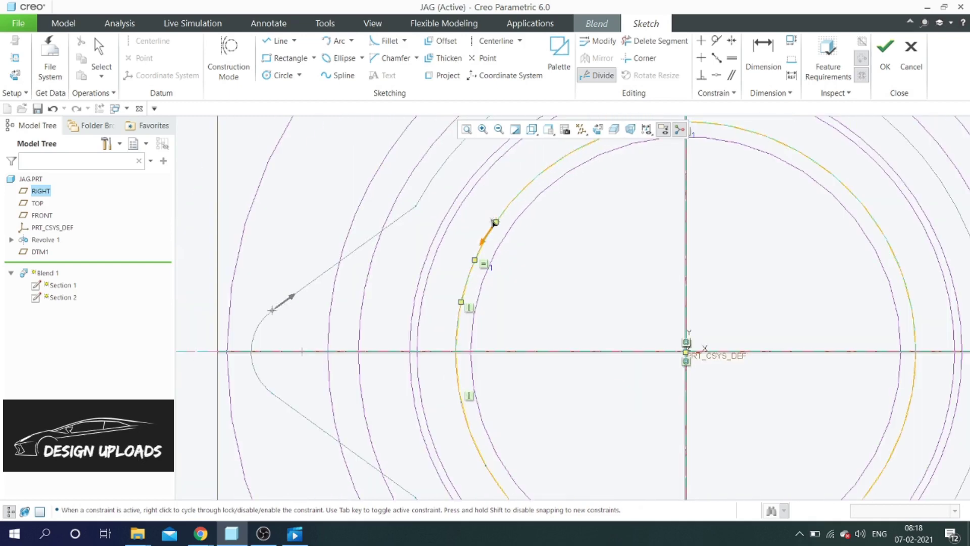
pyautogui.scroll(1, 495, 222)
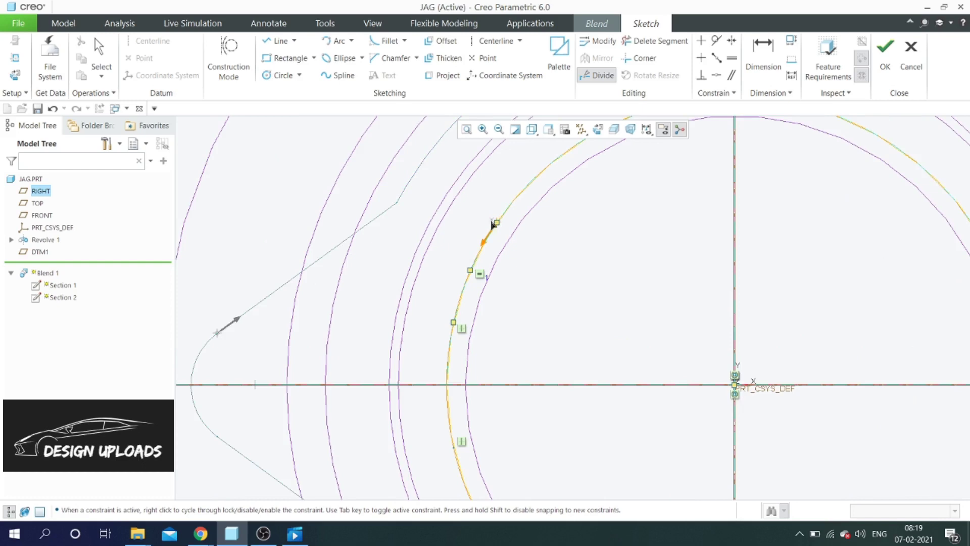
pyautogui.middleClick(556, 283)
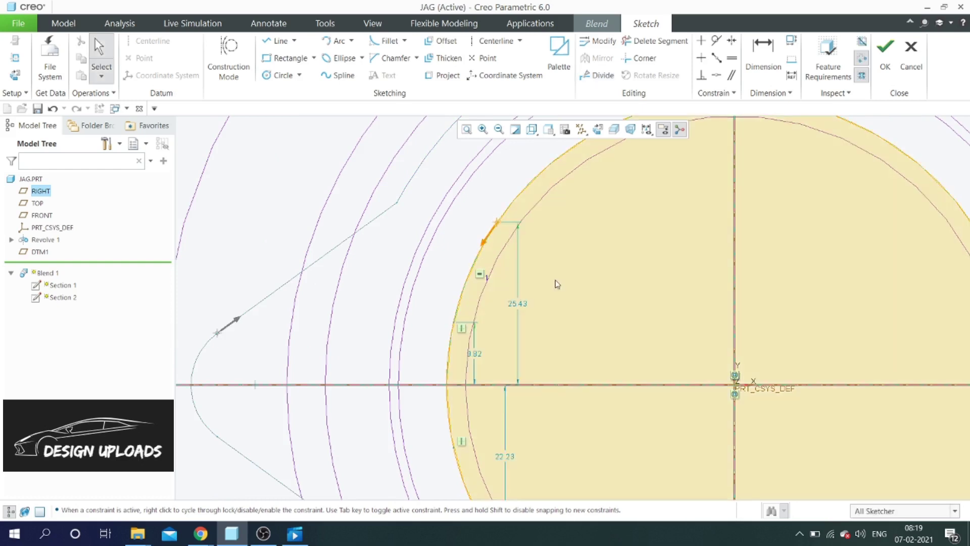
# - Make the division point just above the horizontal axis on the spout side the start point and finish the Section 2 sketch
pyautogui.scroll(1, 485, 319)
pyautogui.scroll(-2, 457, 328)
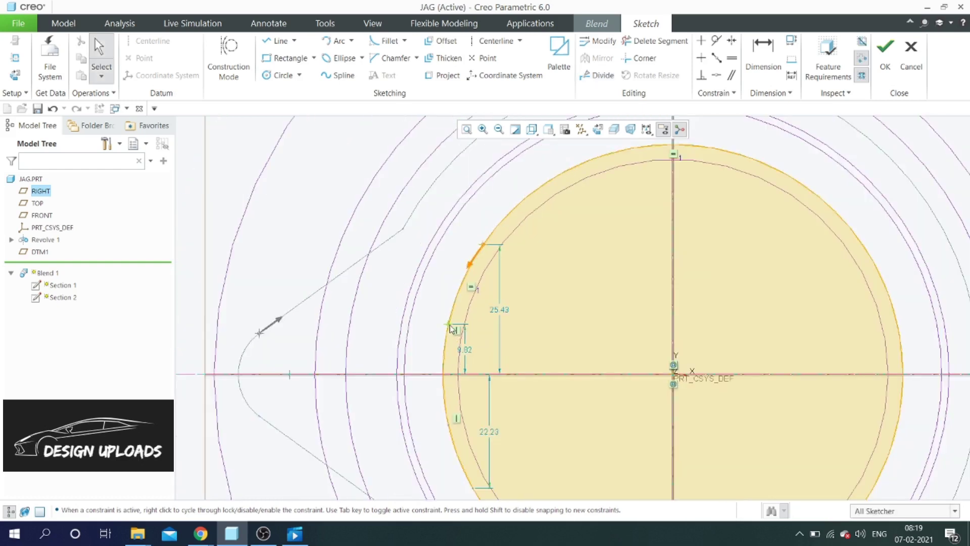
pyautogui.click(449, 326)
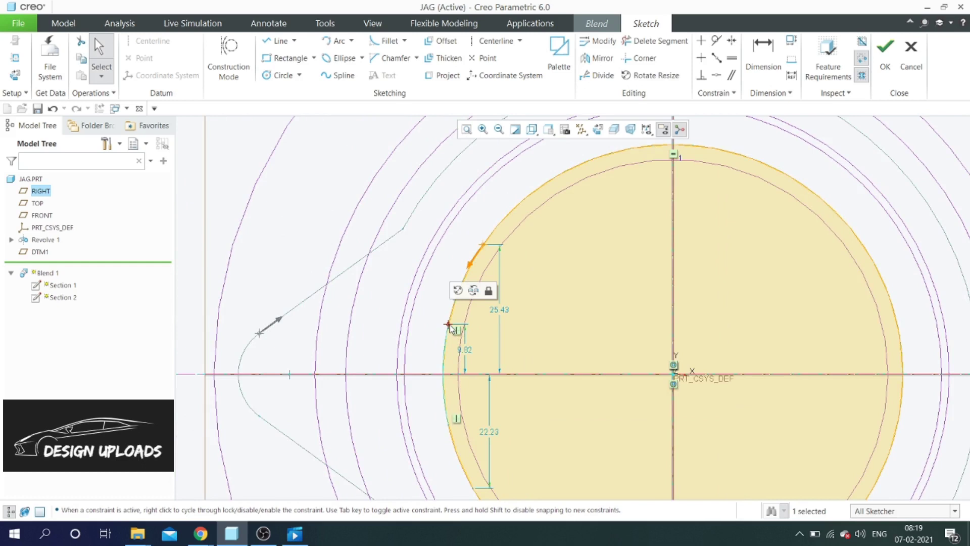
pyautogui.rightClick(450, 326)
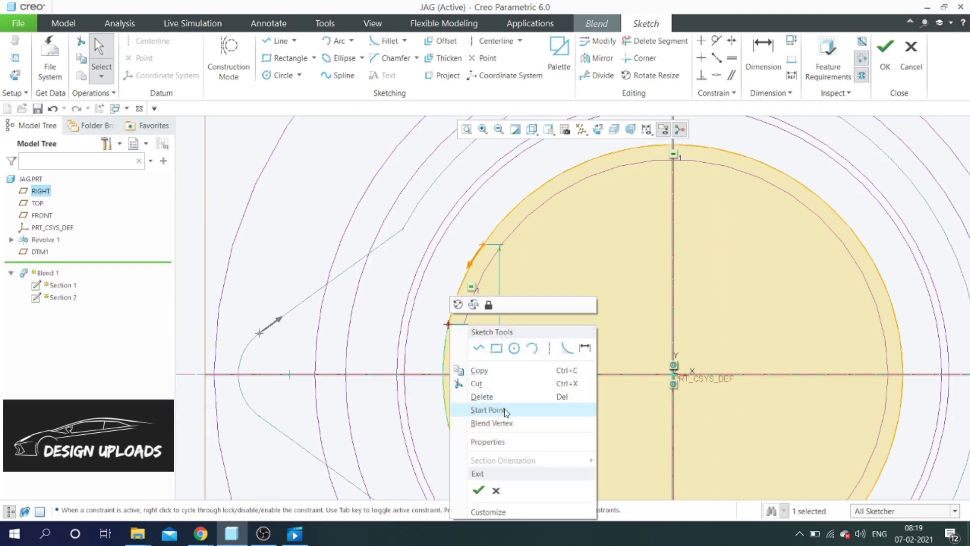
pyautogui.click(489, 410)
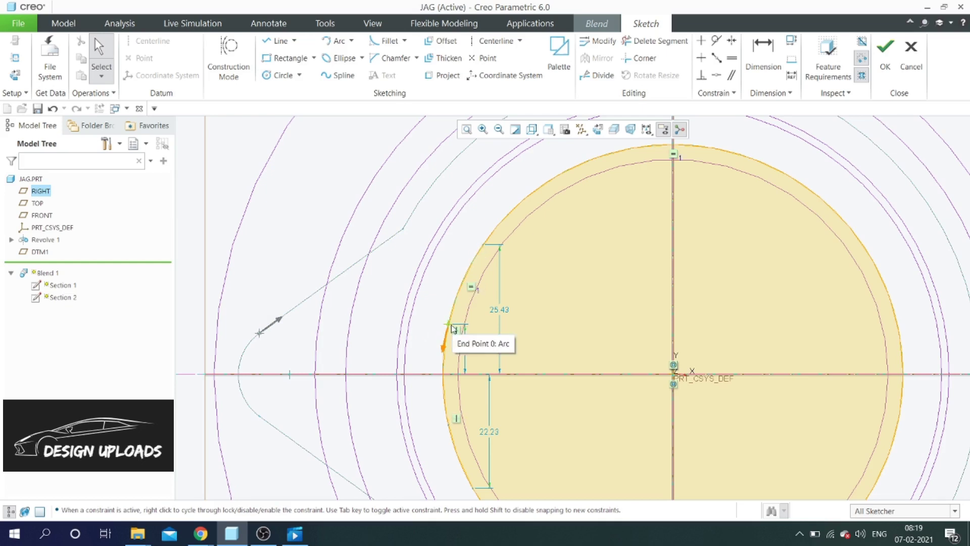
pyautogui.scroll(3, 434, 287)
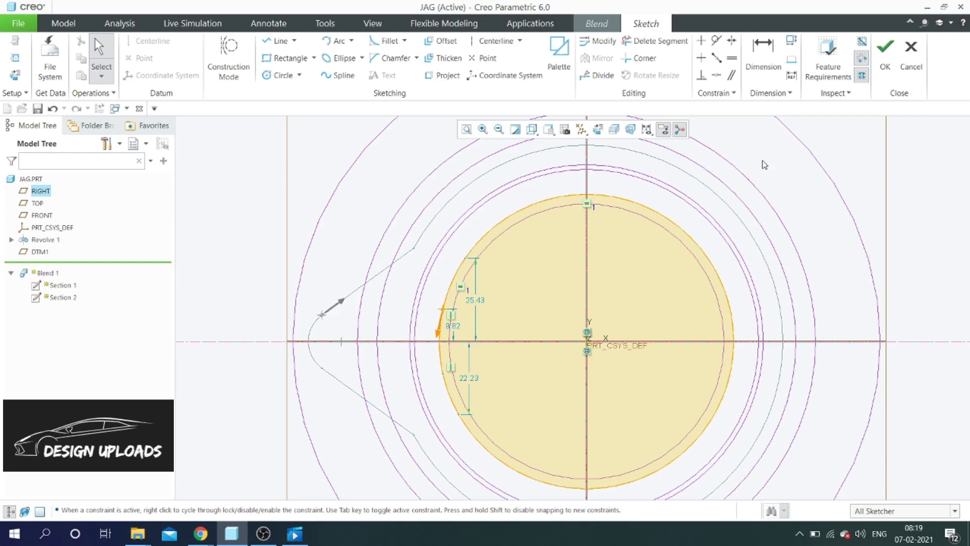
pyautogui.click(885, 52)
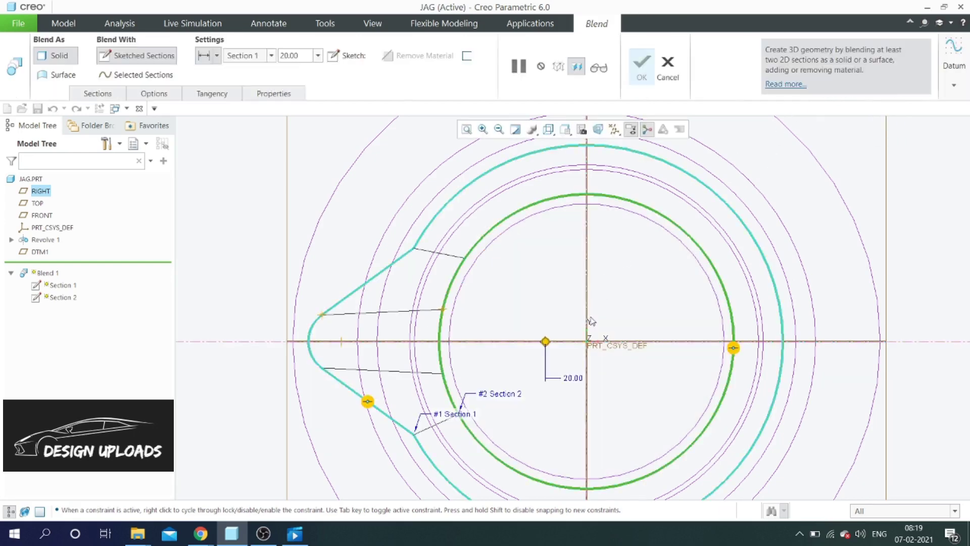
# - Switch the model display to Shading With Edges and complete the blend feature
pyautogui.click(550, 129)
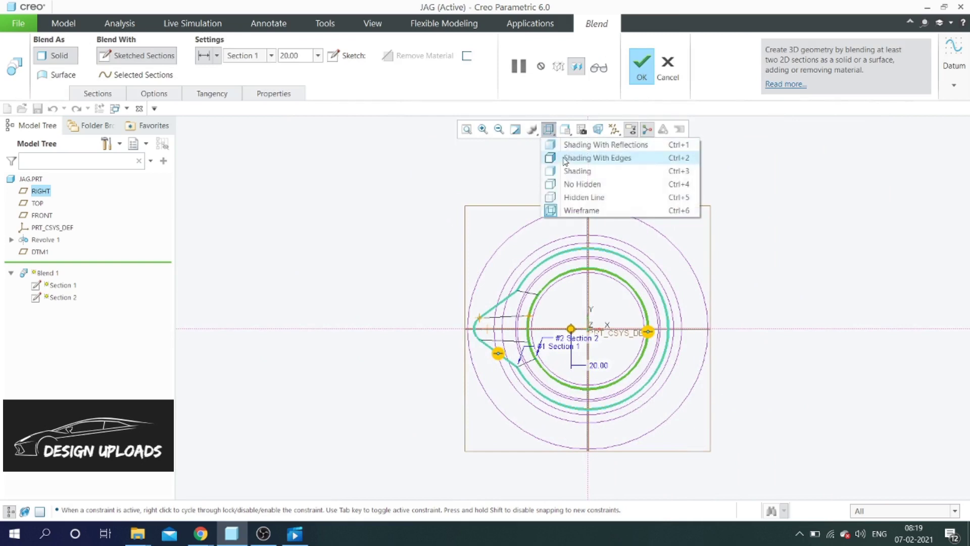
pyautogui.click(565, 159)
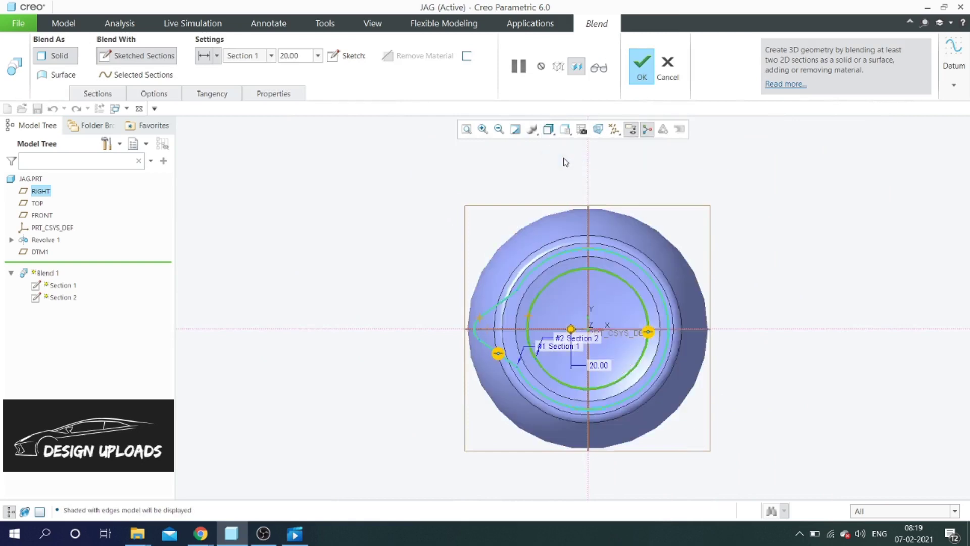
pyautogui.click(642, 76)
pyautogui.moveTo(656, 199); pyautogui.dragTo(560, 238, button='middle')
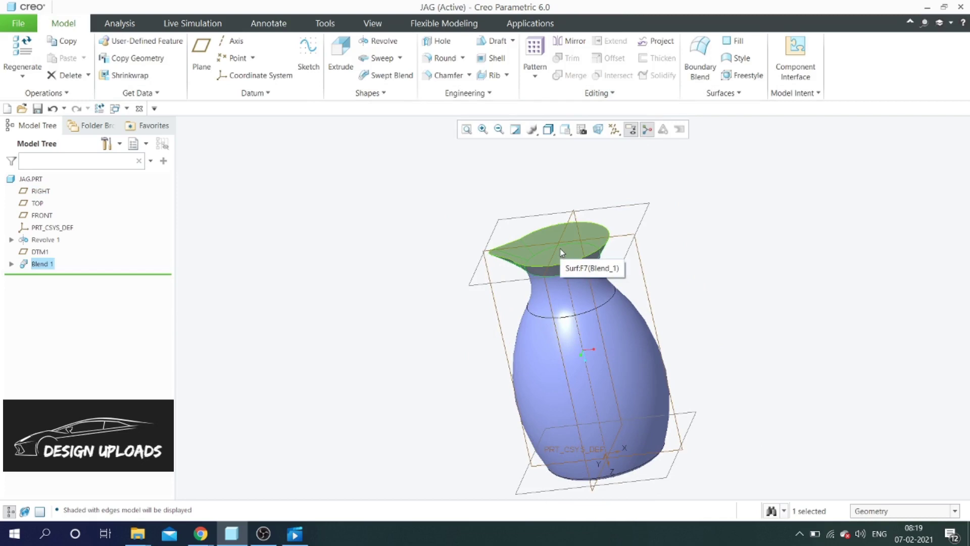
# - Redefine the blend feature as a surface instead of a solid
pyautogui.click(49, 264)
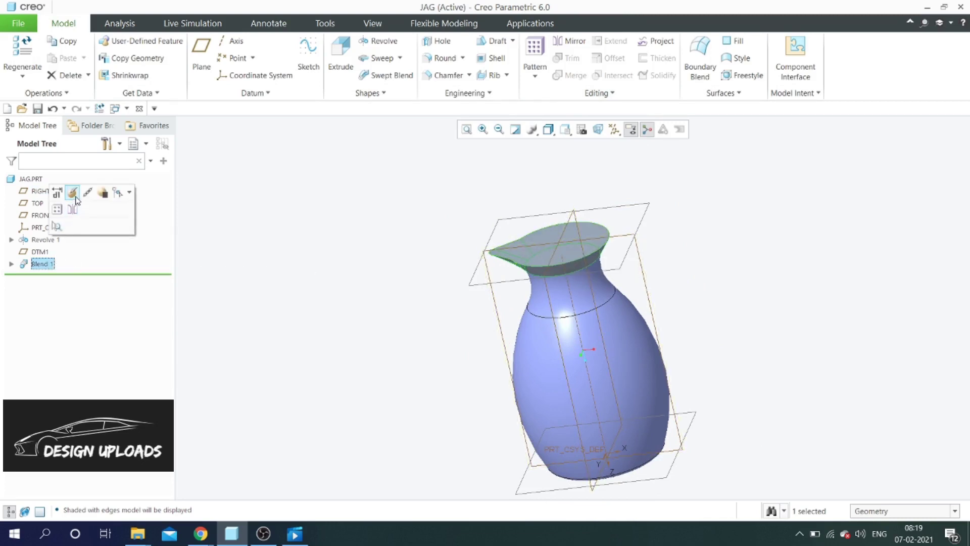
pyautogui.click(73, 193)
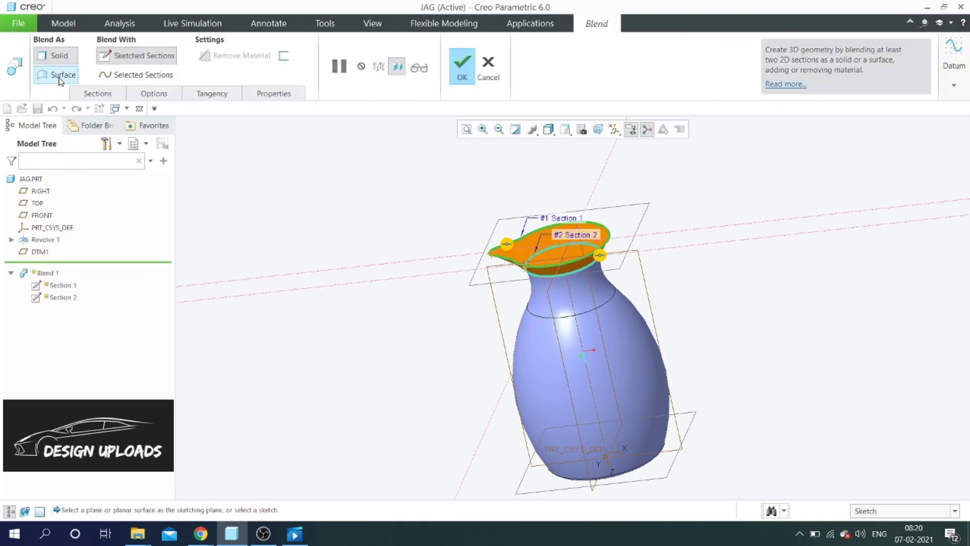
pyautogui.click(60, 76)
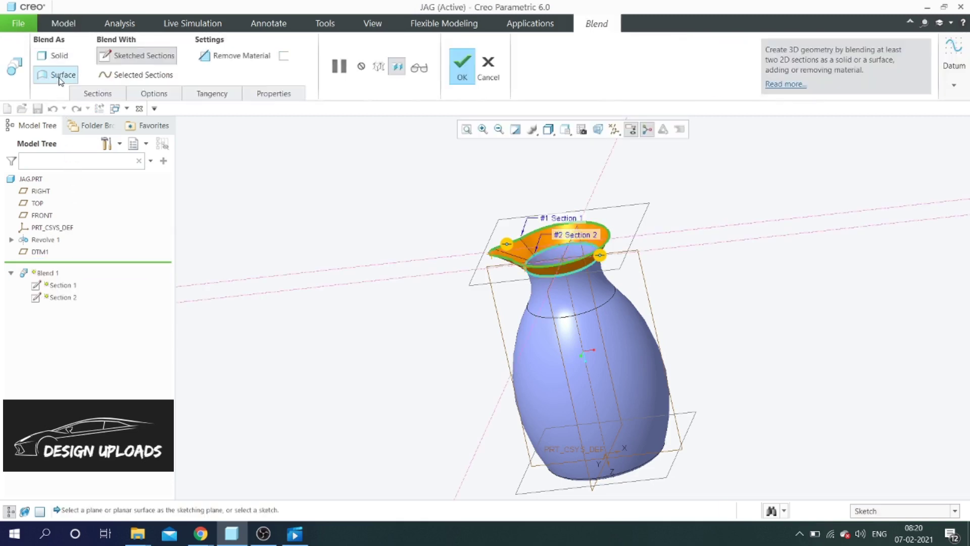
pyautogui.click(468, 67)
pyautogui.scroll(2, 502, 255)
pyautogui.scroll(-3, 504, 256)
pyautogui.moveTo(506, 256); pyautogui.dragTo(522, 273, button='middle')
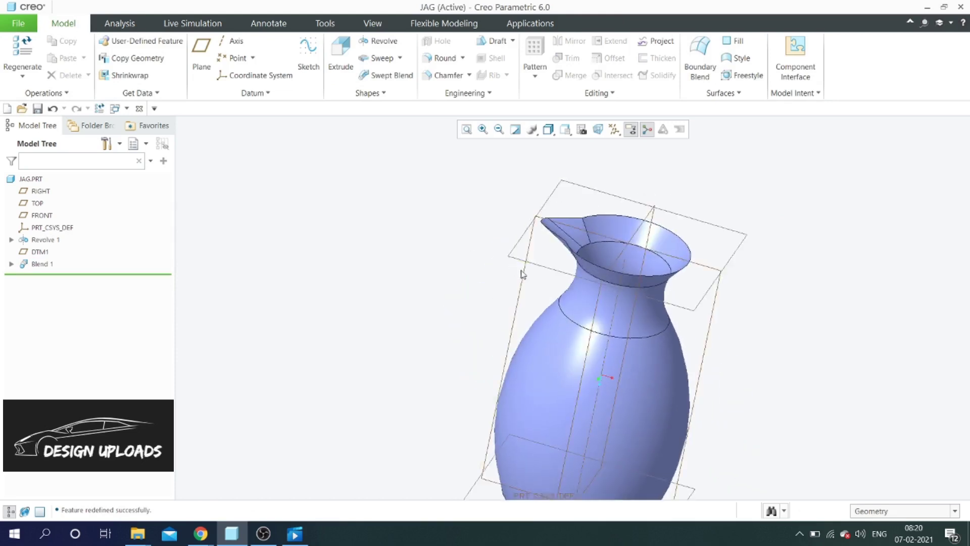
pyautogui.scroll(4, 566, 298)
pyautogui.scroll(-2, 566, 297)
pyautogui.scroll(2, 565, 296)
pyautogui.scroll(-2, 563, 296)
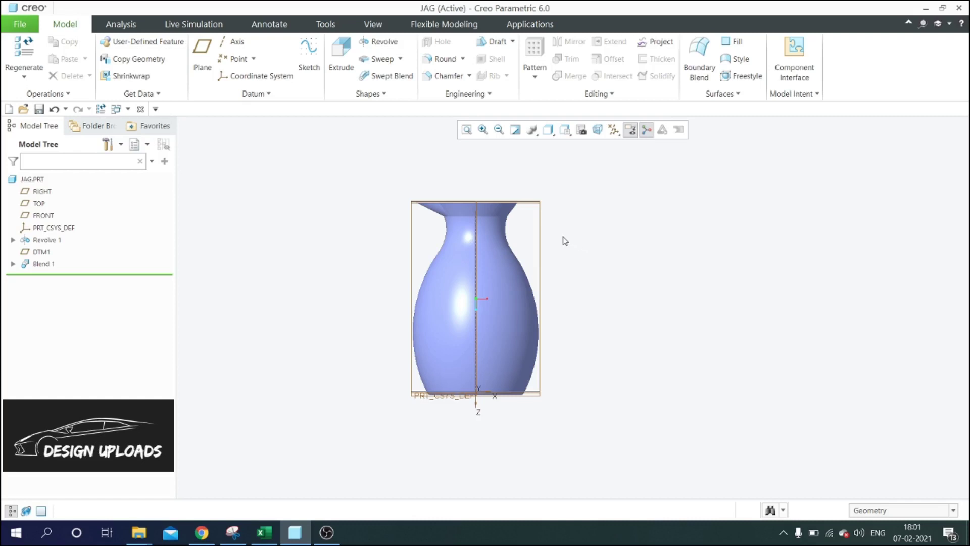
# - Start a Sweep and open a trajectory sketch on the TOP plane with RIGHT as the right-facing reference, oriented to the sketch plane
pyautogui.click(400, 59)
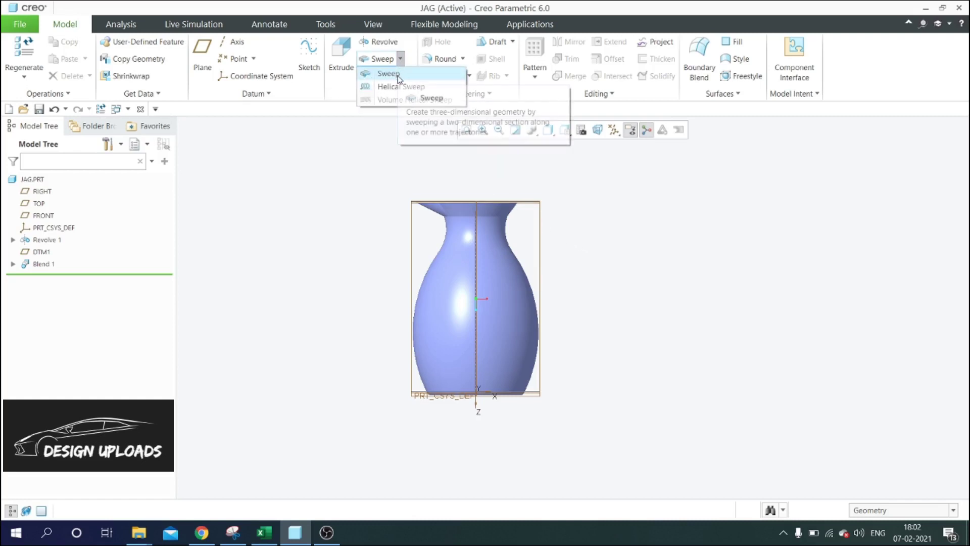
pyautogui.click(388, 73)
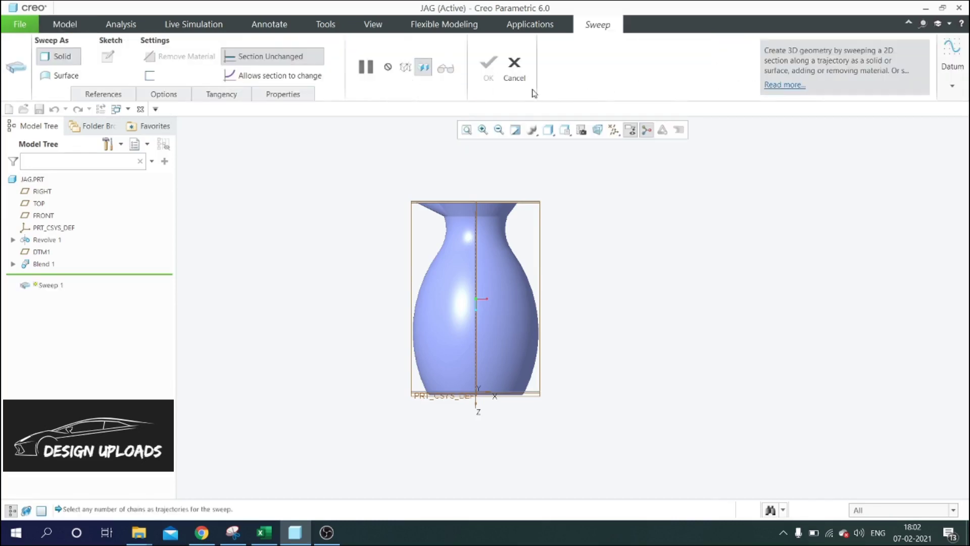
pyautogui.click(952, 86)
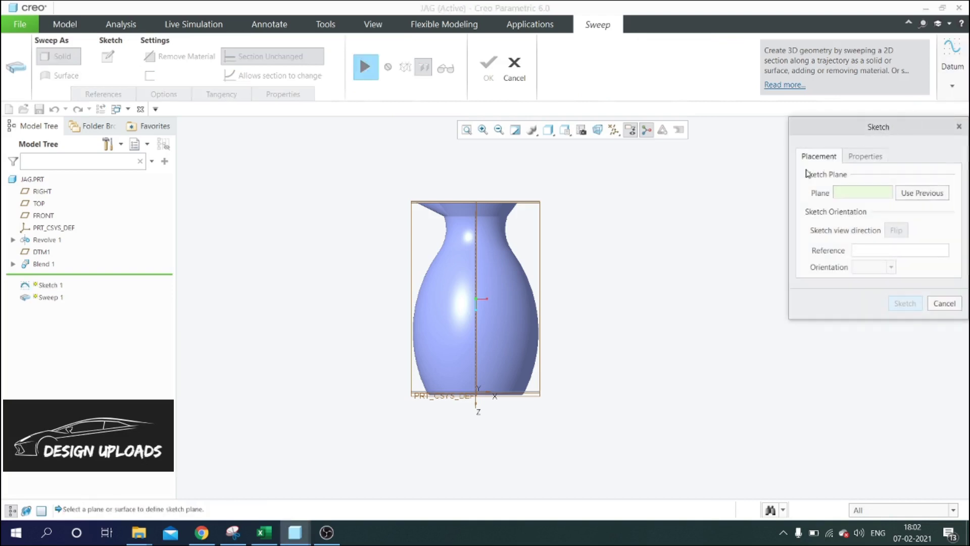
pyautogui.click(541, 247)
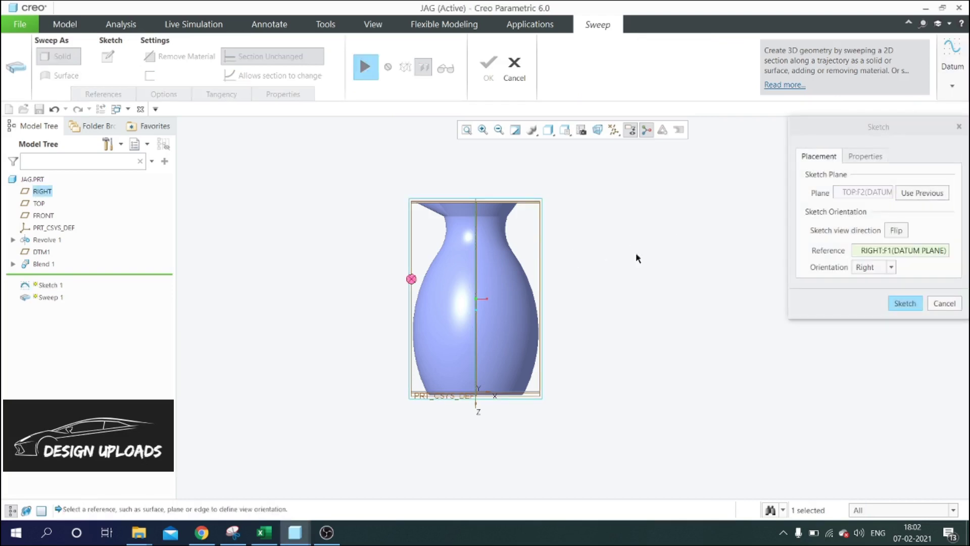
pyautogui.click(910, 303)
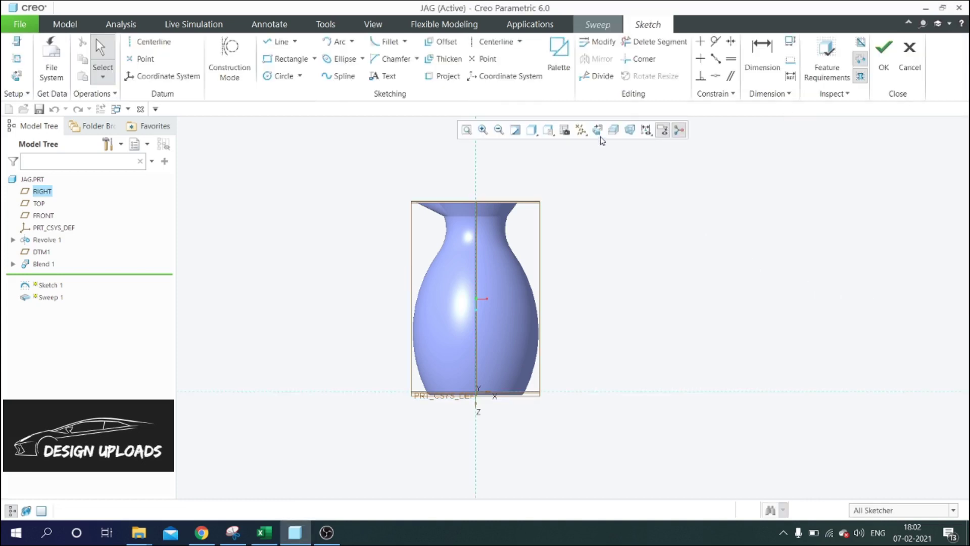
pyautogui.click(598, 135)
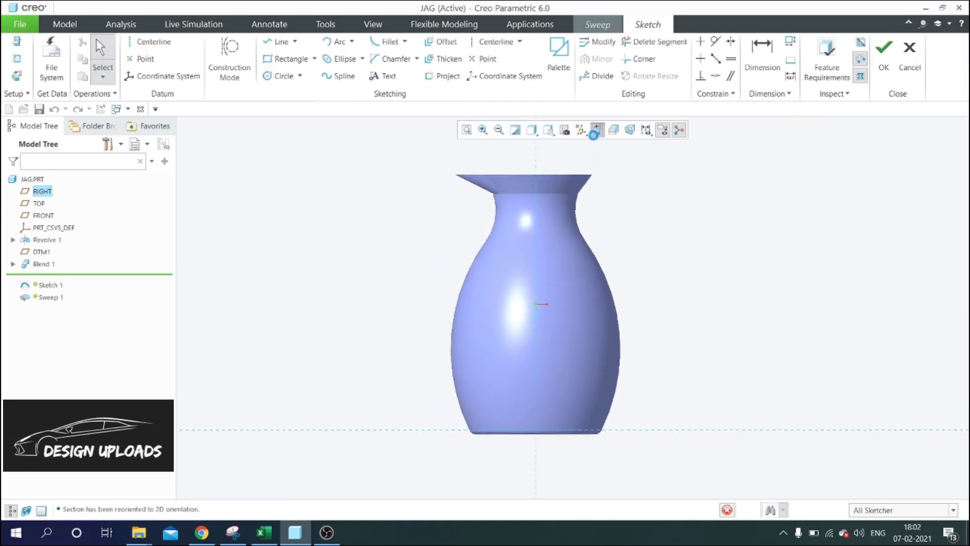
pyautogui.scroll(-2, 553, 268)
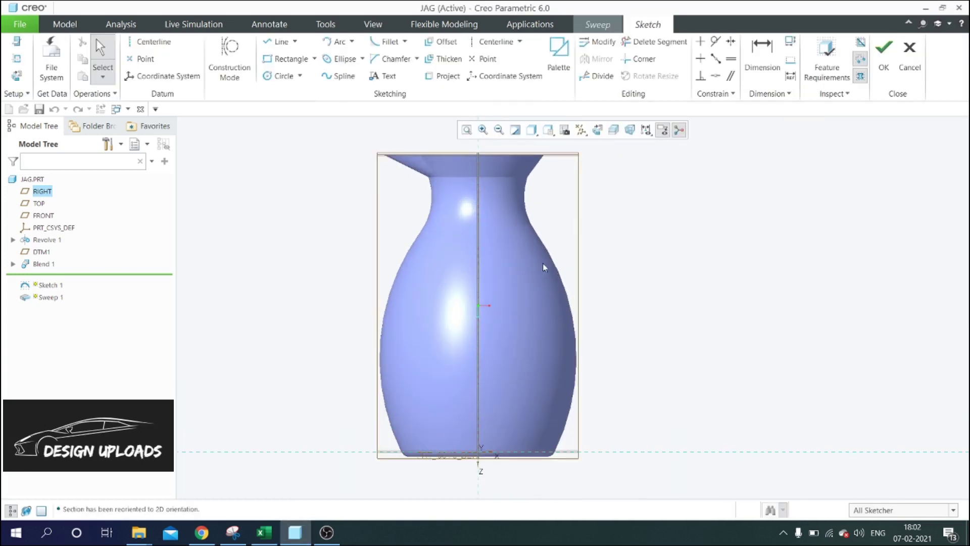
# - Sketch an open three-line handle path opposite the spout, with both ends inside the body and an outer line about 113 long
pyautogui.click(281, 48)
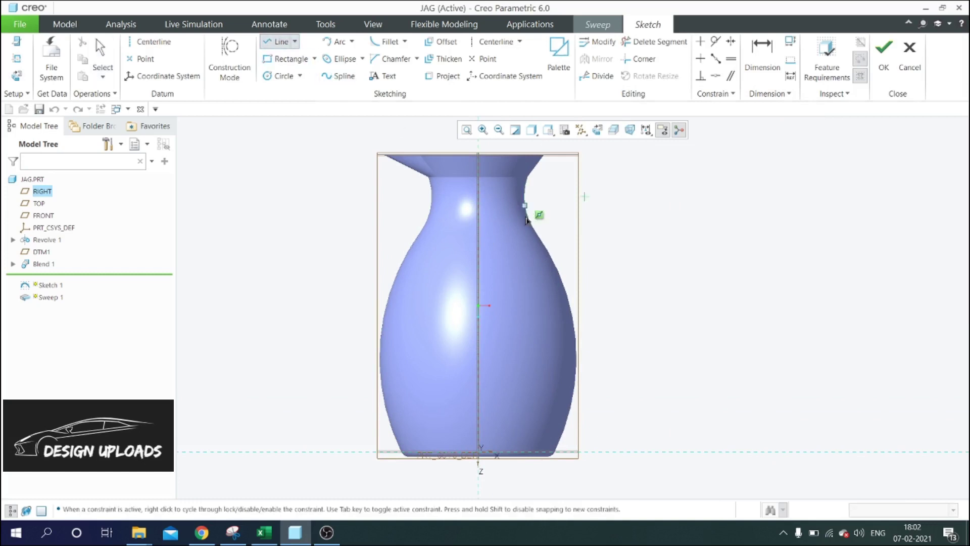
pyautogui.click(514, 280)
pyautogui.click(598, 250)
pyautogui.click(642, 367)
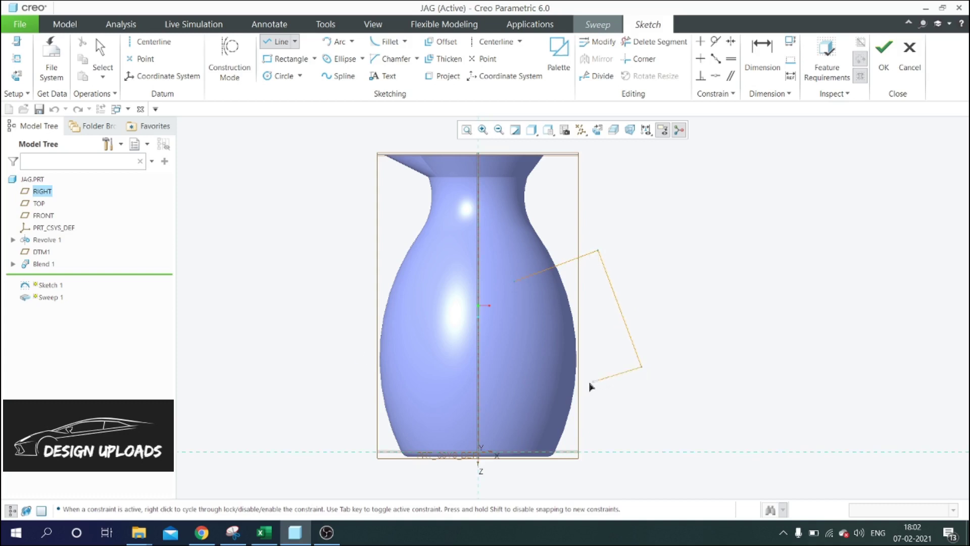
pyautogui.click(542, 403)
pyautogui.middleClick(699, 292)
pyautogui.middleClick(520, 284)
pyautogui.scroll(2, 522, 298)
pyautogui.scroll(-3, 561, 283)
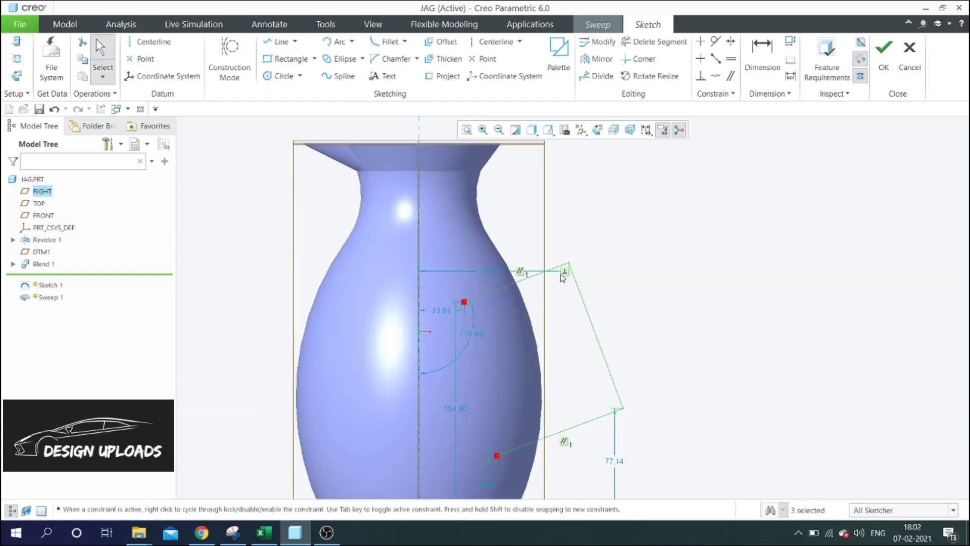
# - Round the handle path's upper outer corner with a Circular Trim fillet and set its radius to 25
pyautogui.click(405, 42)
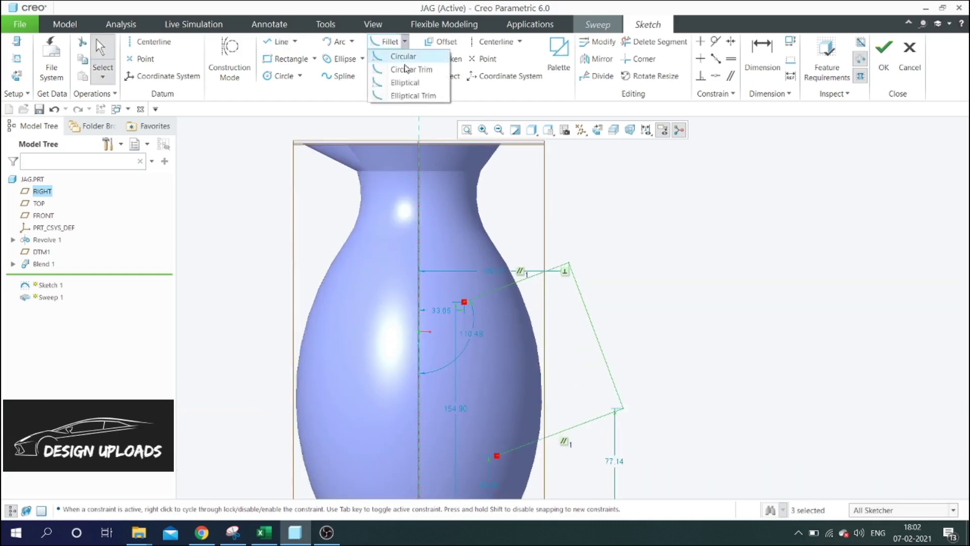
pyautogui.click(406, 69)
pyautogui.scroll(-2, 551, 278)
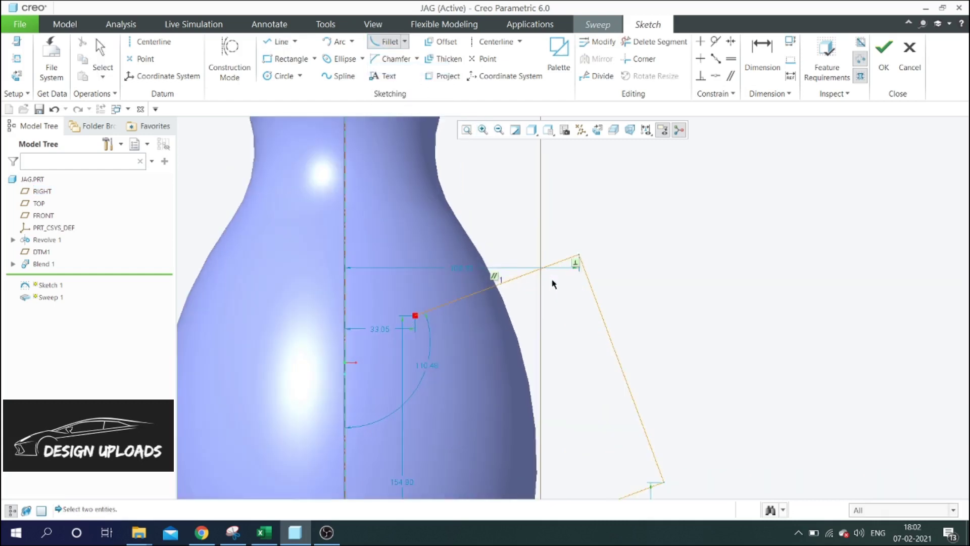
pyautogui.click(565, 262)
pyautogui.click(588, 280)
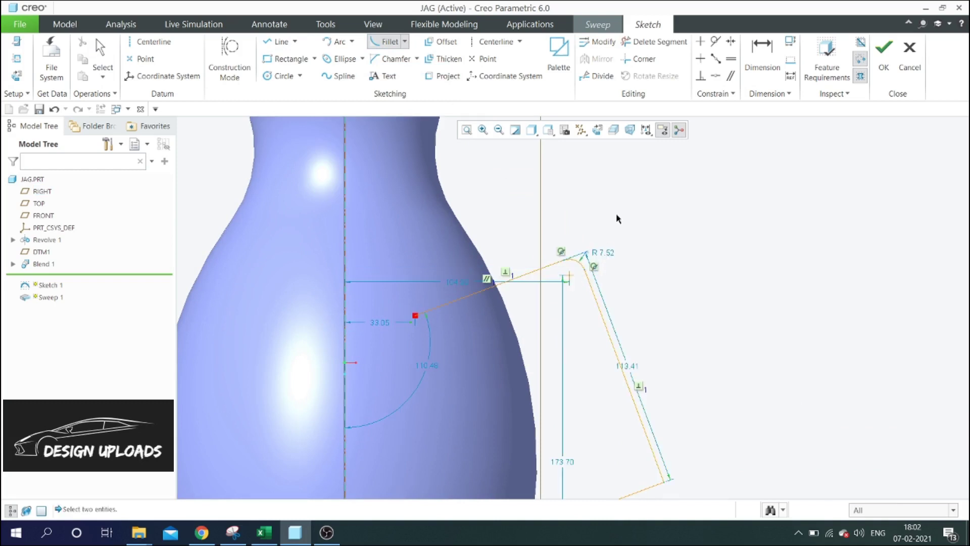
pyautogui.middleClick(606, 258)
pyautogui.doubleClick(608, 257)
pyautogui.write('25')
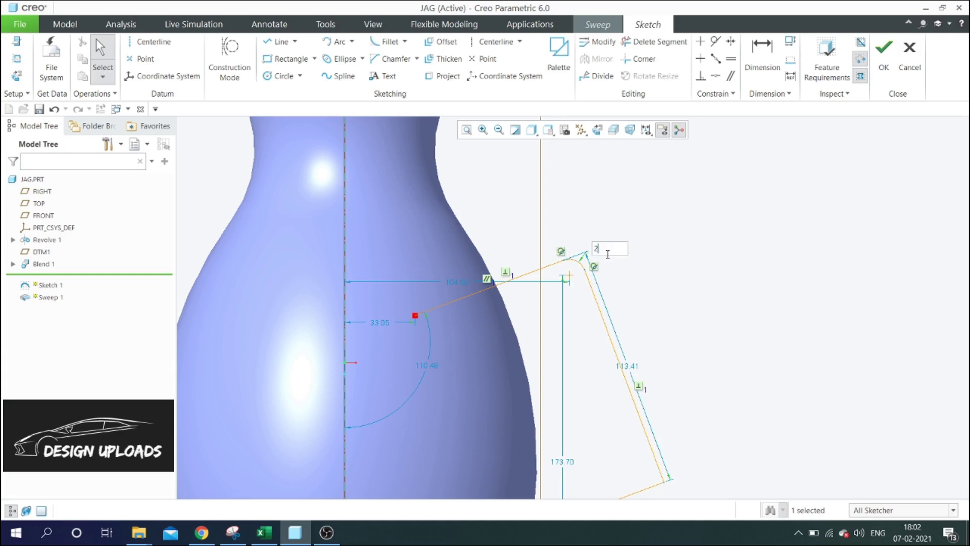
pyautogui.press('Return')
# - Round the handle path's lower outer corner with a Circular Trim fillet and set its radius to 25
pyautogui.scroll(-3, 601, 273)
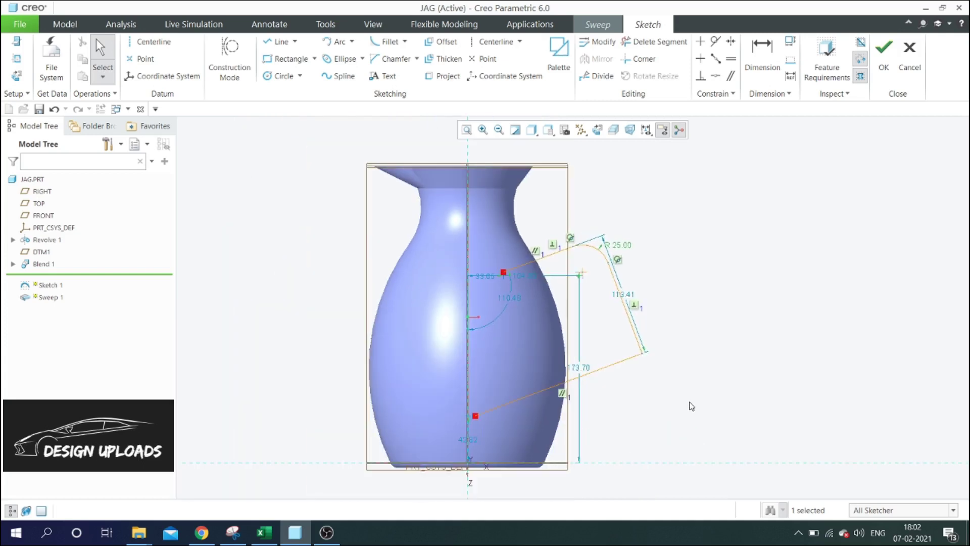
pyautogui.scroll(1, 692, 406)
pyautogui.click(404, 42)
pyautogui.click(405, 70)
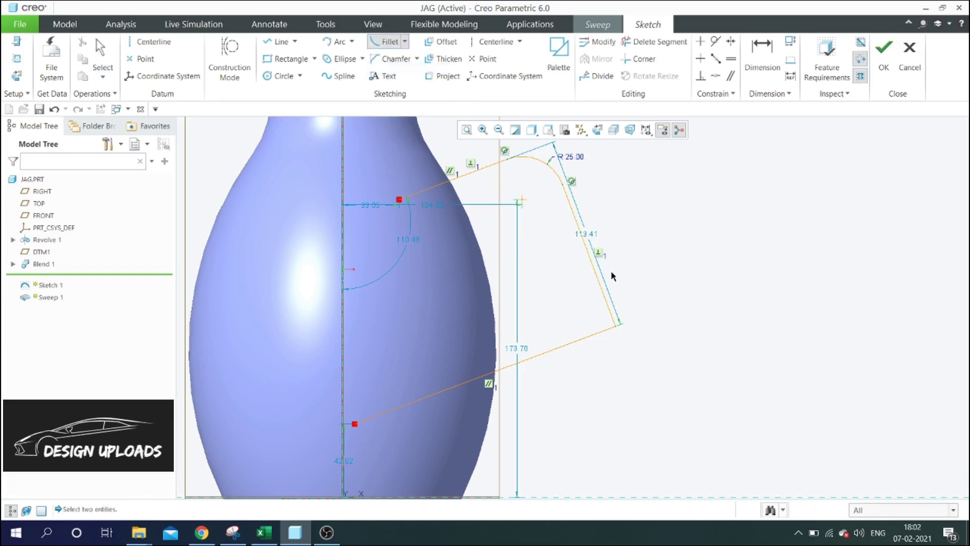
pyautogui.click(606, 330)
pyautogui.click(609, 311)
pyautogui.middleClick(632, 334)
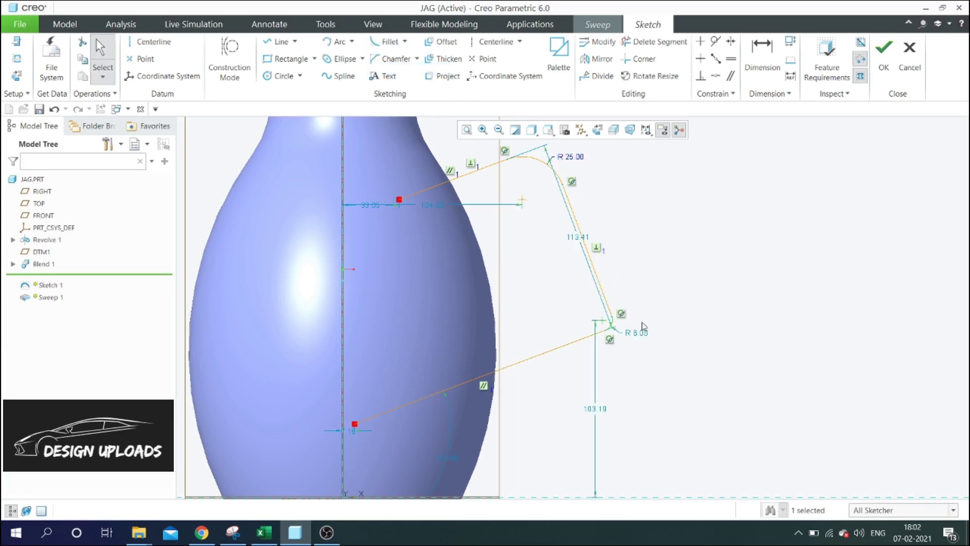
pyautogui.doubleClick(638, 335)
pyautogui.write('25')
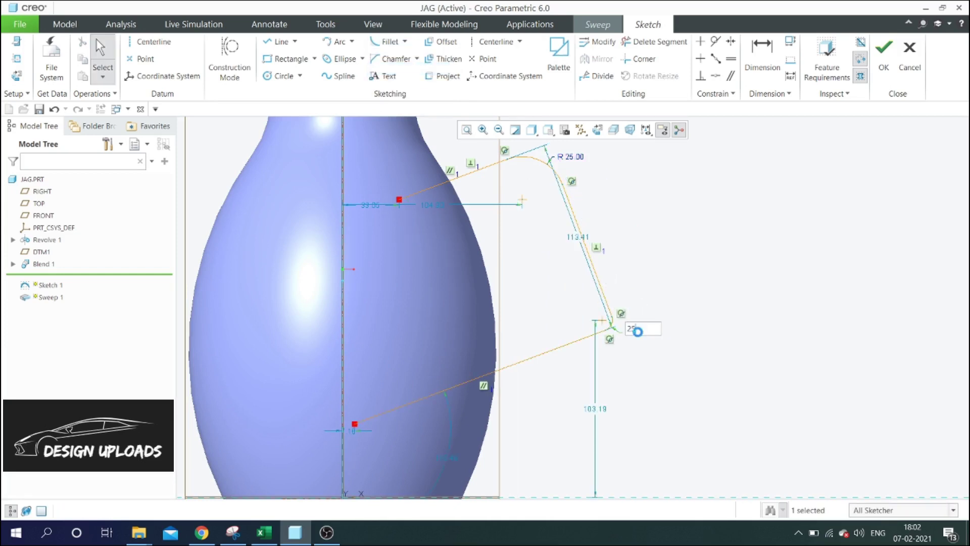
pyautogui.press('Return')
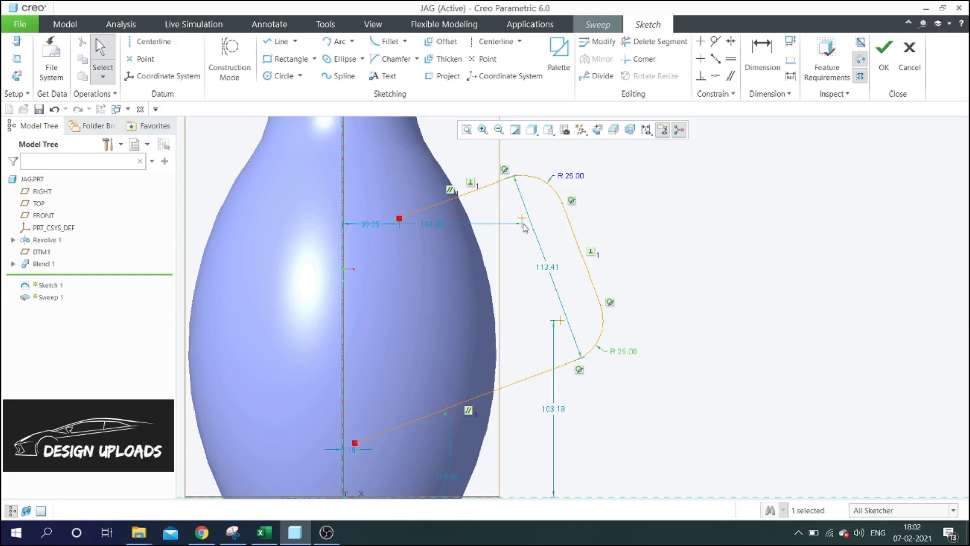
pyautogui.click(762, 55)
pyautogui.click(562, 203)
pyautogui.click(594, 292)
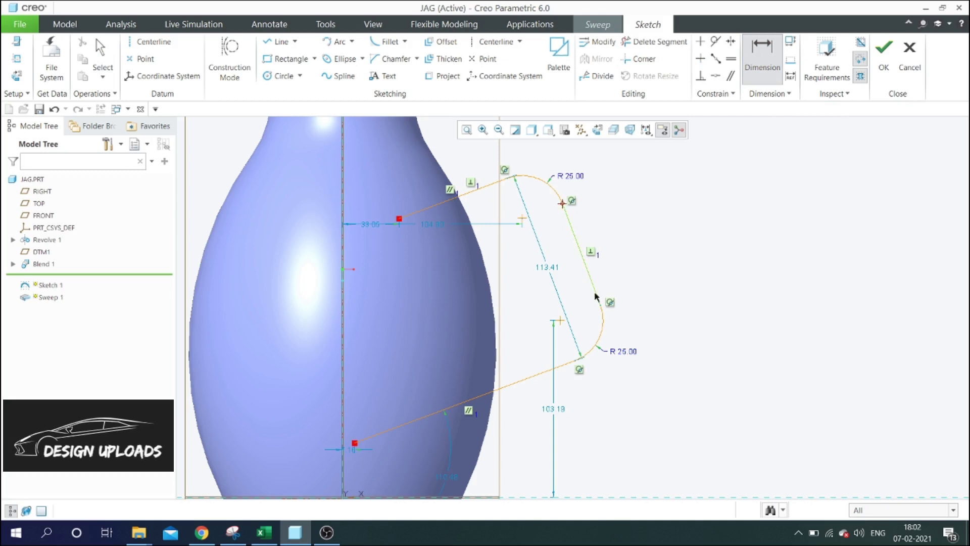
pyautogui.click(602, 304)
pyautogui.middleClick(601, 243)
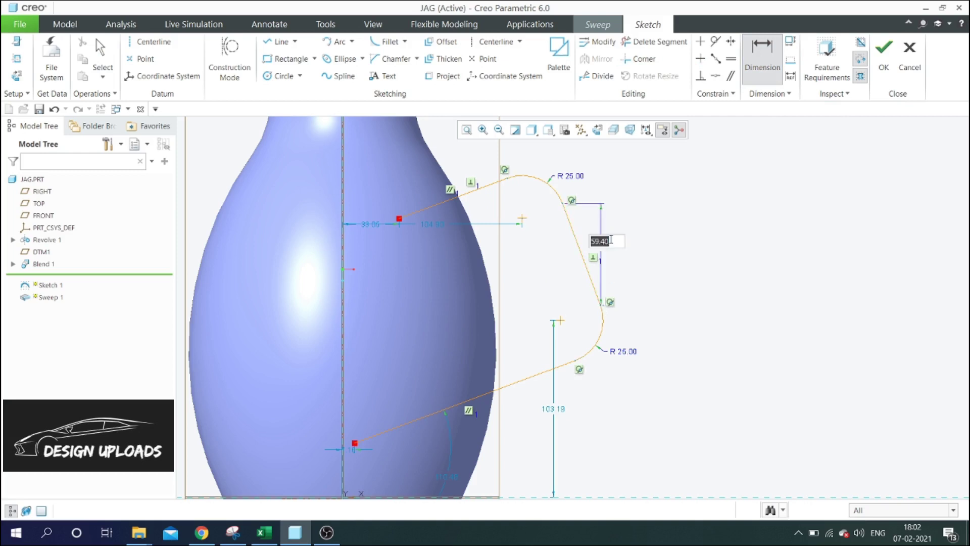
pyautogui.press('Escape')
pyautogui.press('Escape')
# - Dimension the outer straight line between the two fillets along its own direction and set its length to 77.5
pyautogui.click(759, 73)
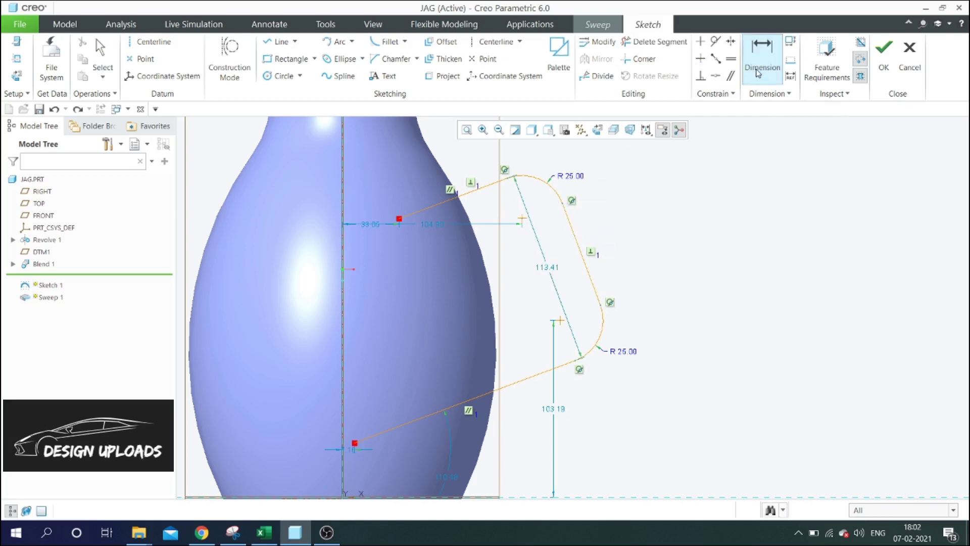
pyautogui.click(562, 203)
pyautogui.click(596, 297)
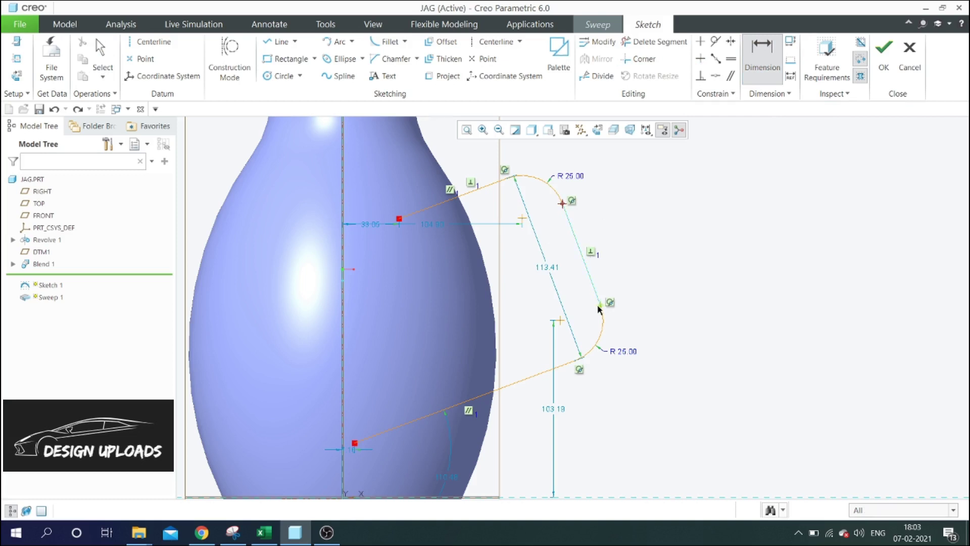
pyautogui.click(600, 303)
pyautogui.middleClick(582, 246)
pyautogui.middleClick(625, 217)
pyautogui.middleClick(626, 217)
pyautogui.doubleClick(587, 246)
pyautogui.write('7')
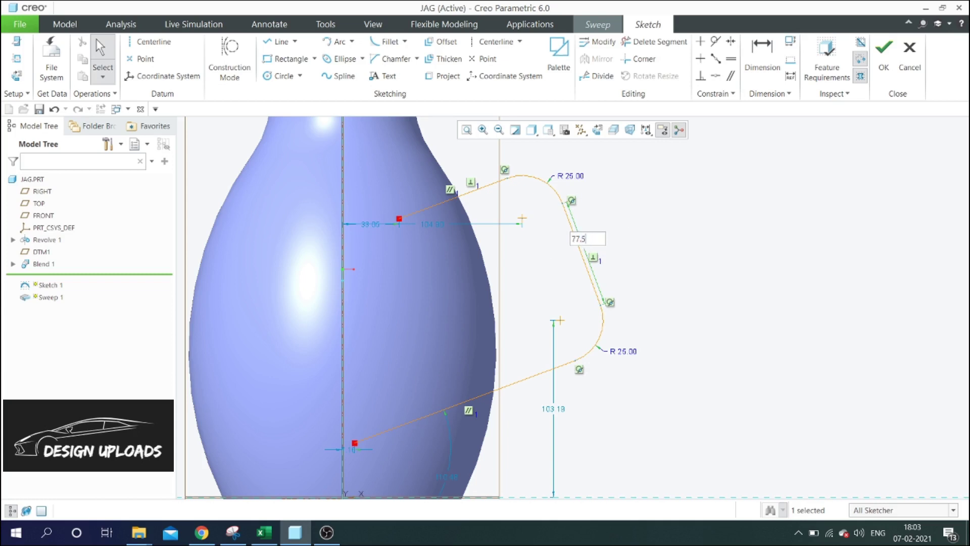
pyautogui.write('7.5')
pyautogui.press('Return')
# - Add the horizontal edges at the jug's neck and shoulder as sketch references
pyautogui.scroll(-3, 511, 265)
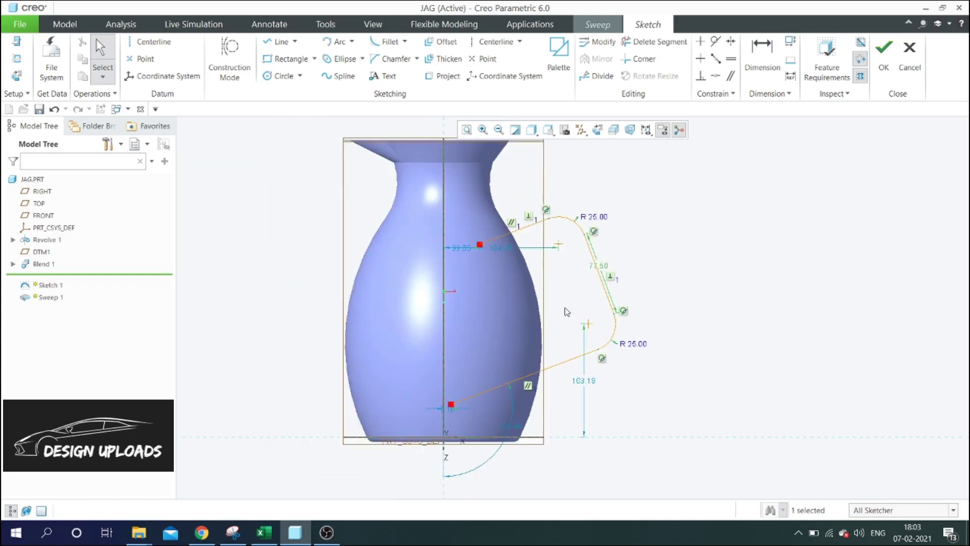
pyautogui.click(16, 58)
pyautogui.click(421, 200)
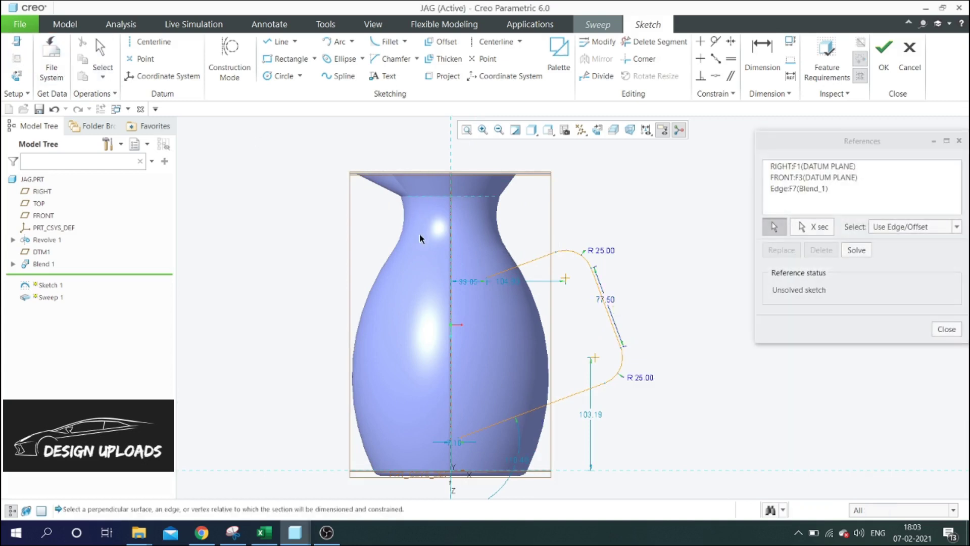
pyautogui.click(422, 252)
pyautogui.click(946, 329)
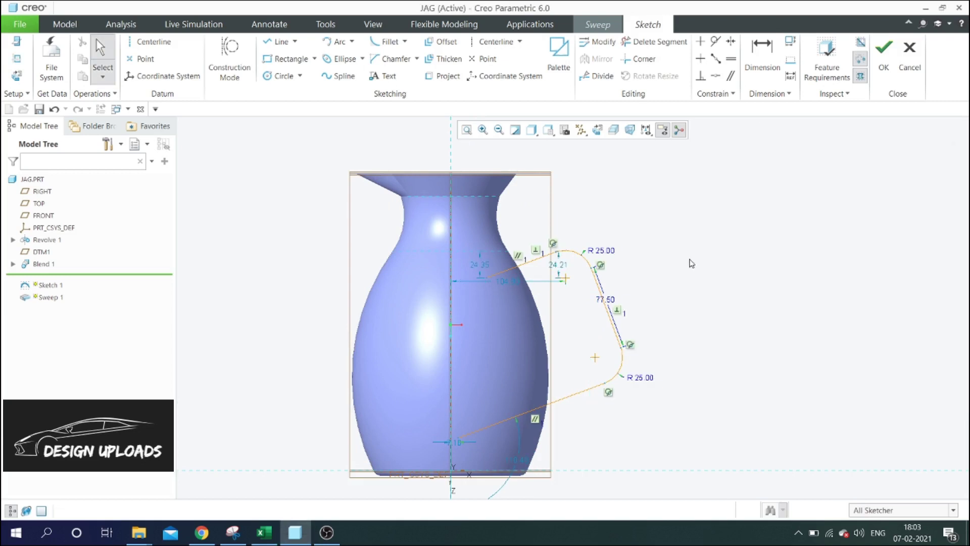
# - Dimension the angle between the upper handle line and the horizontal shoulder reference as 20 degrees
pyautogui.scroll(-3, 493, 273)
pyautogui.scroll(-2, 493, 274)
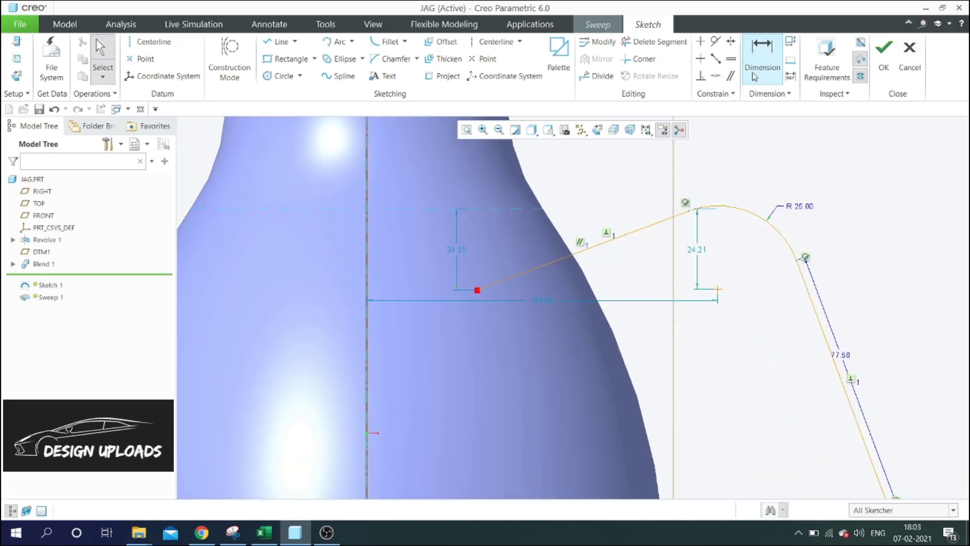
pyautogui.click(762, 56)
pyautogui.click(544, 267)
pyautogui.middleClick(494, 244)
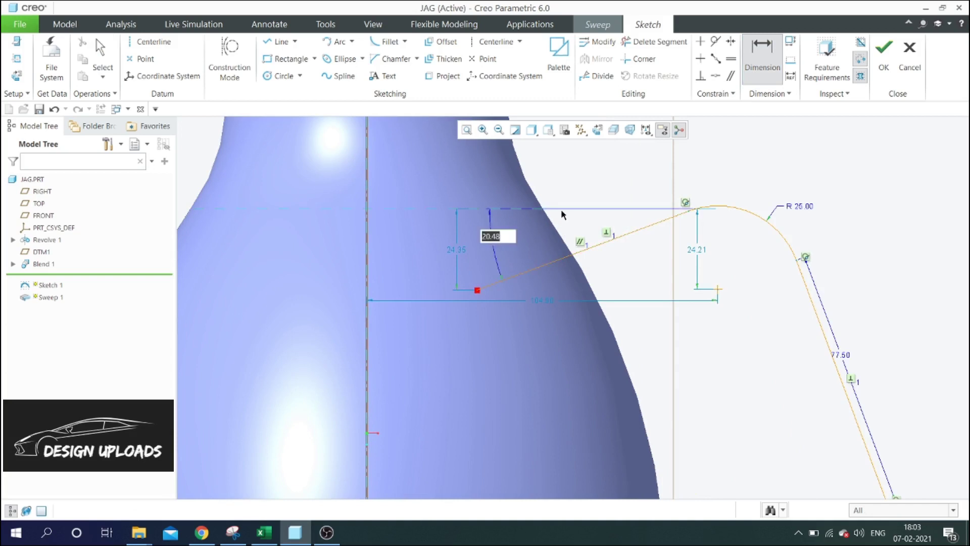
pyautogui.write('20')
pyautogui.press('Return')
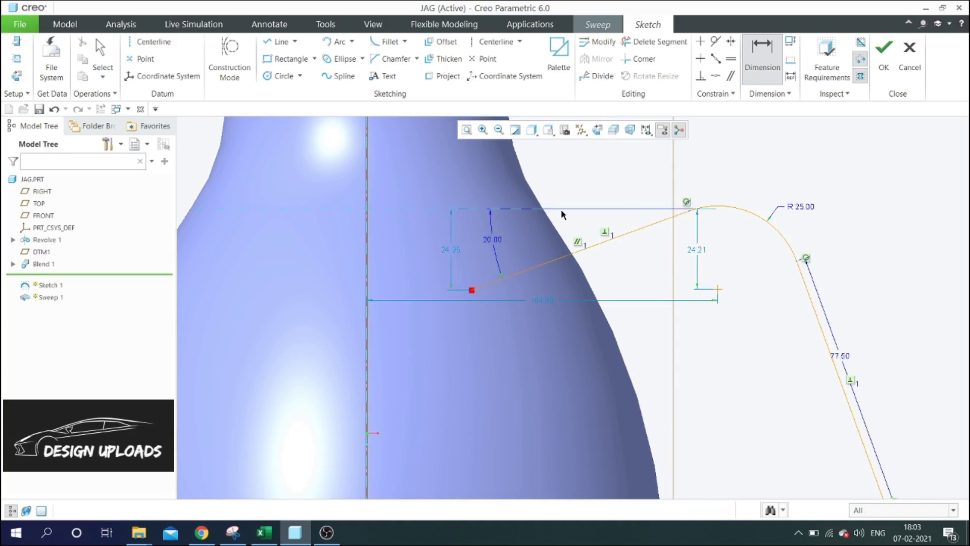
# - Dimension the horizontal distance from the jug's axis to the upper end of the outer straight line as 119
pyautogui.scroll(3, 560, 211)
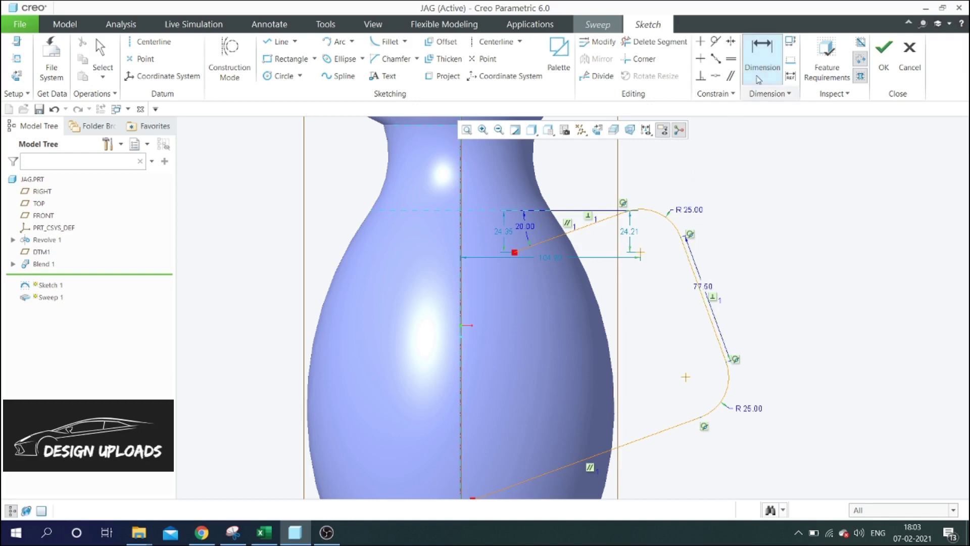
pyautogui.click(683, 241)
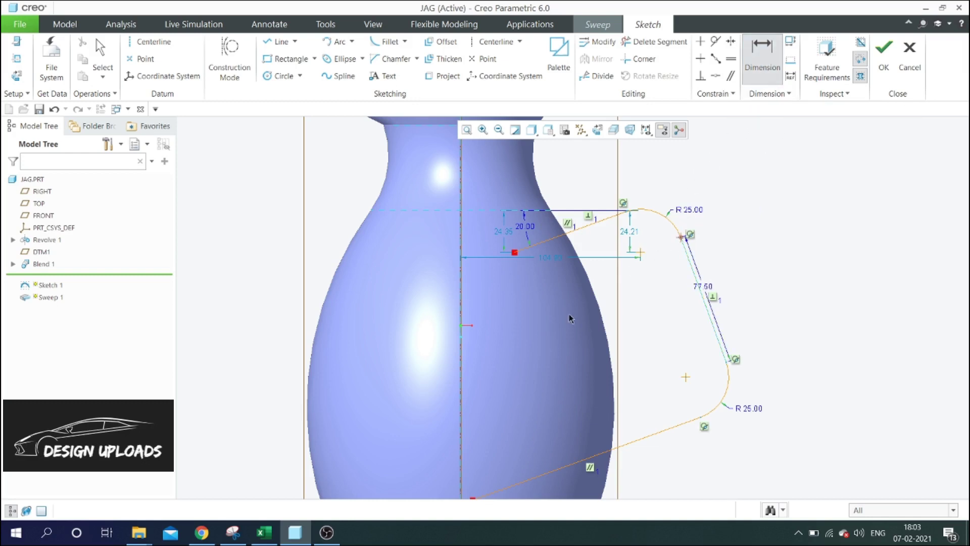
pyautogui.click(463, 352)
pyautogui.middleClick(535, 295)
pyautogui.write('119')
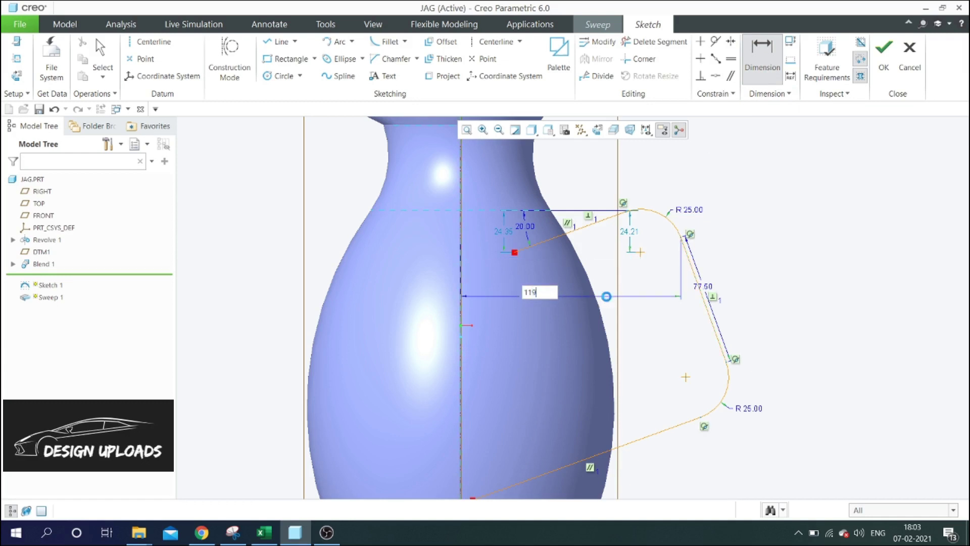
pyautogui.press('Return')
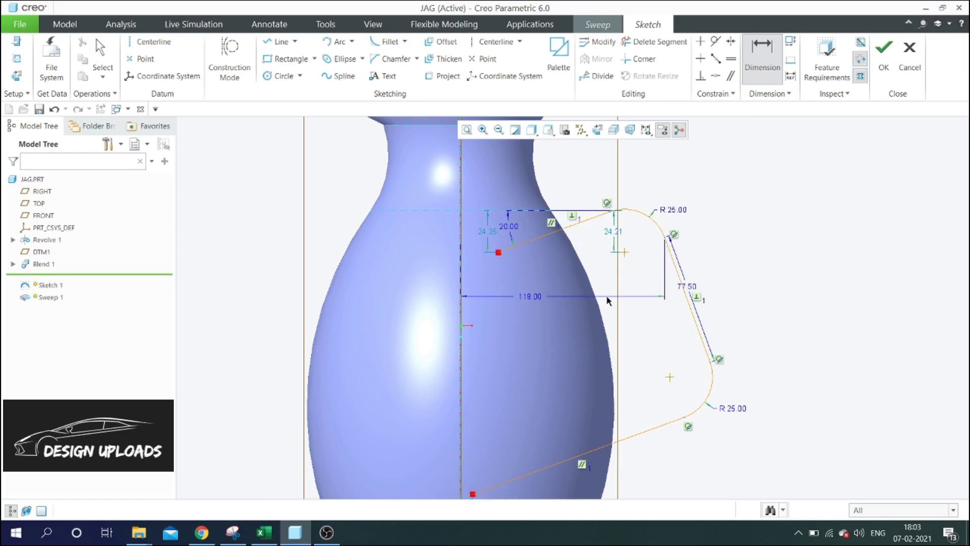
# - Examine the handle path's position against the jug body and its dimensions at the upper end
pyautogui.scroll(-3, 542, 297)
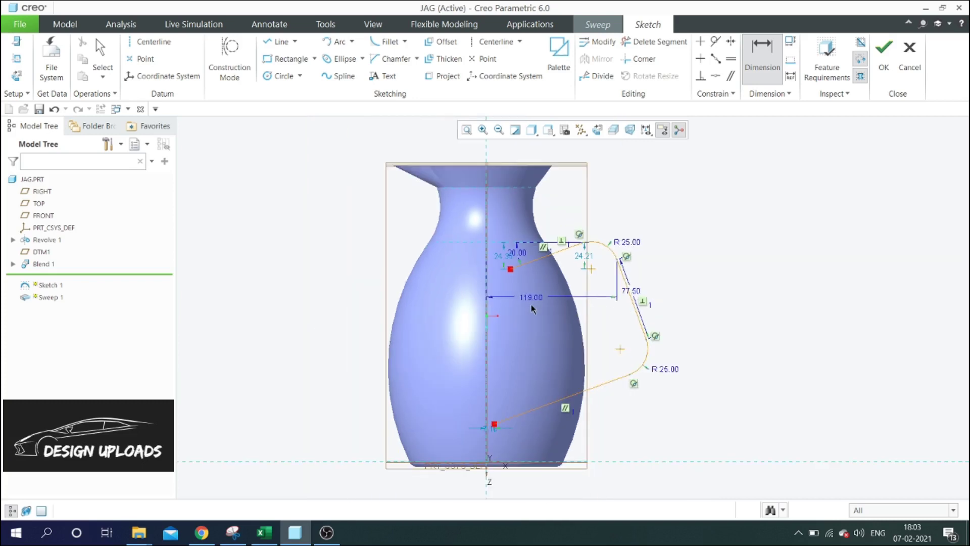
pyautogui.scroll(3, 565, 404)
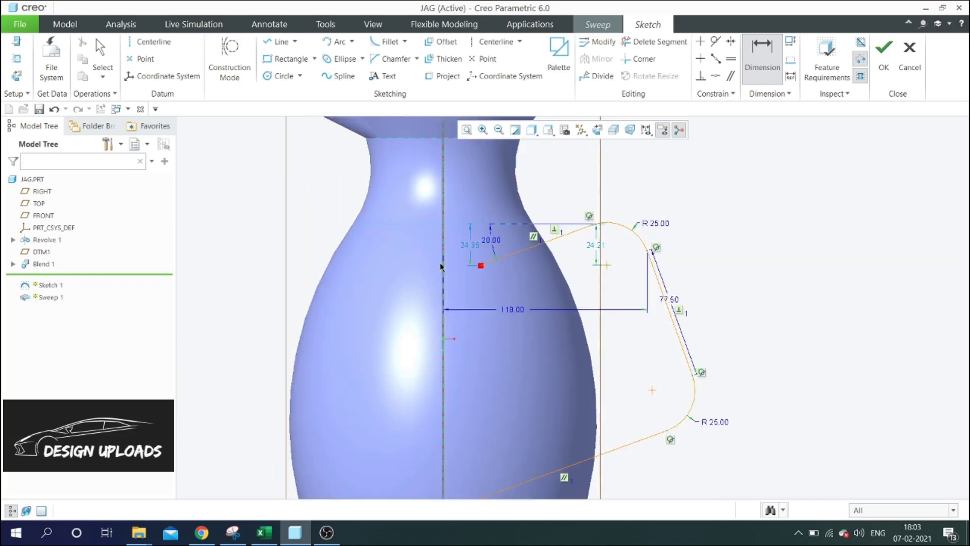
pyautogui.scroll(-3, 545, 262)
pyautogui.scroll(3, 546, 263)
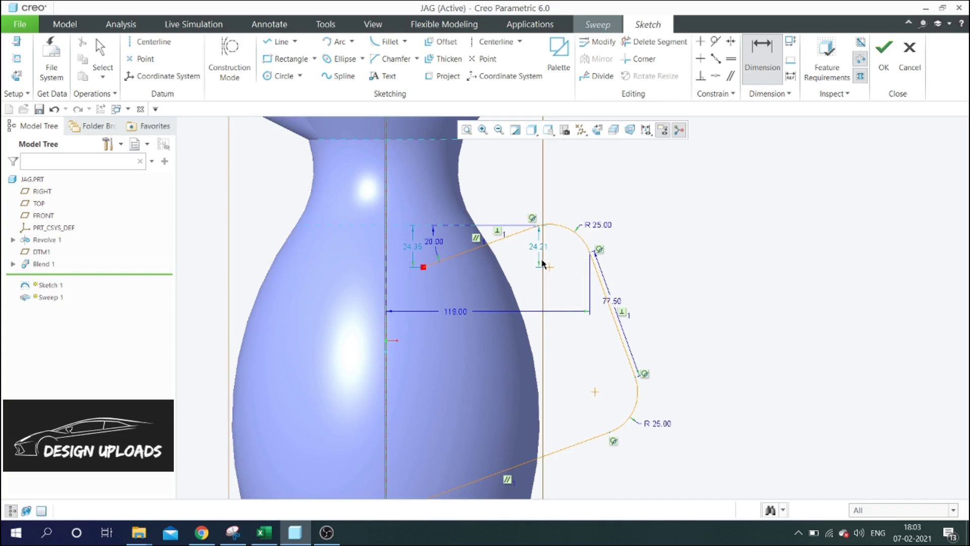
pyautogui.scroll(-2, 542, 263)
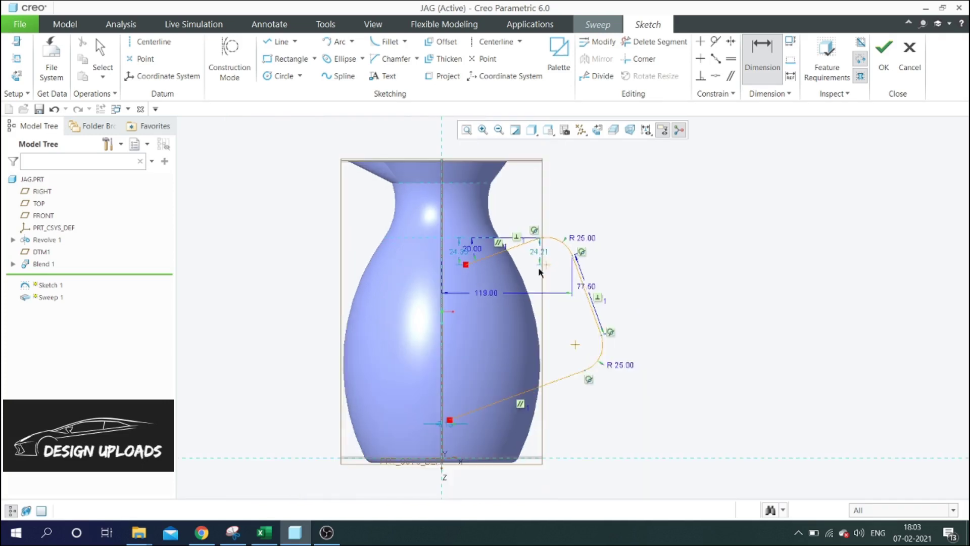
pyautogui.scroll(2, 538, 267)
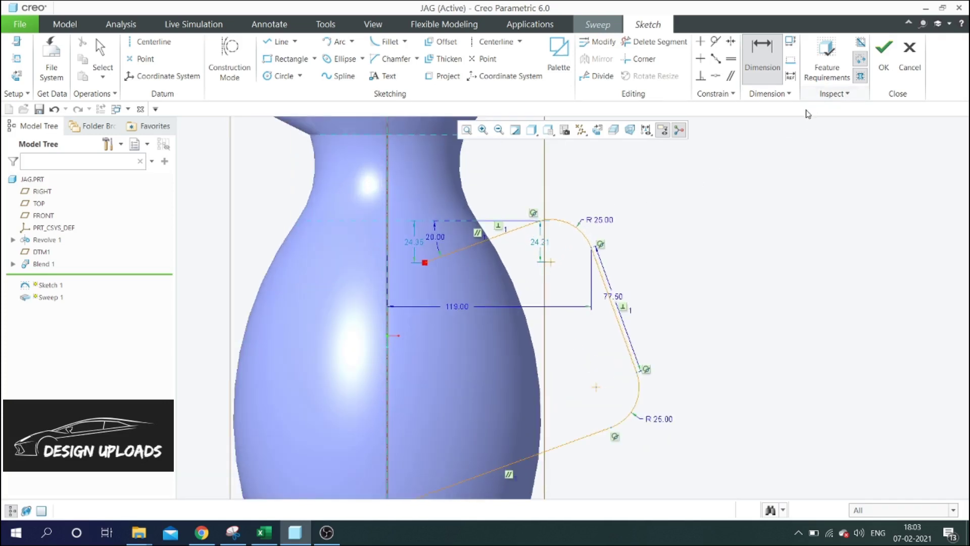
pyautogui.scroll(-2, 430, 217)
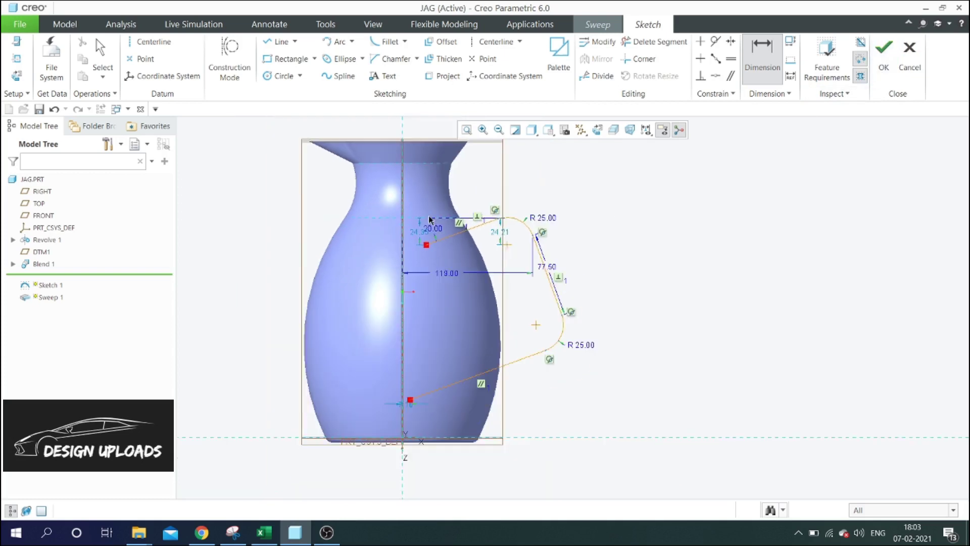
pyautogui.scroll(2, 413, 230)
pyautogui.scroll(-2, 355, 203)
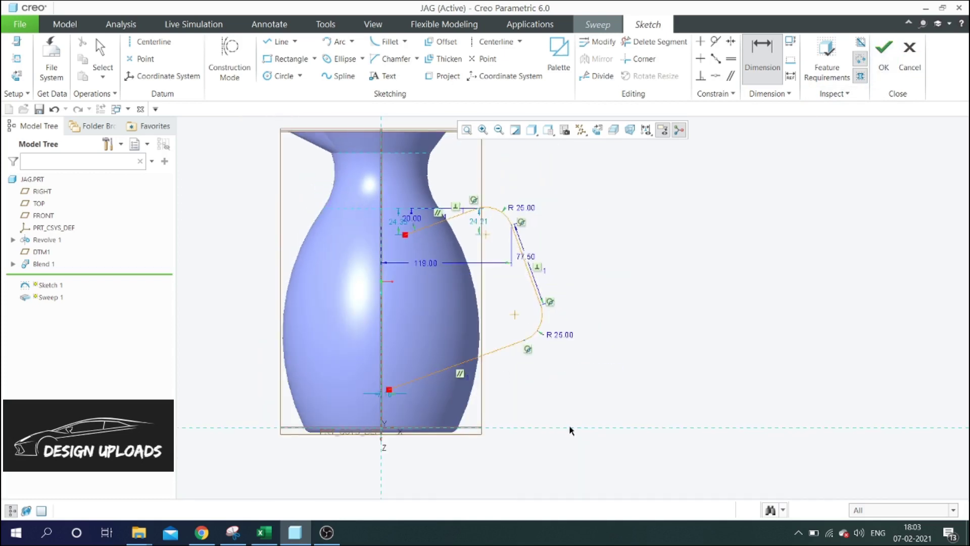
# - Select the whole handle sketch, convert its remaining weak dimensions to strong, and accept the trajectory sketch
pyautogui.middleClick(421, 321)
pyautogui.moveTo(326, 171); pyautogui.dragTo(557, 430)
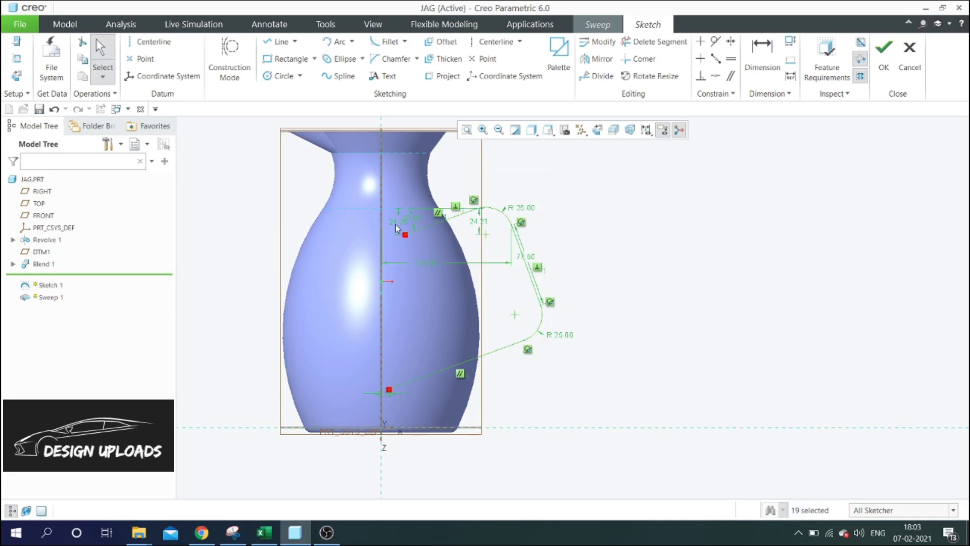
pyautogui.rightClick(396, 227)
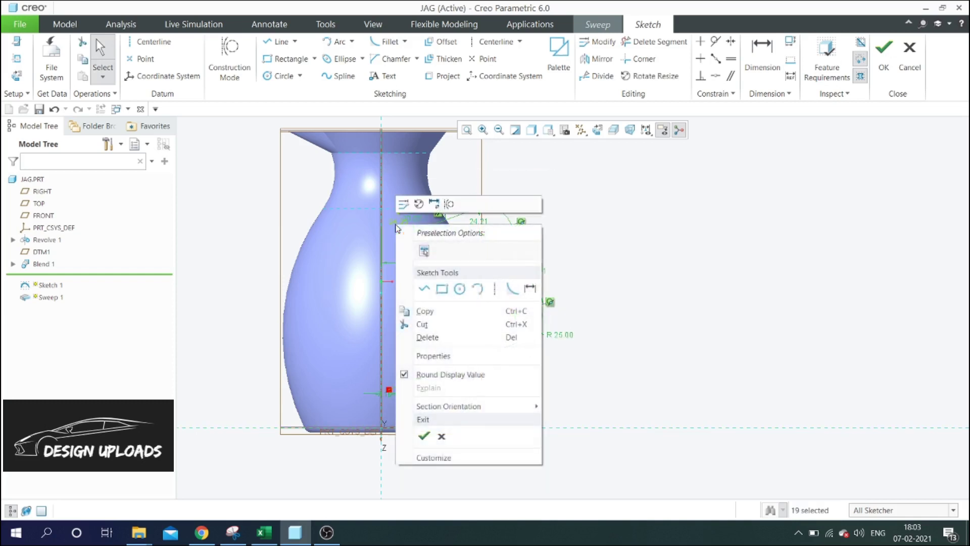
pyautogui.click(435, 204)
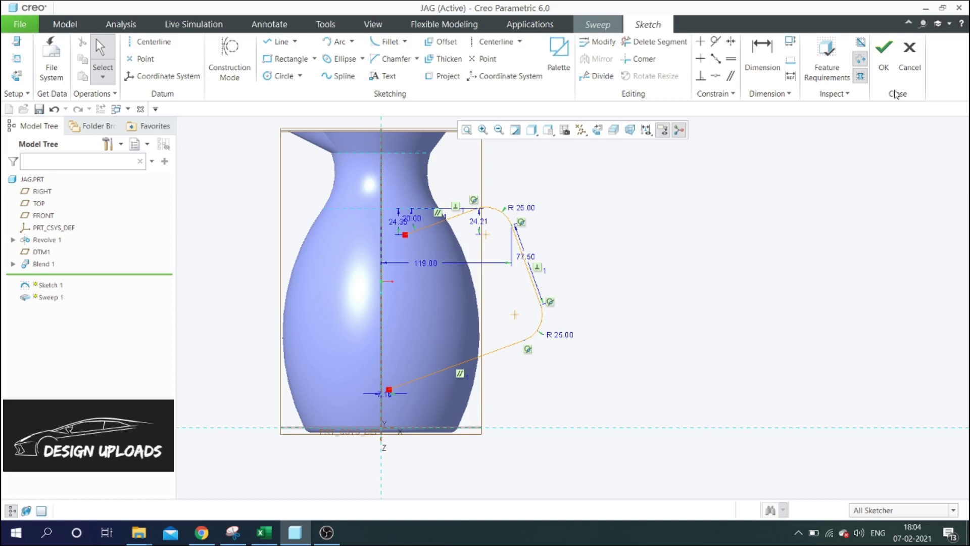
pyautogui.click(883, 59)
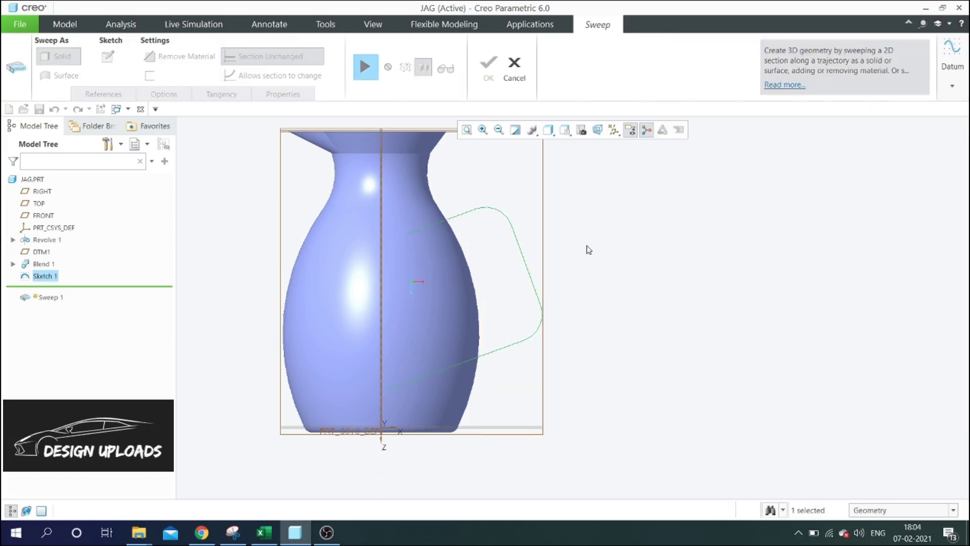
# - Resume the handle sweep, open its section sketch, and orient the sketch plane parallel to the screen
pyautogui.click(371, 71)
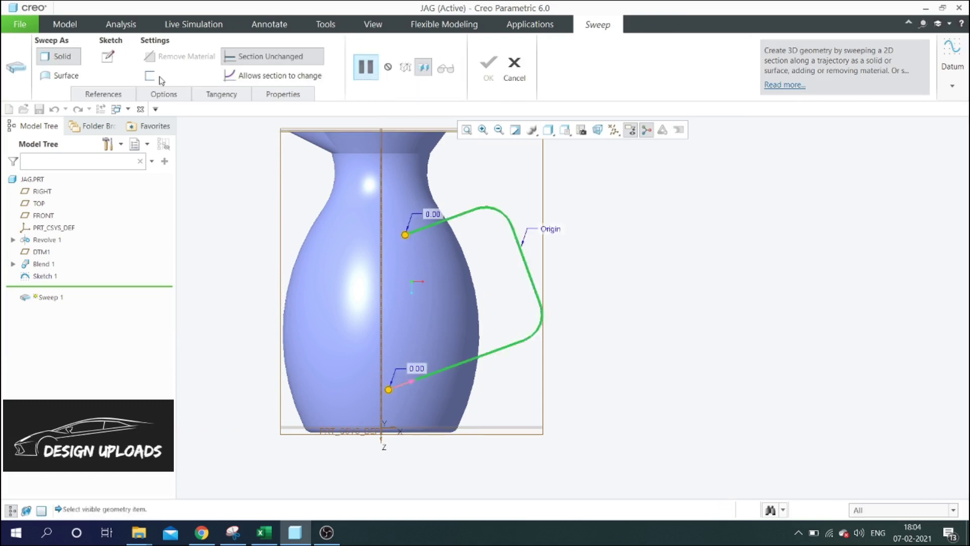
pyautogui.click(111, 61)
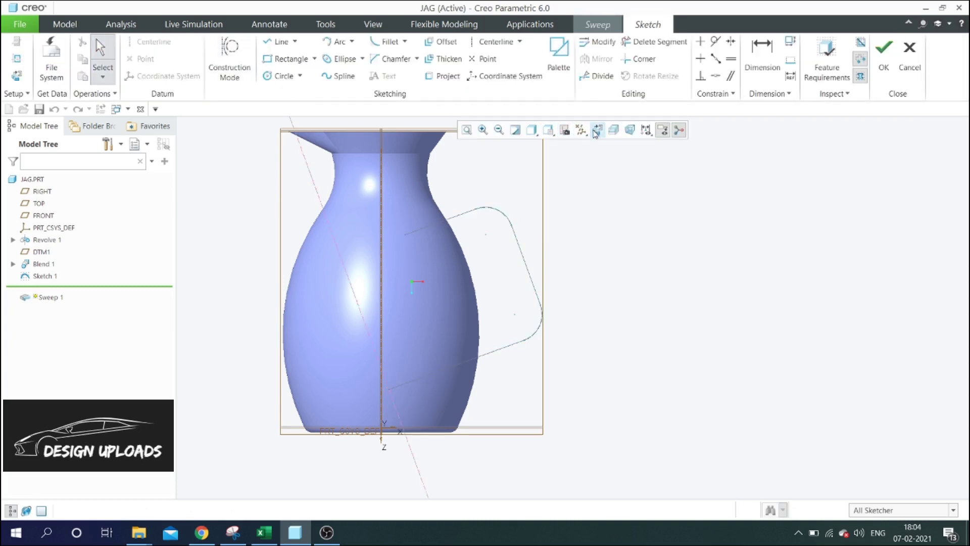
pyautogui.click(597, 131)
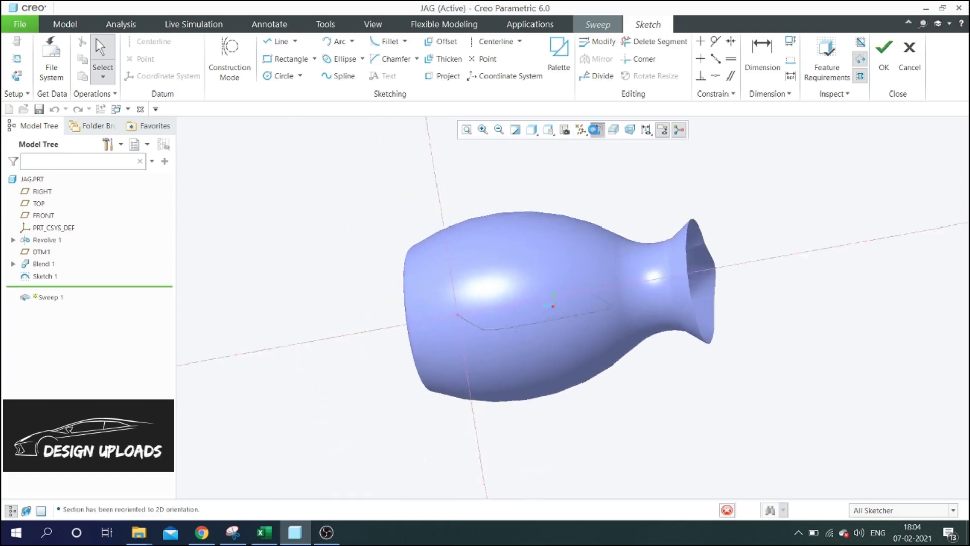
# - Hide all datum axes, points, coordinate systems and planes in the section sketch
pyautogui.scroll(3, 482, 324)
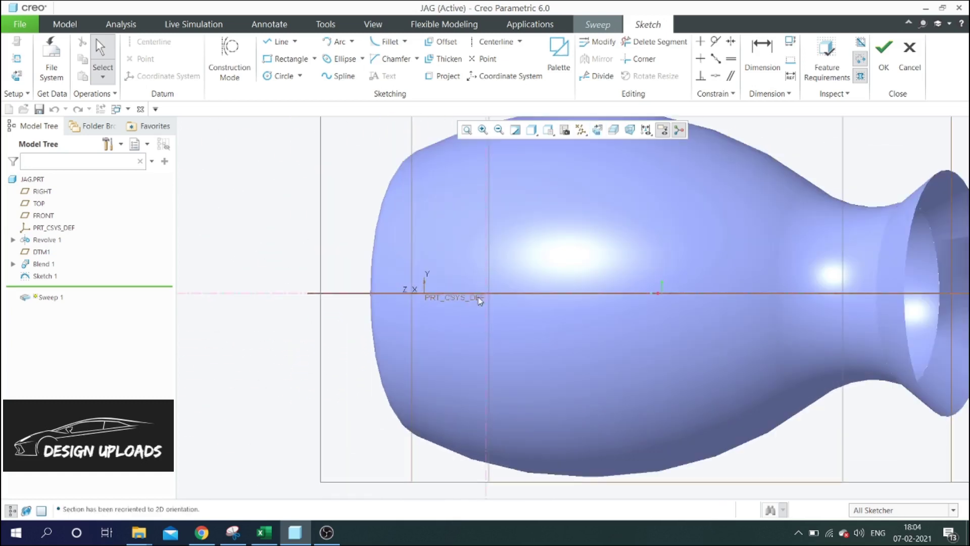
pyautogui.scroll(2, 483, 328)
pyautogui.click(582, 131)
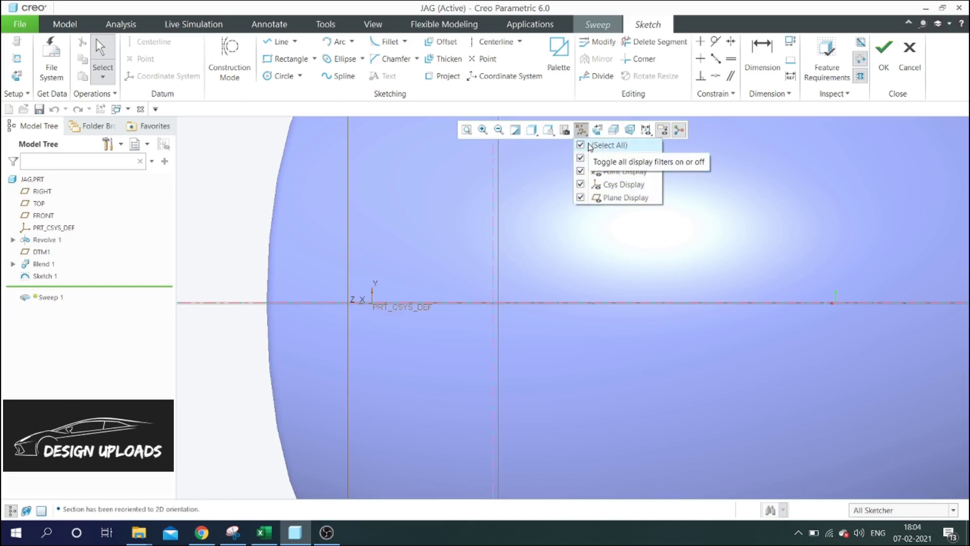
pyautogui.click(589, 145)
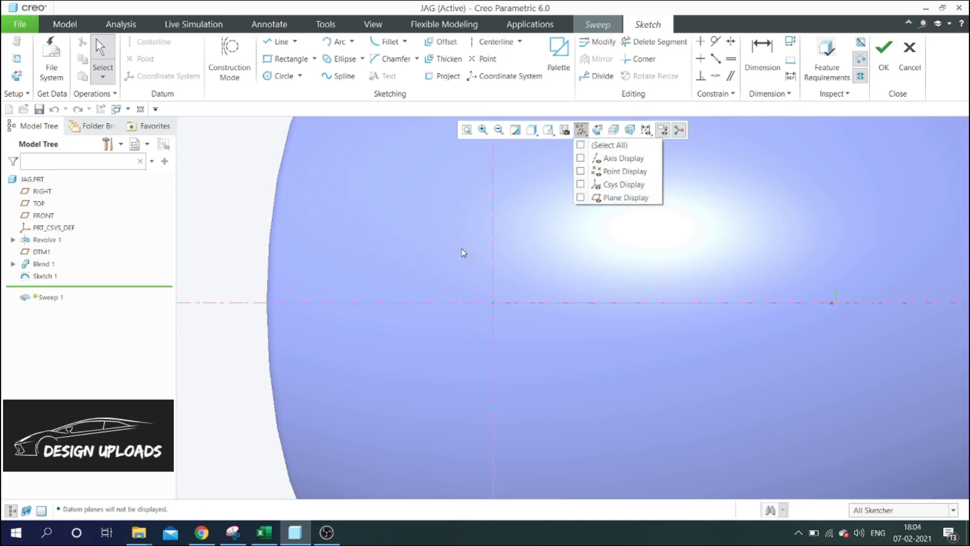
# - Sketch a Center and Axis Ellipse at the trajectory's start point, about 16.4 tall and 8.5 wide
pyautogui.scroll(2, 305, 251)
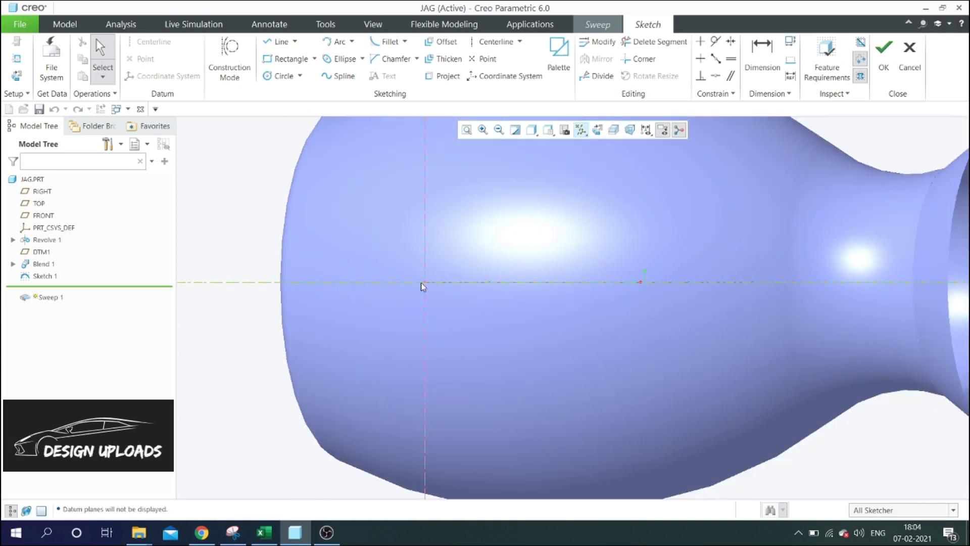
pyautogui.scroll(-3, 421, 284)
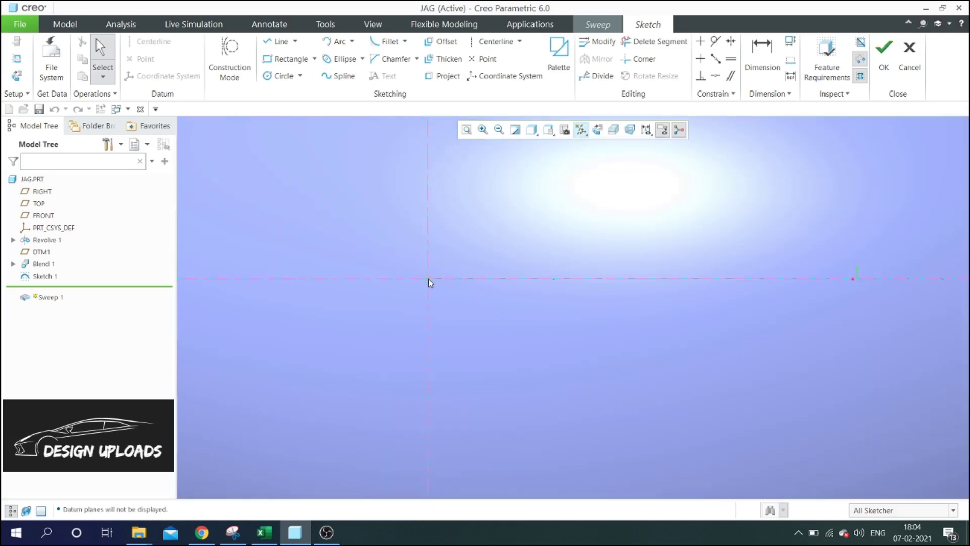
pyautogui.click(362, 59)
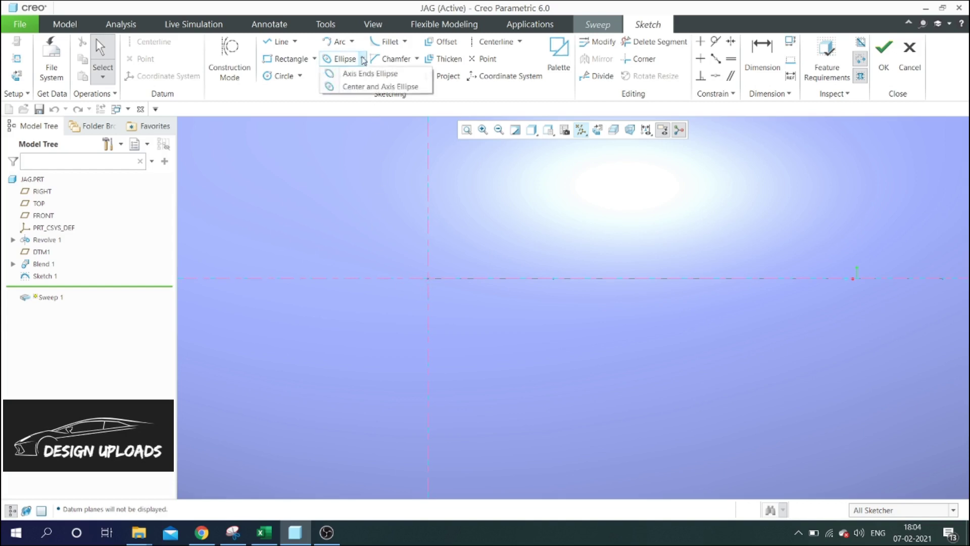
pyautogui.click(368, 87)
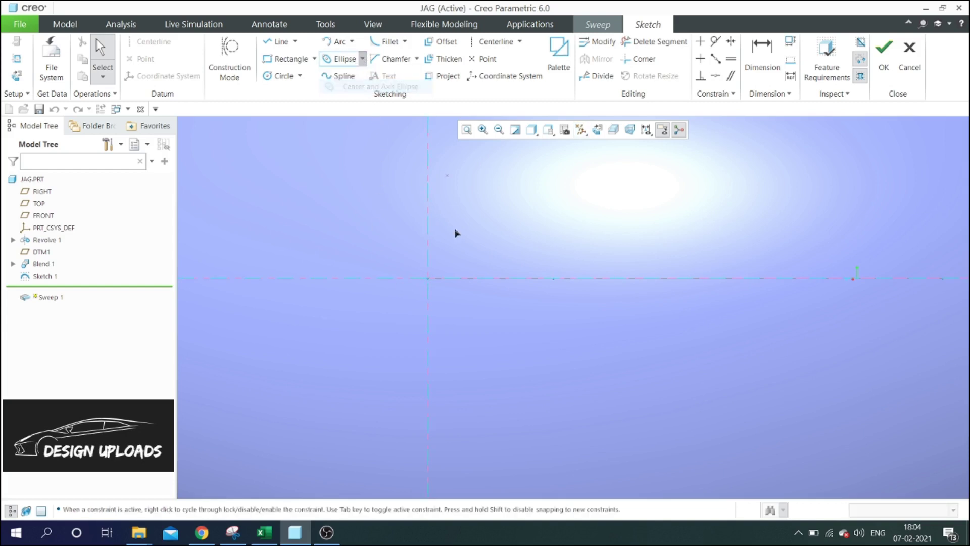
pyautogui.click(433, 242)
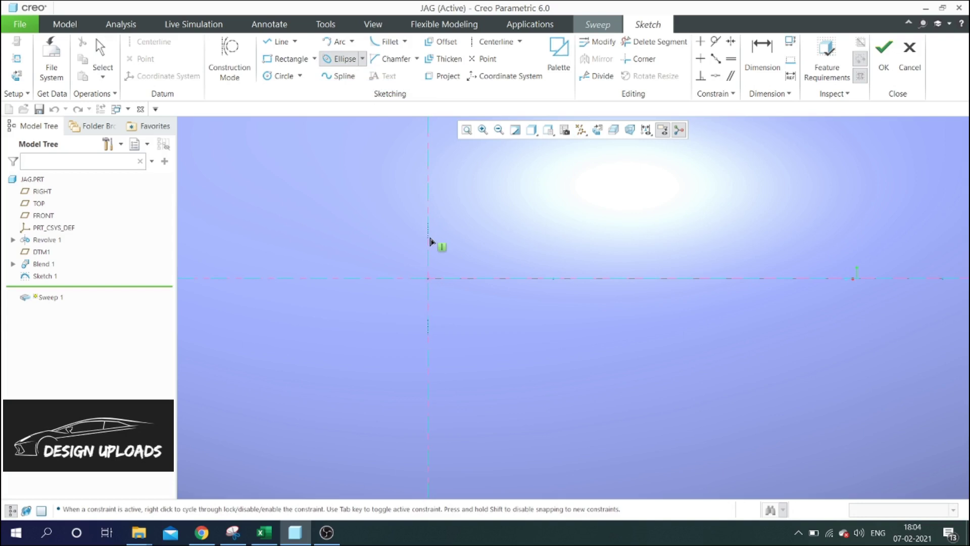
pyautogui.click(450, 277)
pyautogui.middleClick(435, 250)
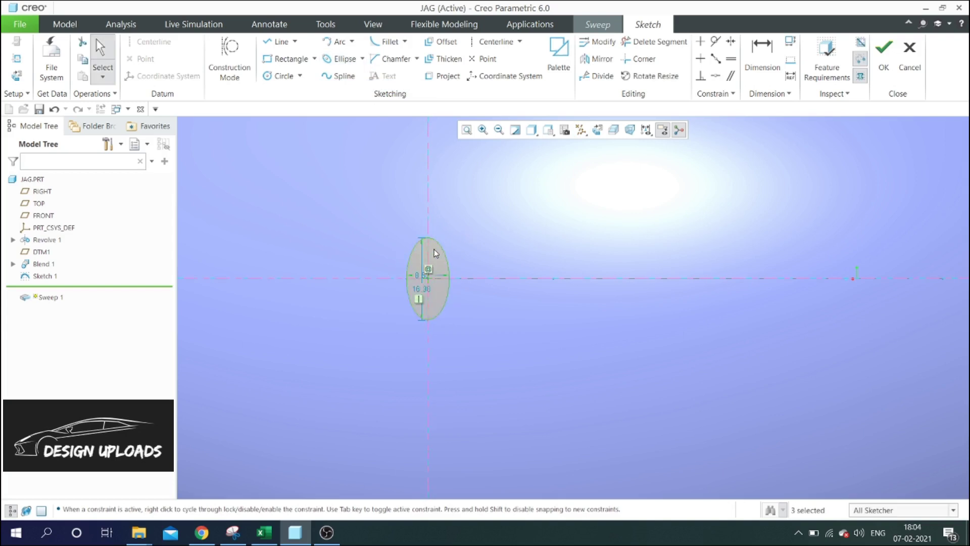
# - Set the ellipse's vertical axis to 25 and its horizontal axis to 10, placing the height dimension beside the ellipse
pyautogui.scroll(-3, 434, 250)
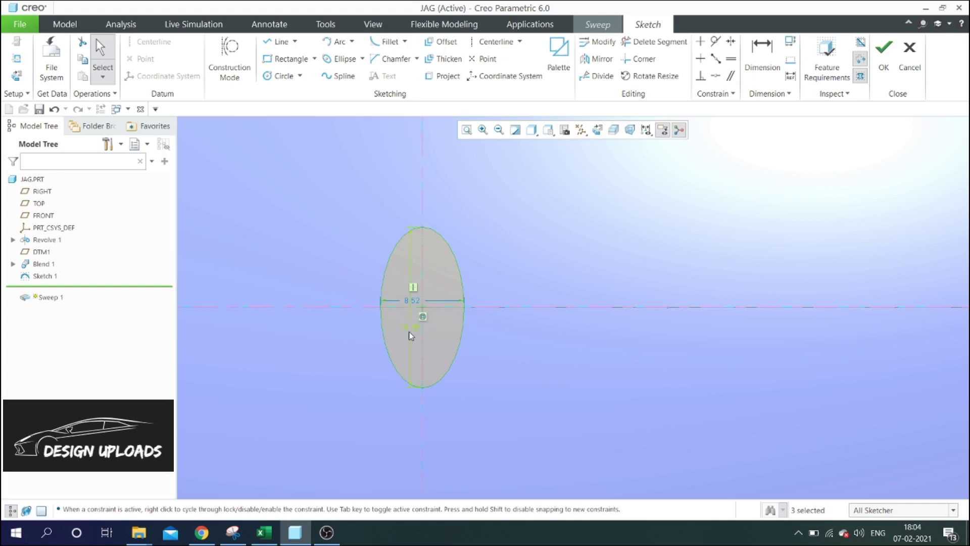
pyautogui.moveTo(414, 328); pyautogui.dragTo(352, 330)
pyautogui.doubleClick(352, 328)
pyautogui.write('25')
pyautogui.press('Return')
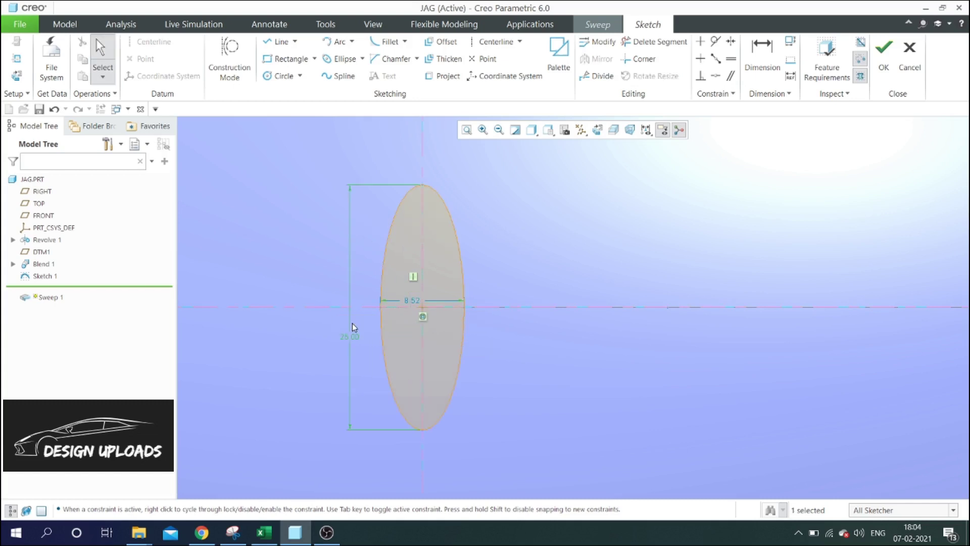
pyautogui.doubleClick(414, 301)
pyautogui.write('10')
pyautogui.press('Return')
pyautogui.scroll(3, 407, 301)
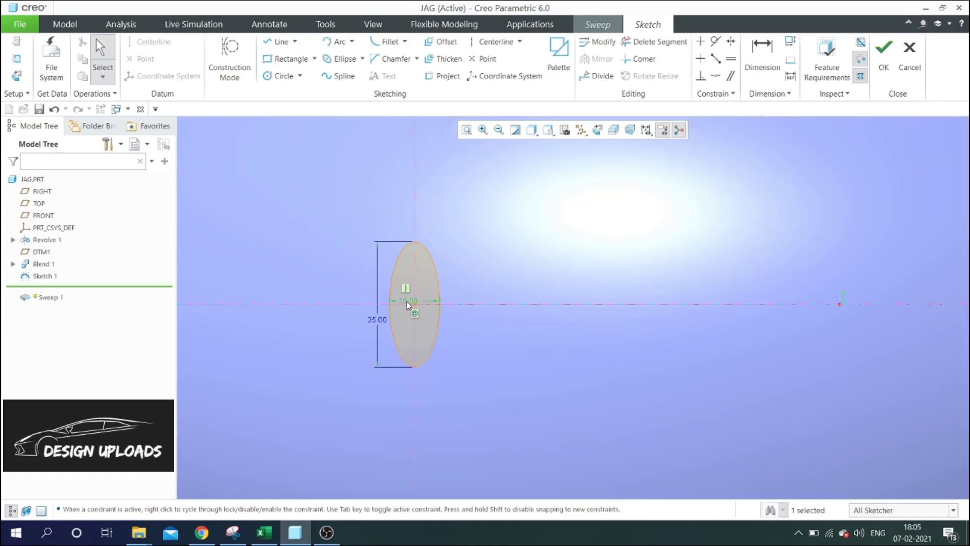
# - Accept the elliptical section and complete the handle sweep as a surface
pyautogui.click(882, 64)
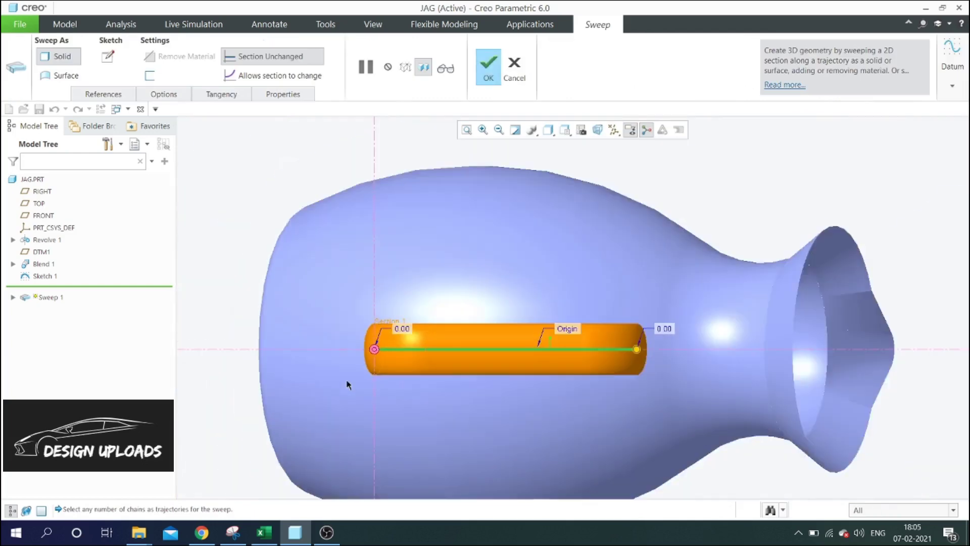
pyautogui.click(63, 77)
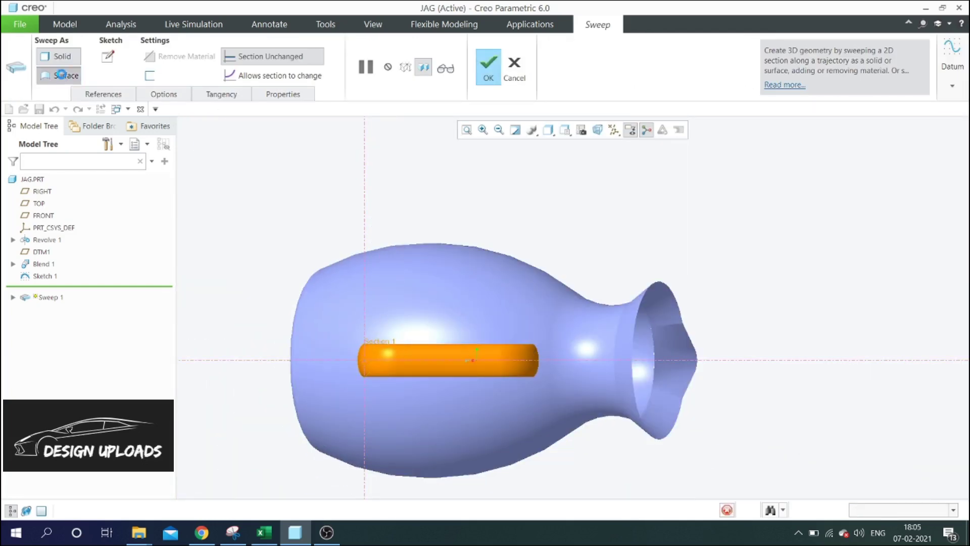
pyautogui.click(492, 70)
# - Thicken the blended spout surface with an offset value of 2
pyautogui.moveTo(559, 305)
pyautogui.mouseDown(button='middle')
pyautogui.moveTo(461, 334)
pyautogui.moveTo(481, 189)
pyautogui.moveTo(520, 228)
pyautogui.moveTo(547, 298)
pyautogui.mouseUp(button='middle')
pyautogui.scroll(-3, 519, 243)
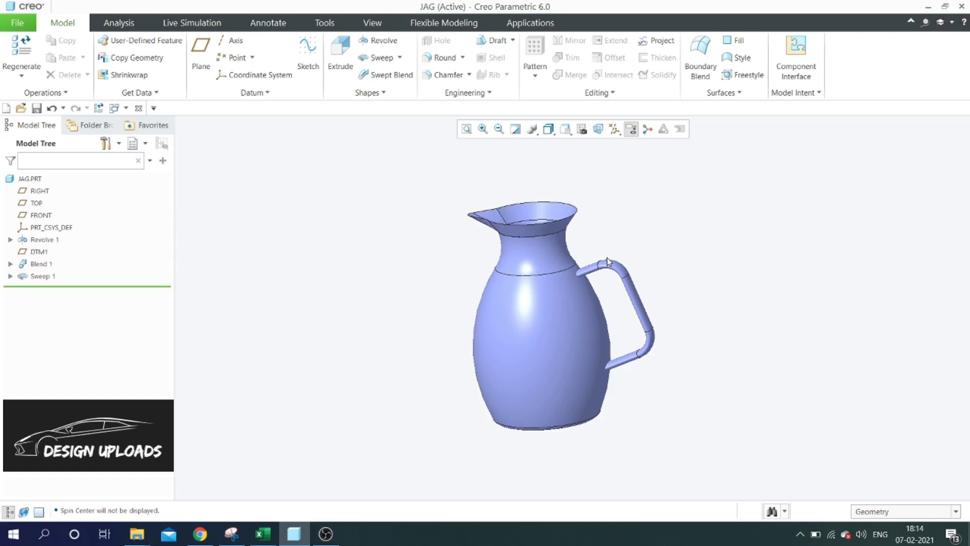
pyautogui.click(567, 229)
pyautogui.click(643, 59)
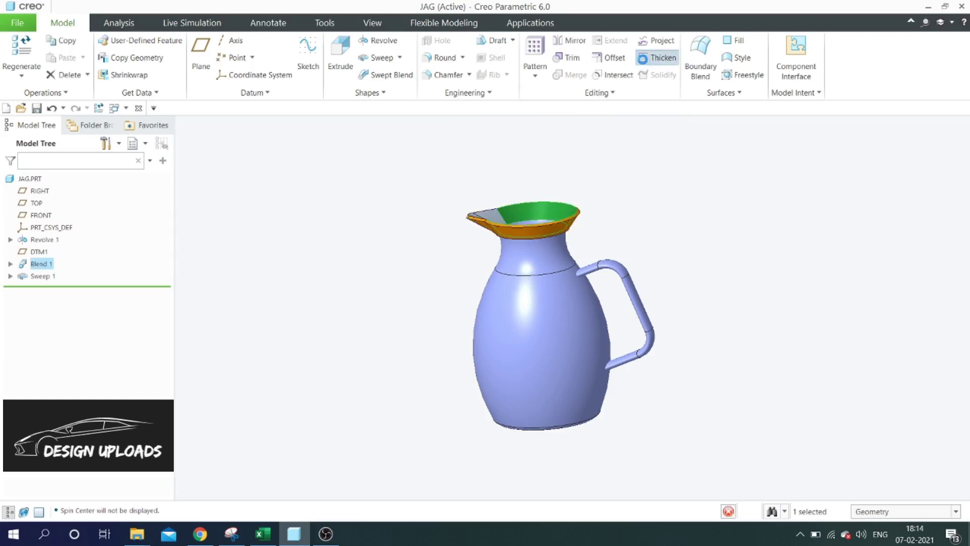
pyautogui.doubleClick(223, 55)
pyautogui.write('2')
pyautogui.press('Return')
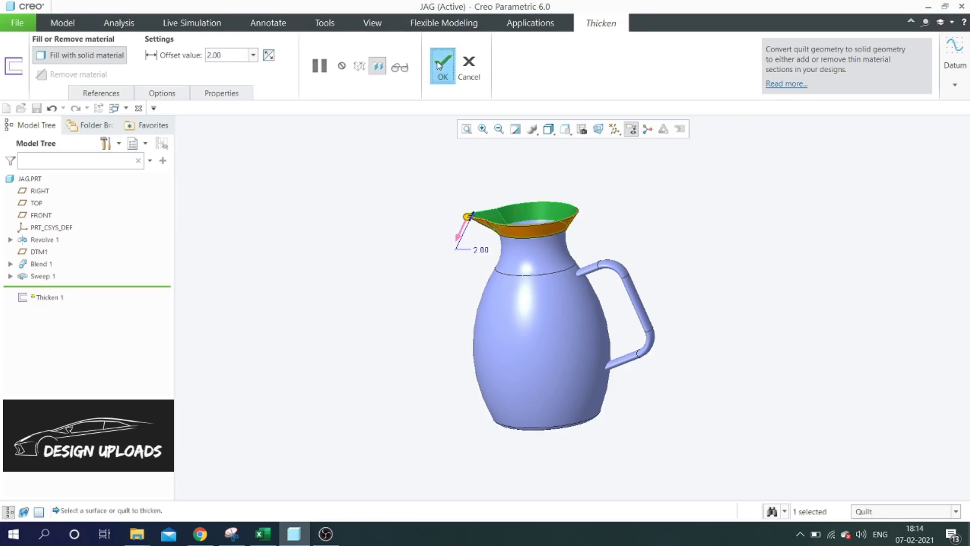
pyautogui.click(441, 66)
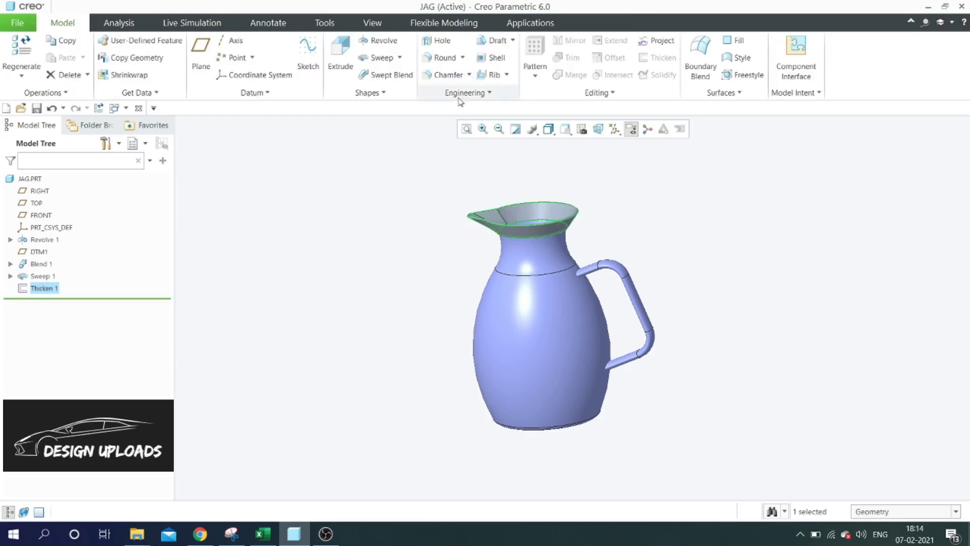
# - Thicken the revolved jug body surface with an offset value of 2
pyautogui.click(554, 325)
pyautogui.click(658, 57)
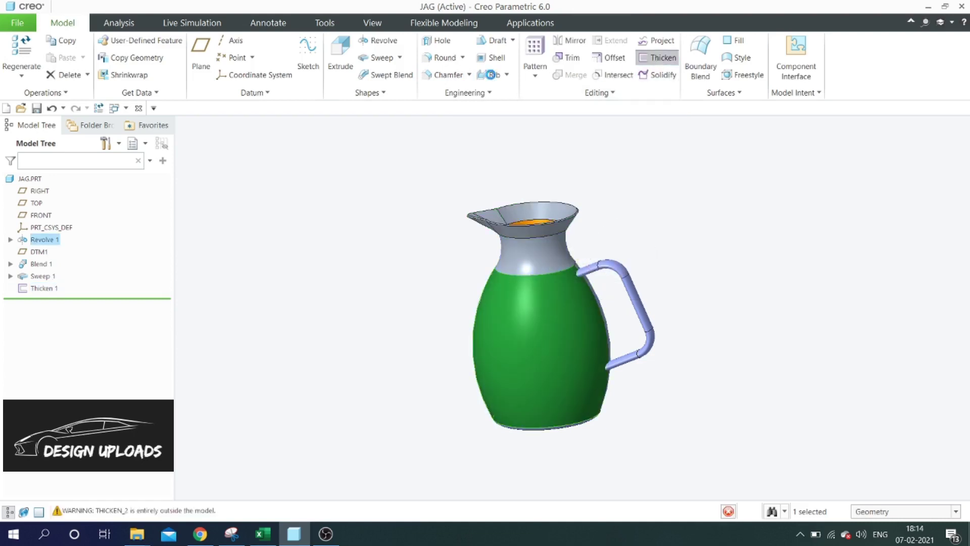
pyautogui.write('2')
pyautogui.press('Return')
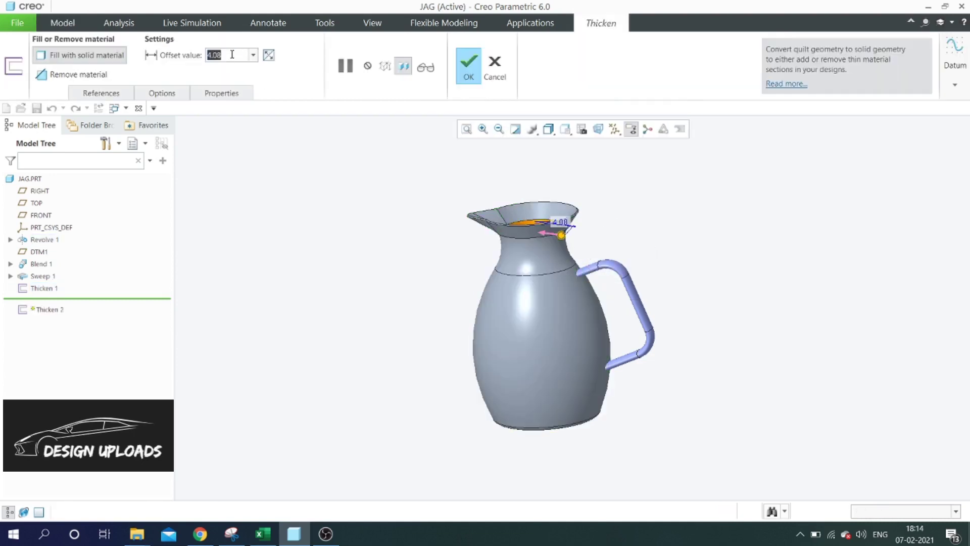
pyautogui.click(469, 65)
# - Thicken the swept handle surface with an offset value of 2
pyautogui.scroll(-3, 598, 268)
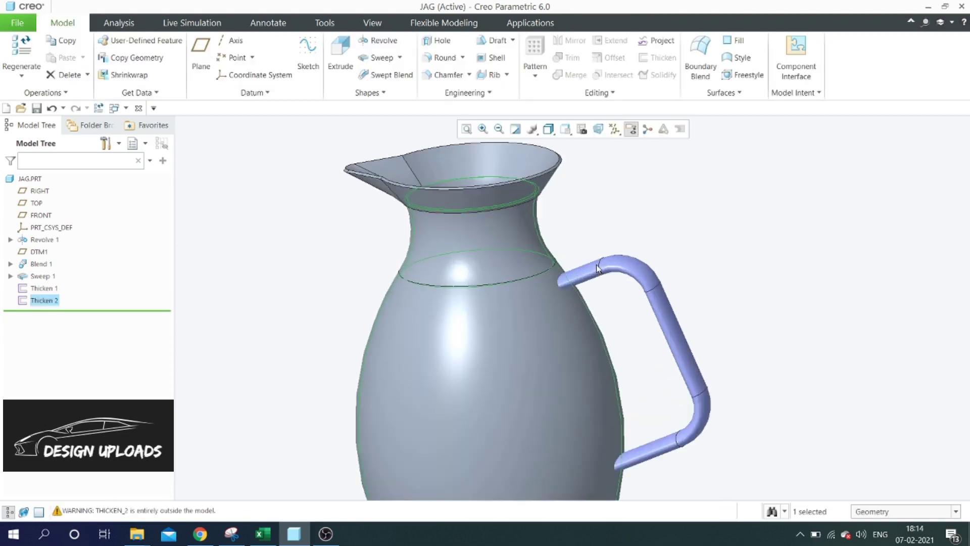
pyautogui.click(639, 265)
pyautogui.click(657, 57)
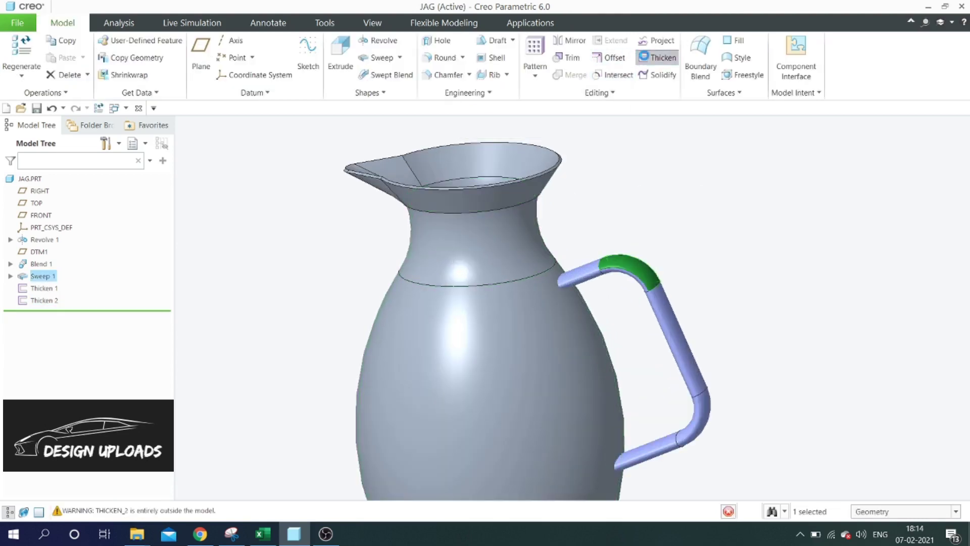
pyautogui.doubleClick(227, 54)
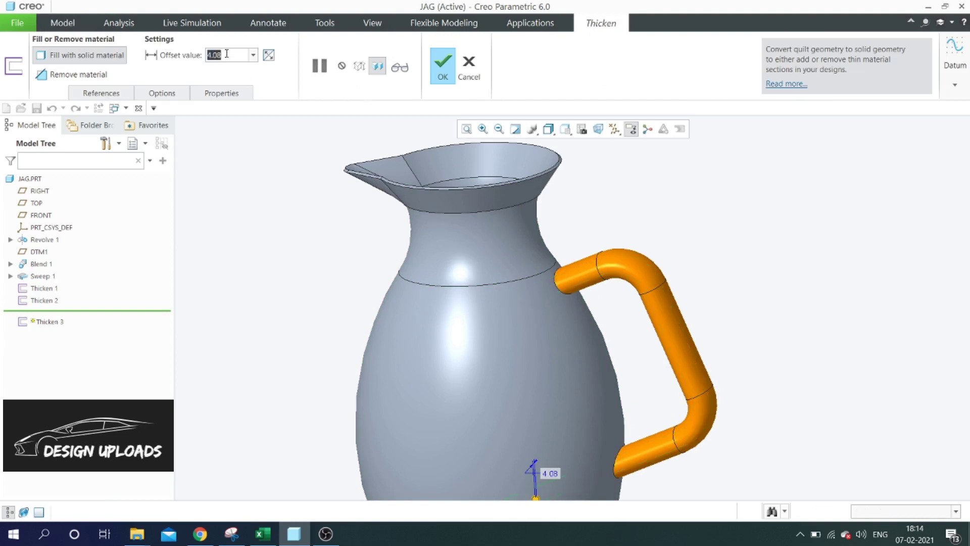
pyautogui.write('2')
pyautogui.press('Return')
pyautogui.click(443, 66)
# - Show all datum features and examine the handle ends inside the jug through its mouth
pyautogui.click(614, 129)
pyautogui.click(615, 144)
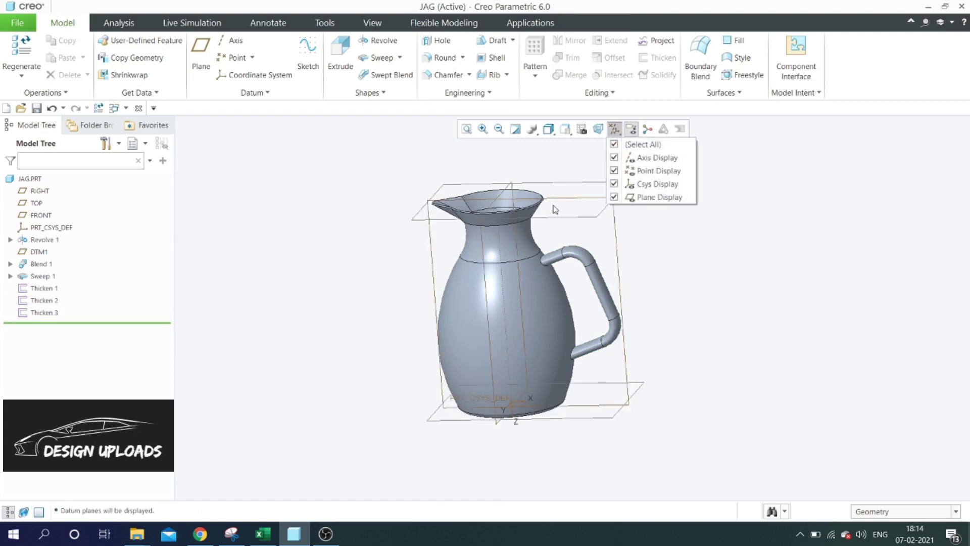
pyautogui.moveTo(611, 217); pyautogui.dragTo(574, 261, button='middle')
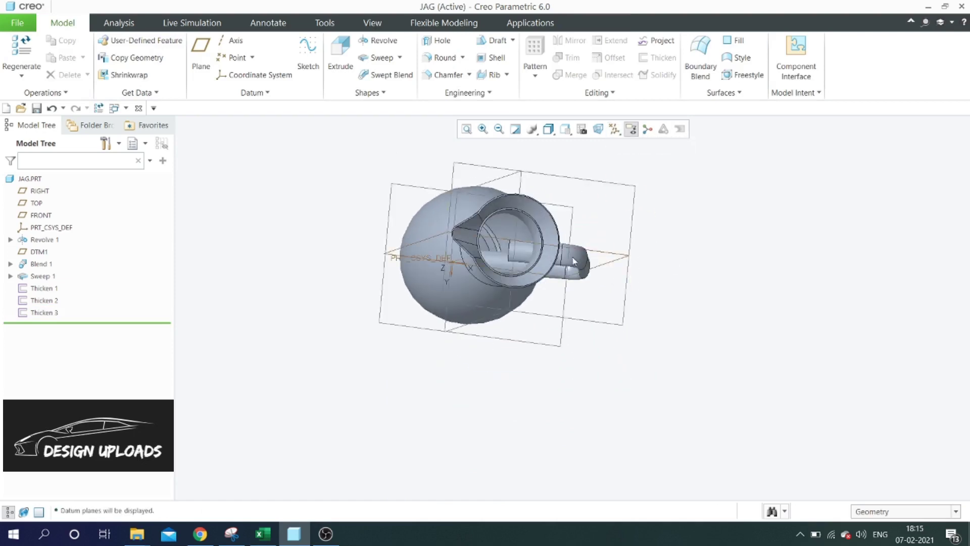
pyautogui.scroll(3, 574, 261)
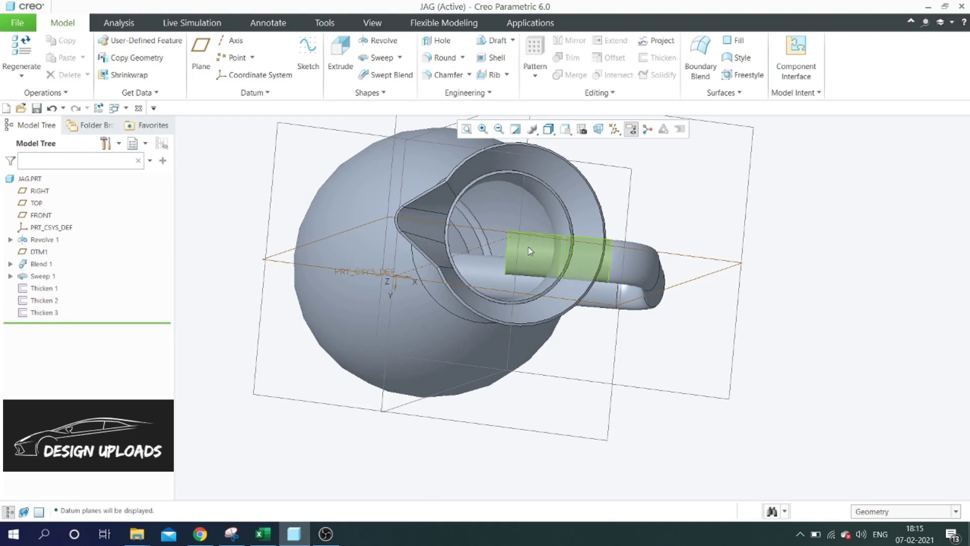
pyautogui.scroll(-3, 521, 251)
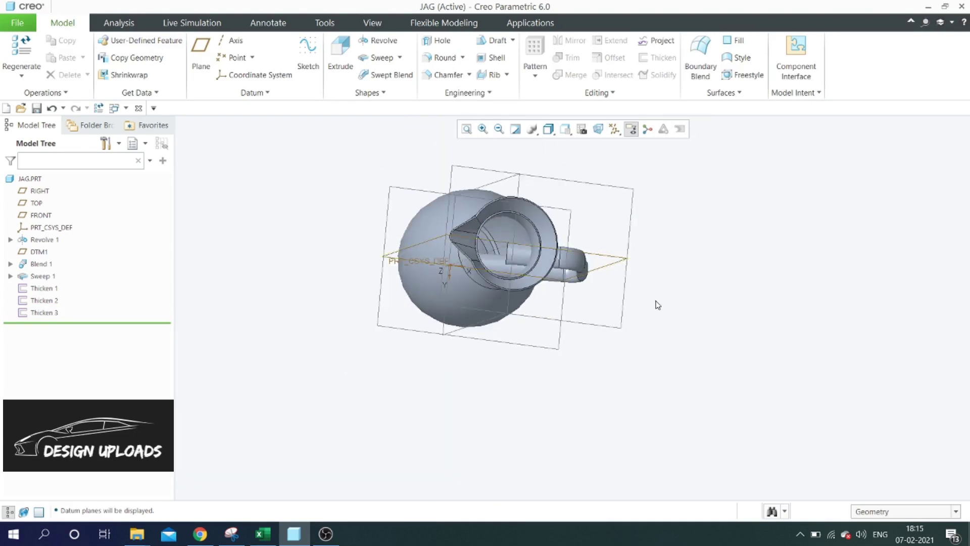
pyautogui.moveTo(658, 303); pyautogui.dragTo(600, 243, button='middle')
# - Start a Revolve sketch on the TOP plane, facing the screen and in Wireframe display
pyautogui.click(384, 41)
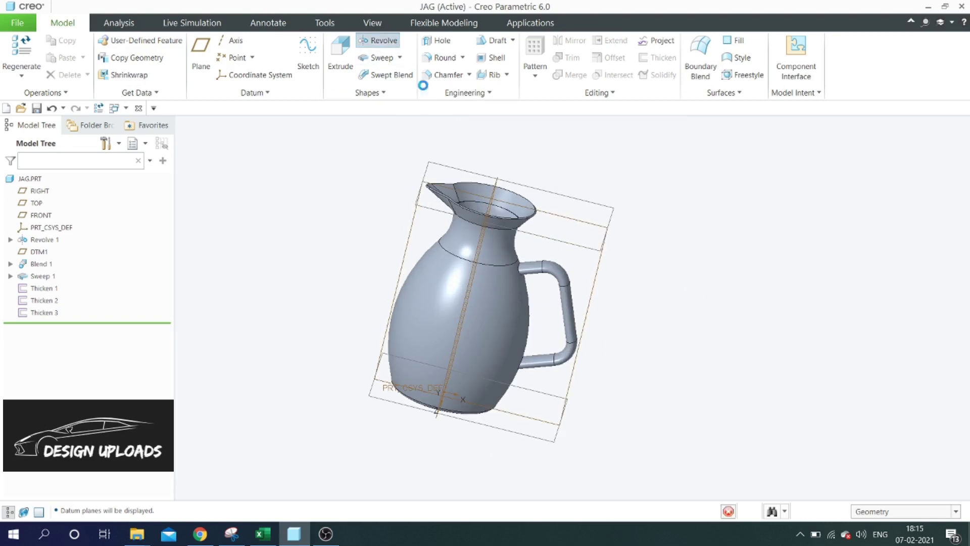
pyautogui.click(562, 217)
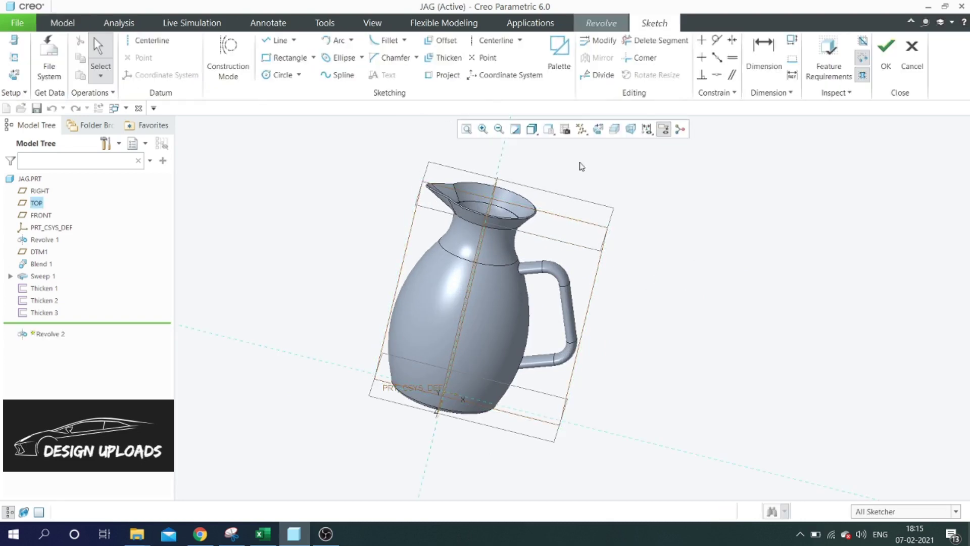
pyautogui.click(598, 130)
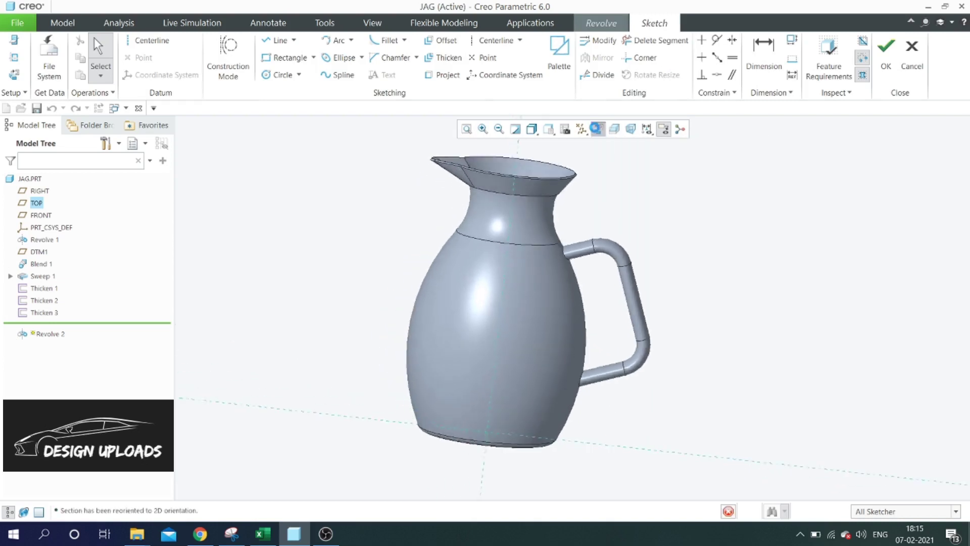
pyautogui.click(532, 129)
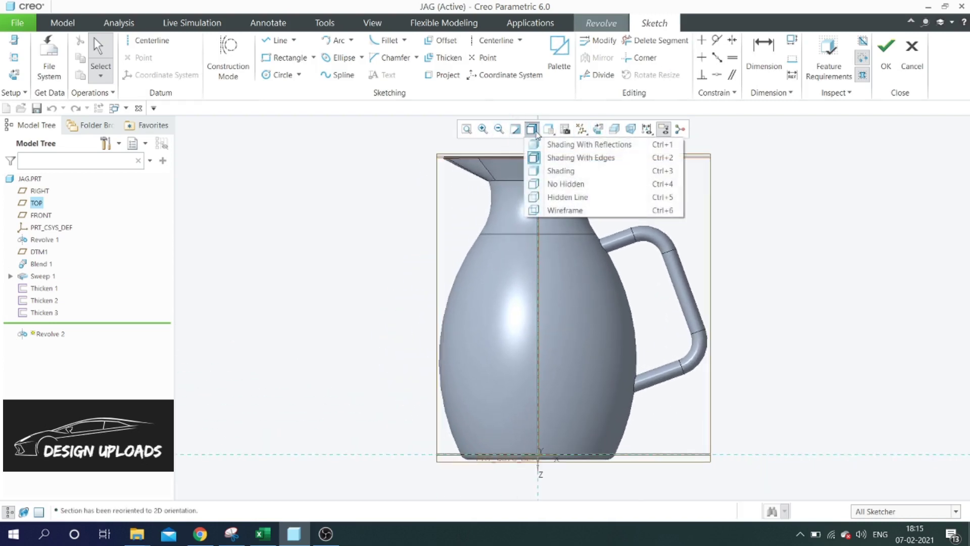
pyautogui.click(566, 212)
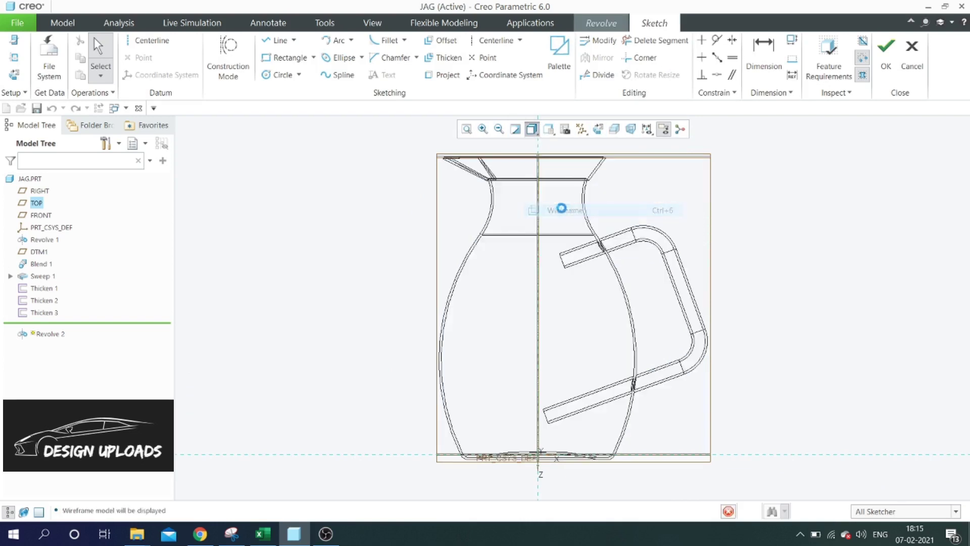
# - Project the jug body's inner wall edge on the handle side and the horizontal edge below the neck into the sketch
pyautogui.scroll(2, 440, 188)
pyautogui.scroll(-4, 537, 236)
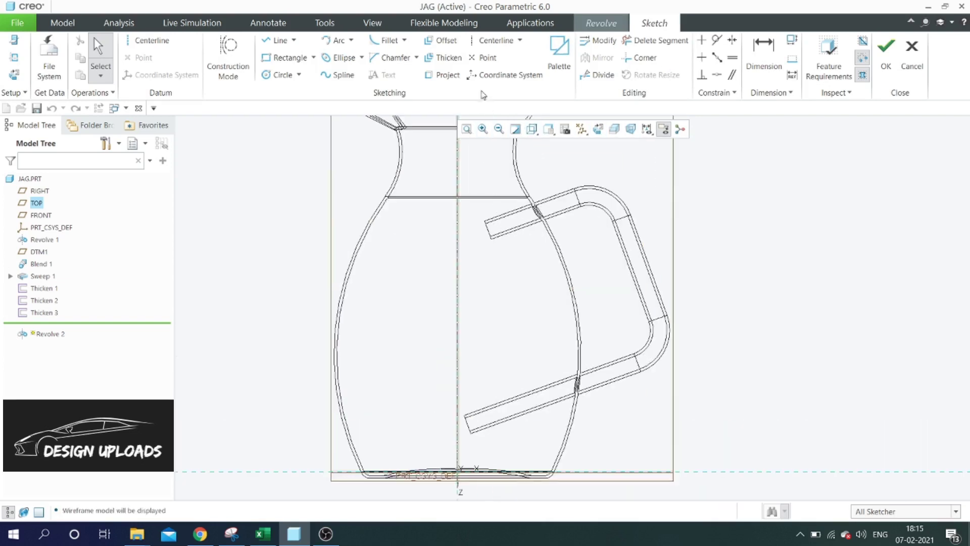
pyautogui.click(442, 77)
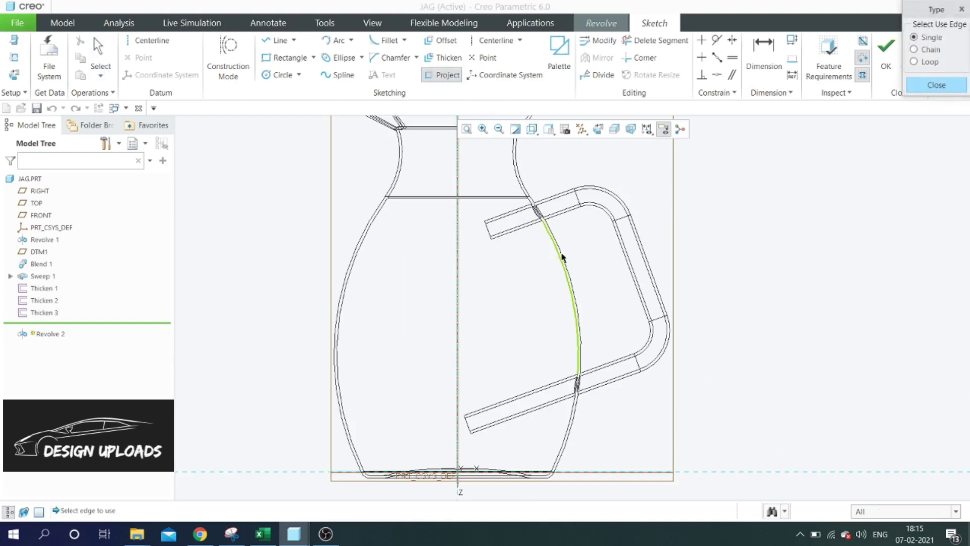
pyautogui.click(555, 250)
pyautogui.scroll(-2, 535, 215)
pyautogui.scroll(4, 472, 175)
pyautogui.scroll(-5, 511, 357)
pyautogui.scroll(4, 512, 358)
pyautogui.scroll(1, 550, 414)
pyautogui.scroll(-6, 527, 304)
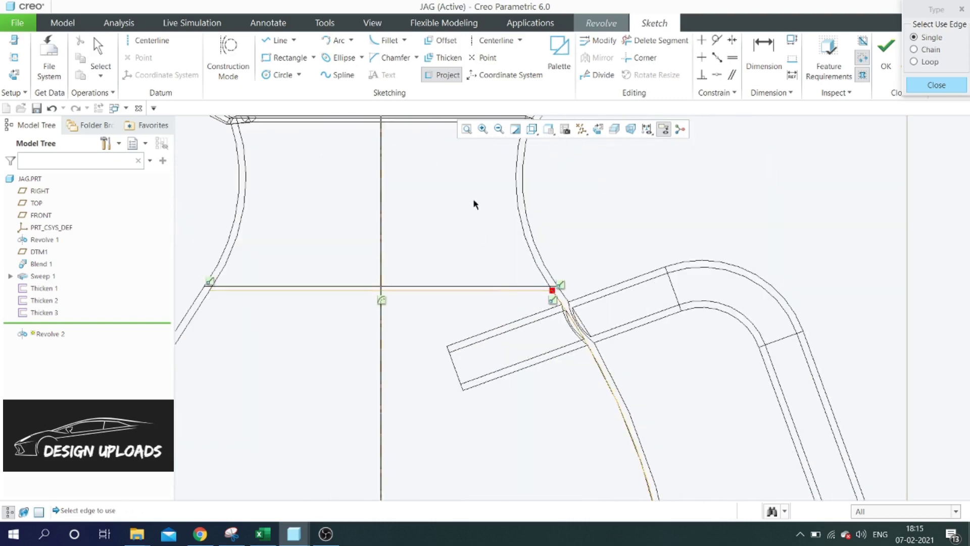
pyautogui.scroll(6, 475, 204)
pyautogui.scroll(-4, 496, 389)
pyautogui.scroll(-5, 500, 387)
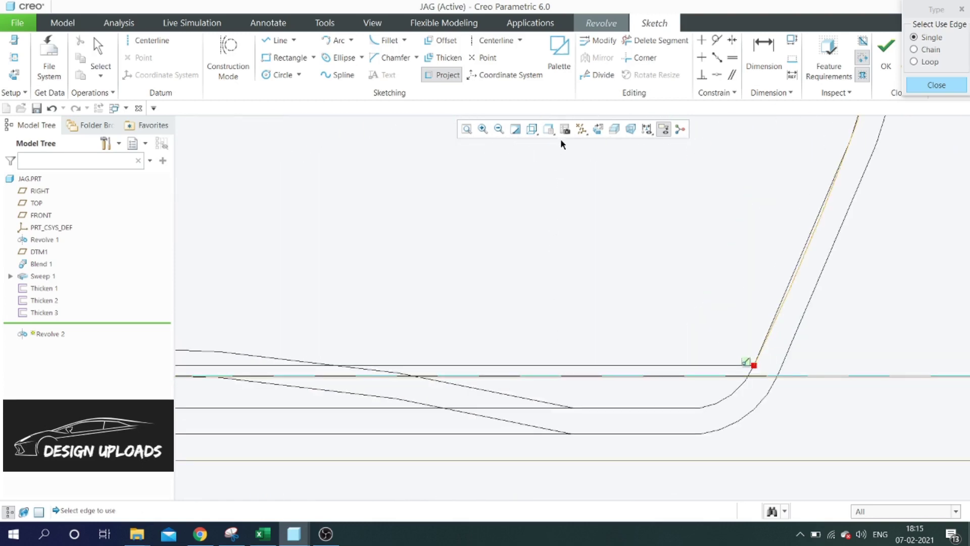
# - Hide all datum features and project the inner horizontal edge at the jug's base, keeping the sketch in 2D orientation
pyautogui.click(582, 133)
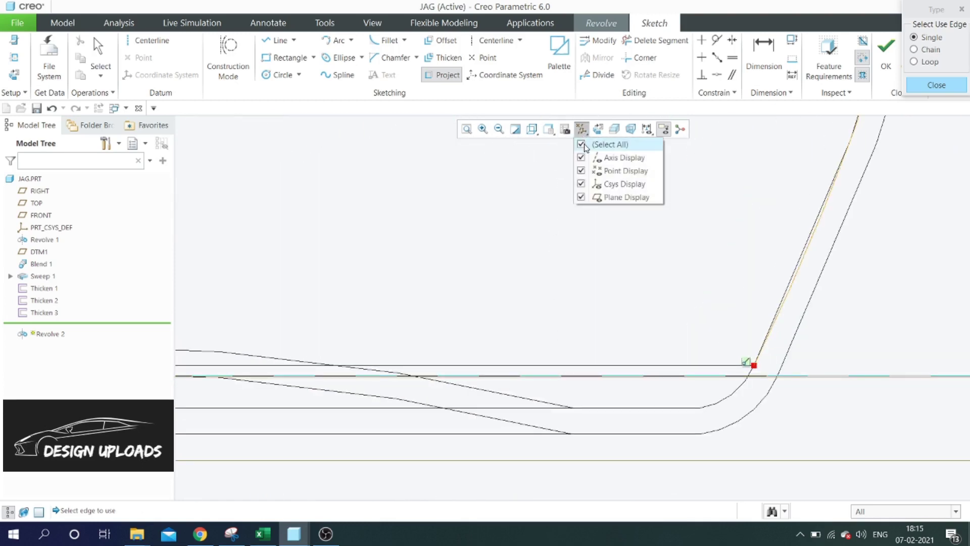
pyautogui.click(582, 144)
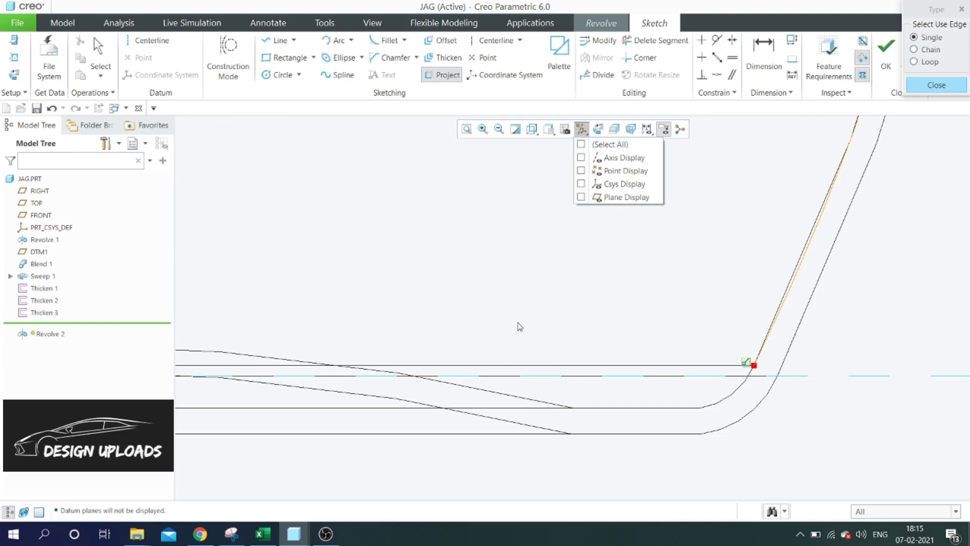
pyautogui.scroll(3, 520, 333)
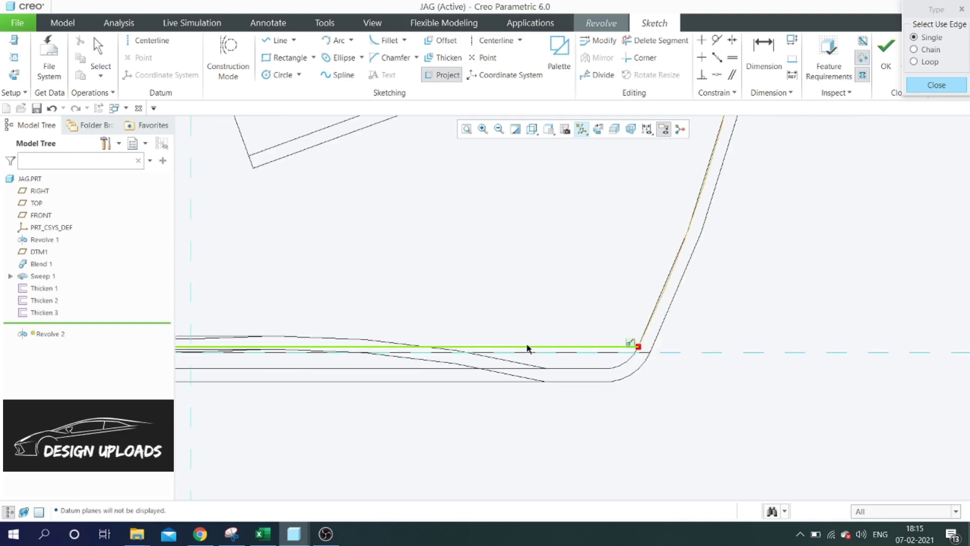
pyautogui.click(527, 348)
pyautogui.scroll(5, 638, 389)
pyautogui.scroll(3, 584, 435)
pyautogui.scroll(-3, 606, 331)
pyautogui.scroll(3, 387, 218)
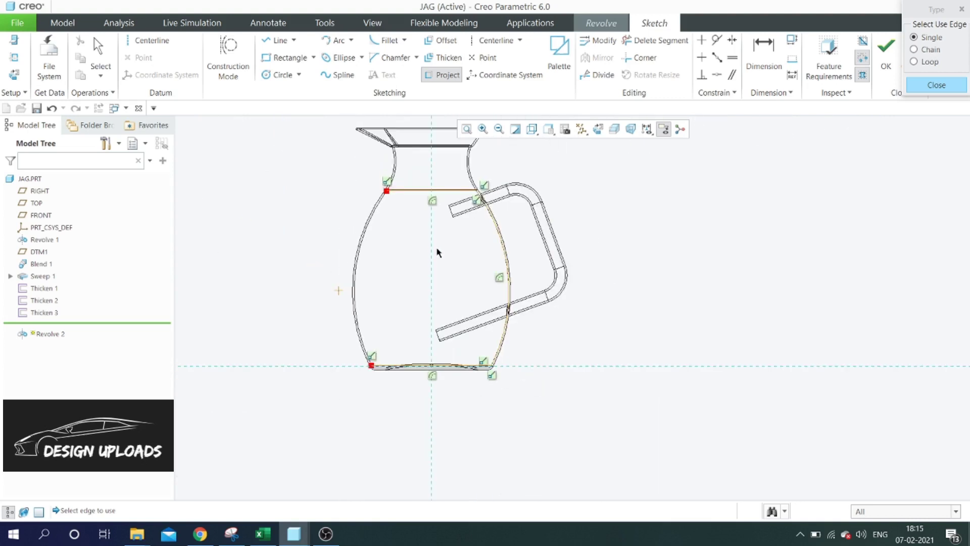
pyautogui.scroll(-2, 432, 202)
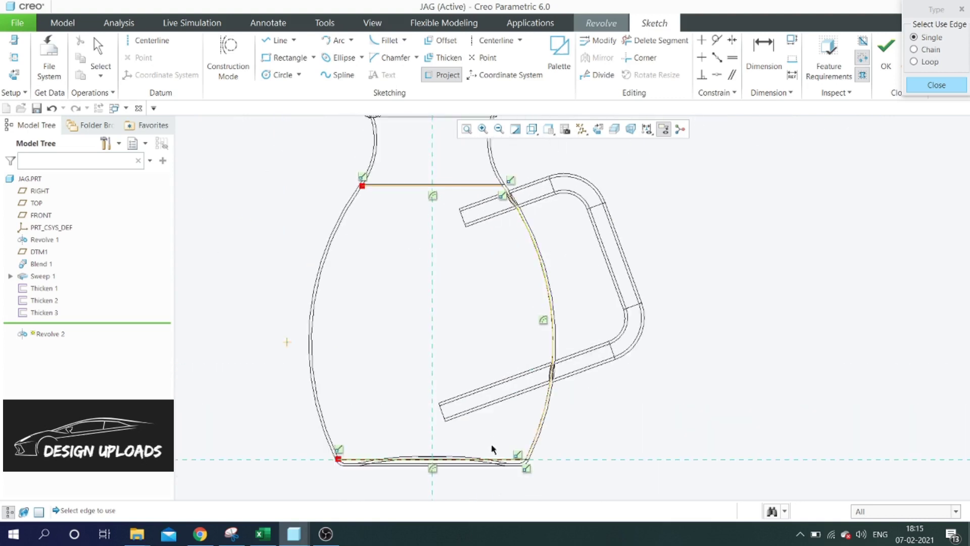
pyautogui.click(495, 460)
pyautogui.moveTo(693, 210); pyautogui.dragTo(688, 216, button='middle')
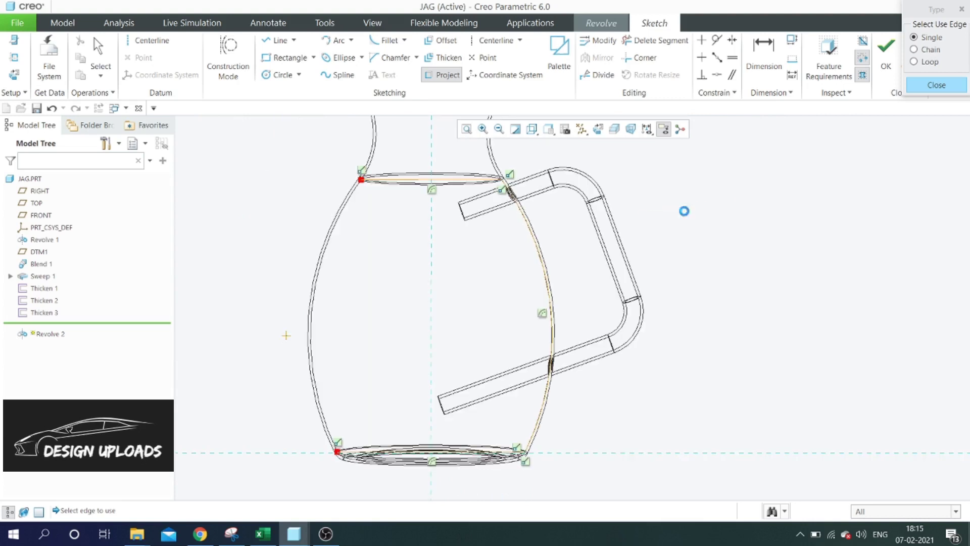
pyautogui.click(598, 129)
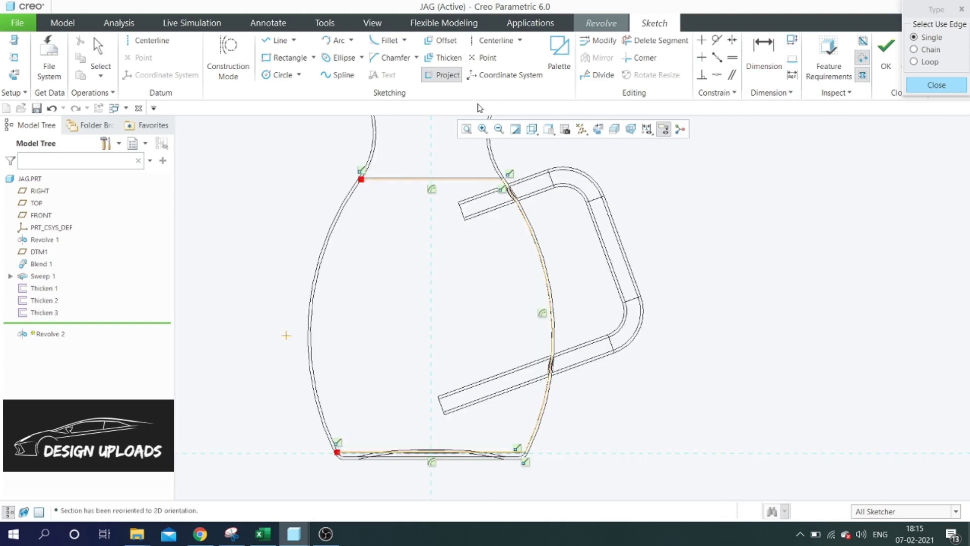
pyautogui.press('Escape')
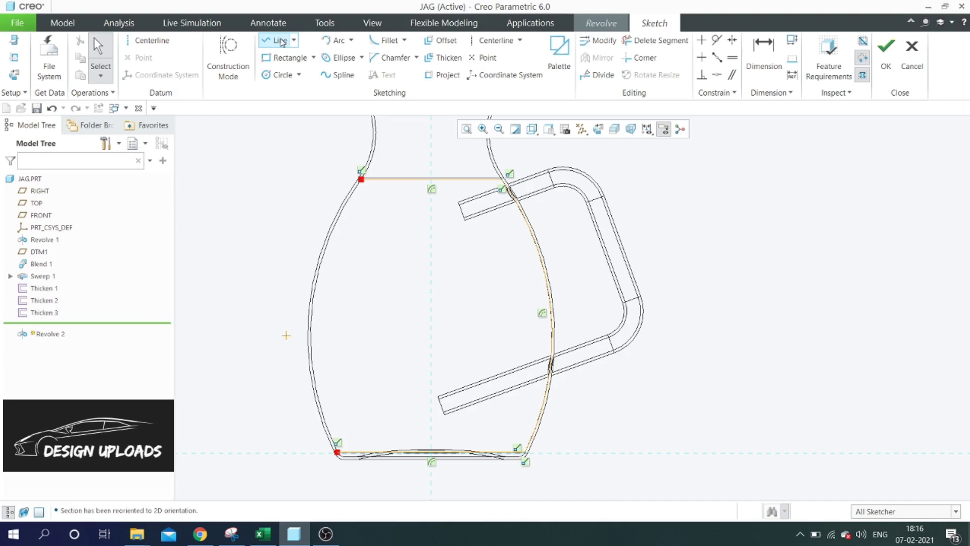
# - Draw a vertical line along the jug's axis from the upper projected edge to the base edge
pyautogui.click(281, 42)
pyautogui.scroll(3, 442, 190)
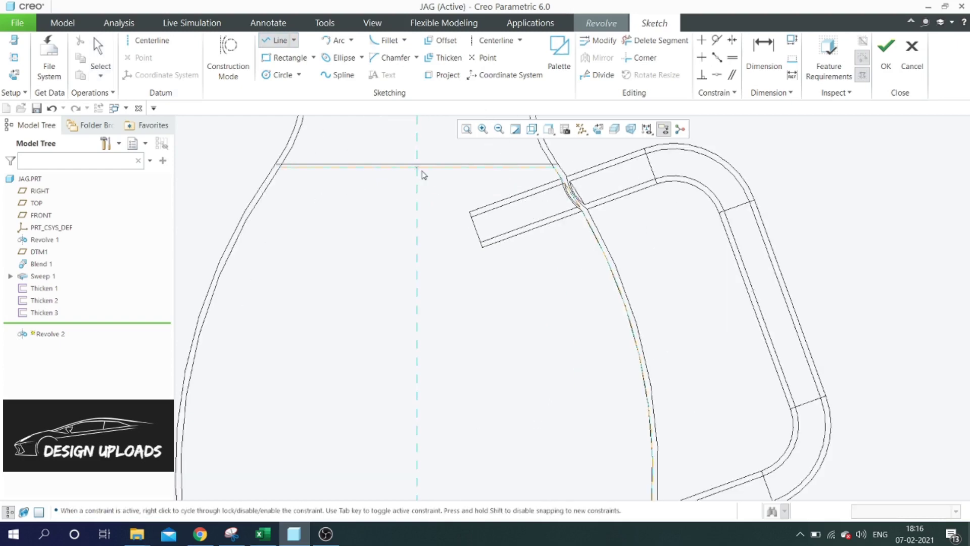
pyautogui.scroll(-3, 423, 175)
pyautogui.scroll(4, 433, 271)
pyautogui.scroll(3, 413, 279)
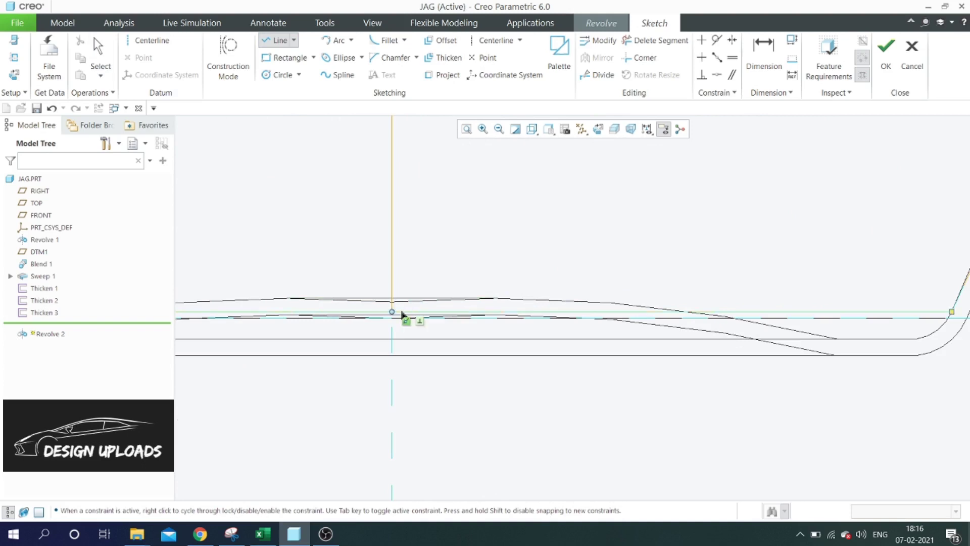
pyautogui.scroll(-6, 455, 334)
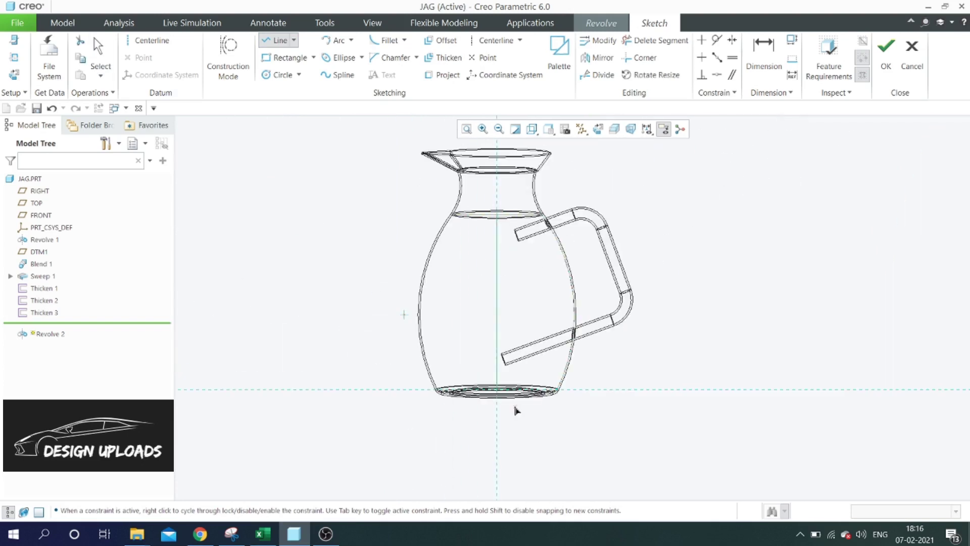
pyautogui.click(598, 130)
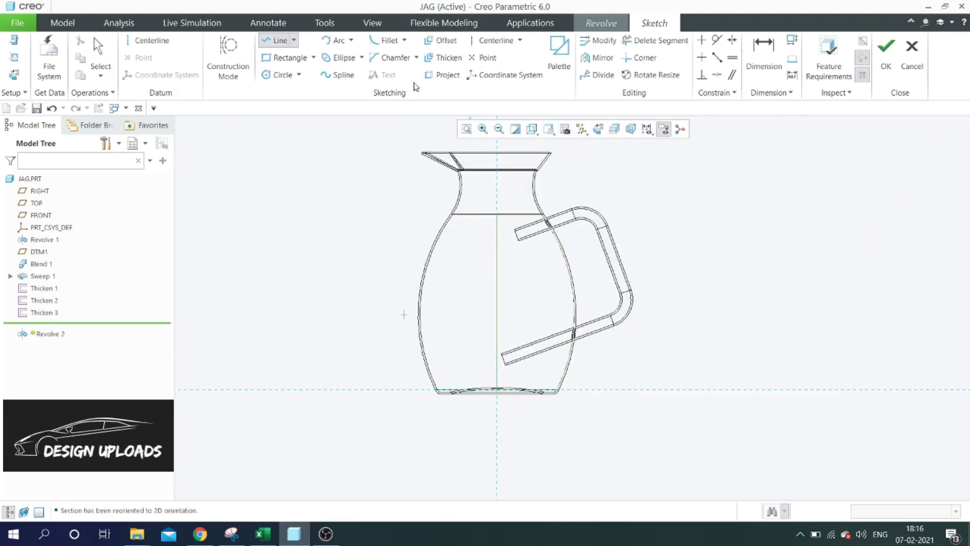
# - Trim away the upper and base edge segments on the spout side of the vertical line, leaving a closed half profile
pyautogui.click(657, 40)
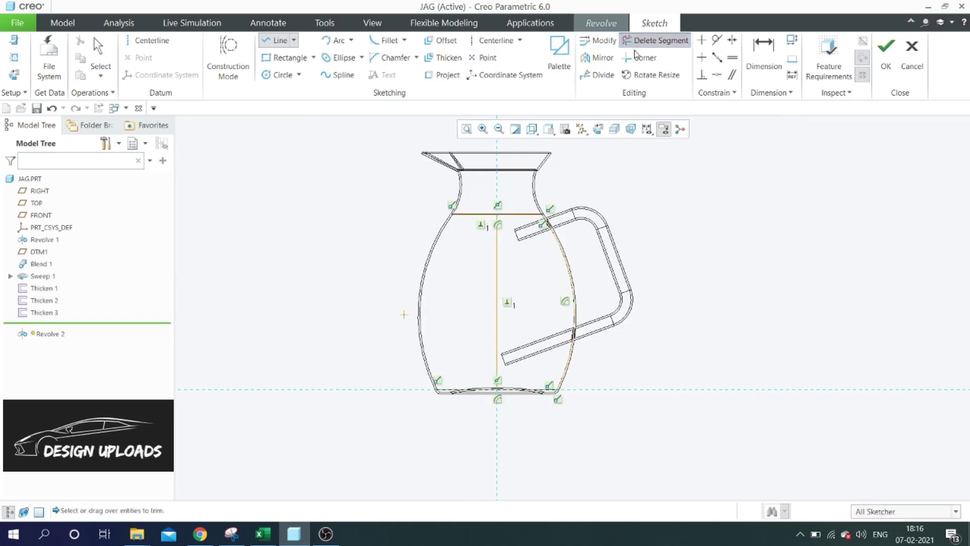
pyautogui.scroll(3, 491, 215)
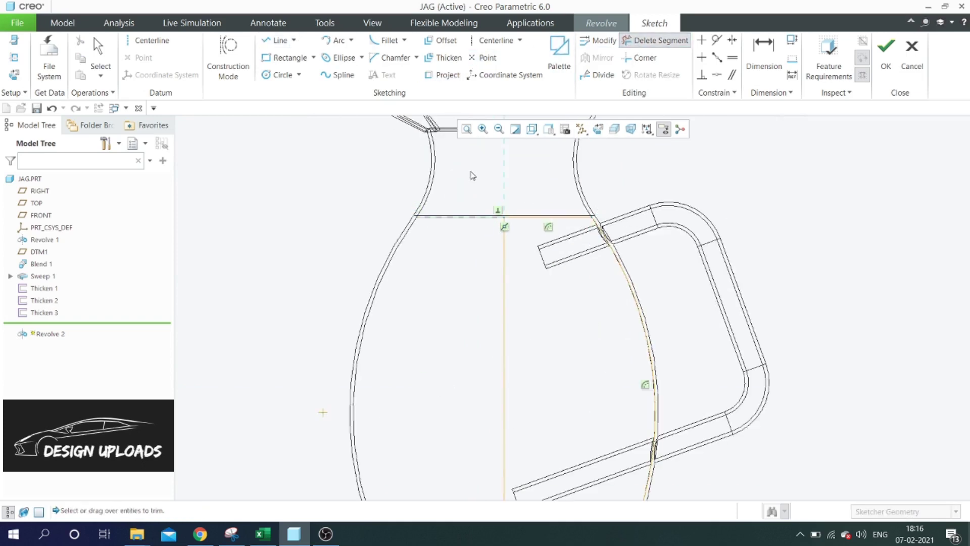
pyautogui.scroll(-3, 480, 217)
pyautogui.scroll(5, 465, 354)
pyautogui.click(323, 356)
pyautogui.middleClick(394, 313)
pyautogui.scroll(-5, 435, 410)
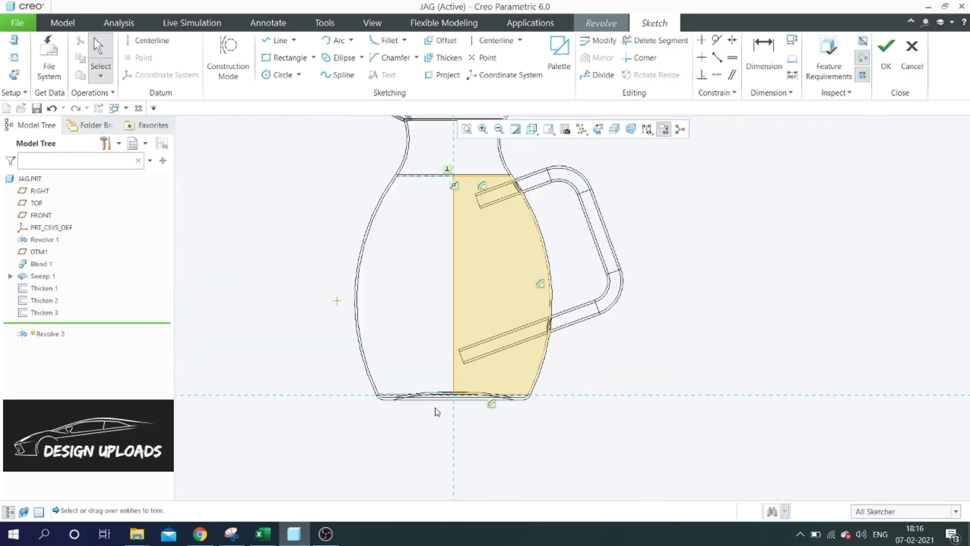
pyautogui.scroll(-2, 494, 277)
pyautogui.scroll(2, 540, 236)
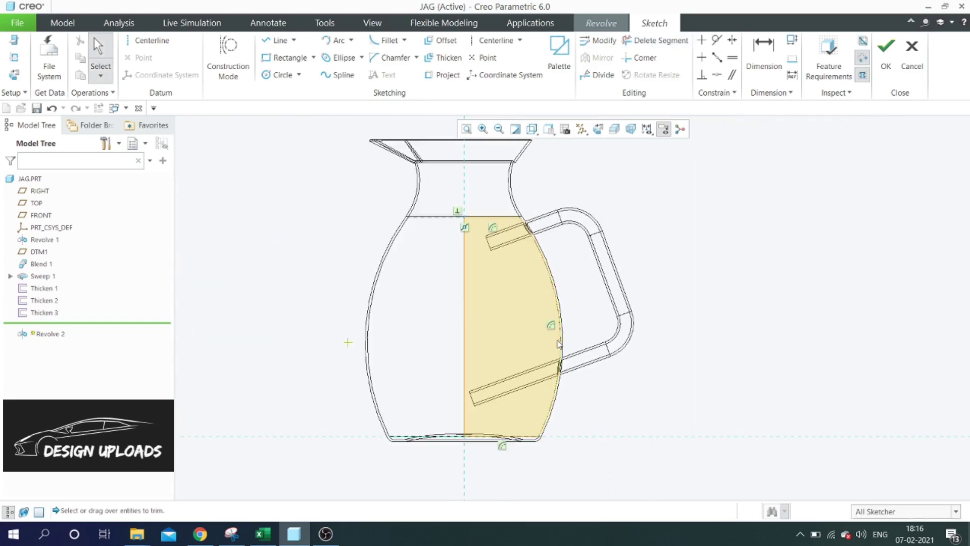
# - Place a datum centerline along the vertical axis line as the revolve axis and finish the sketch
pyautogui.click(158, 43)
pyautogui.click(461, 192)
pyautogui.click(465, 233)
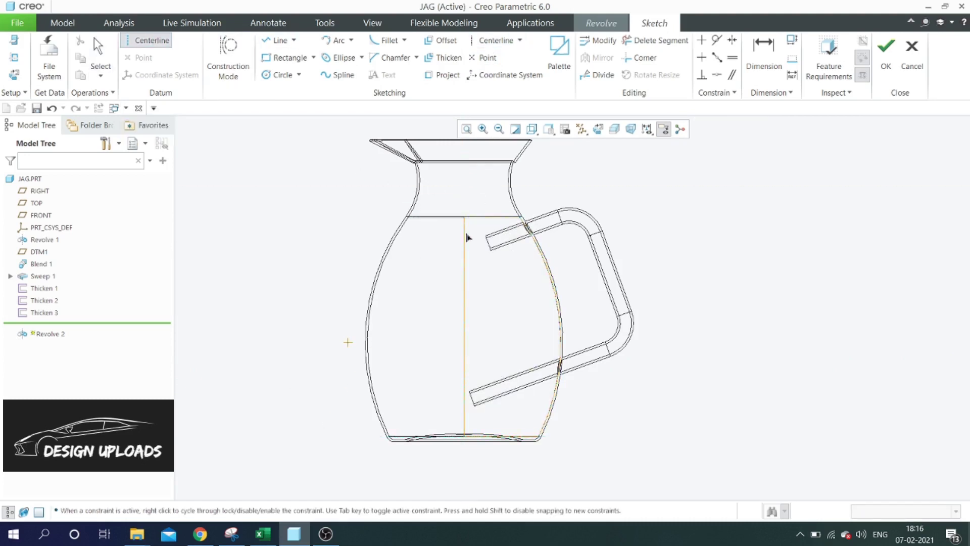
pyautogui.middleClick(675, 177)
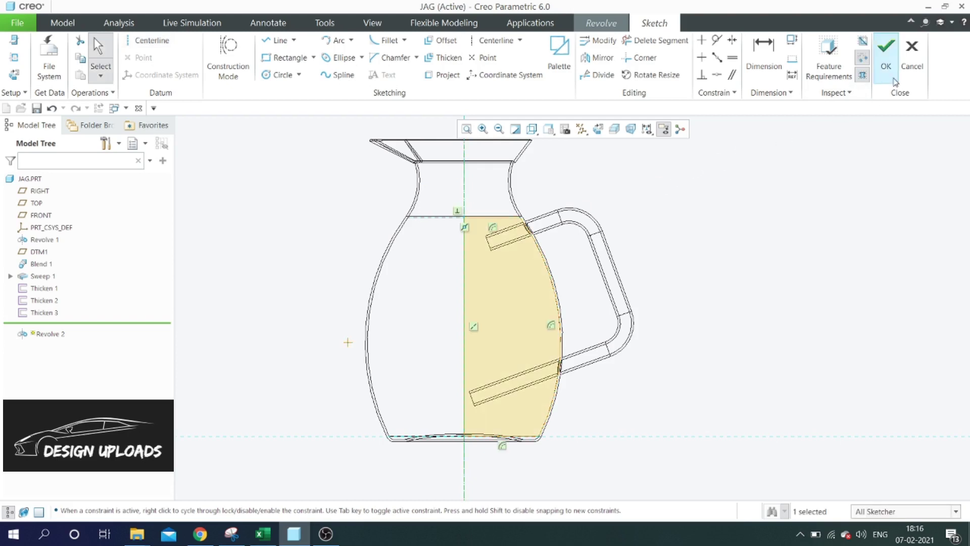
pyautogui.click(887, 63)
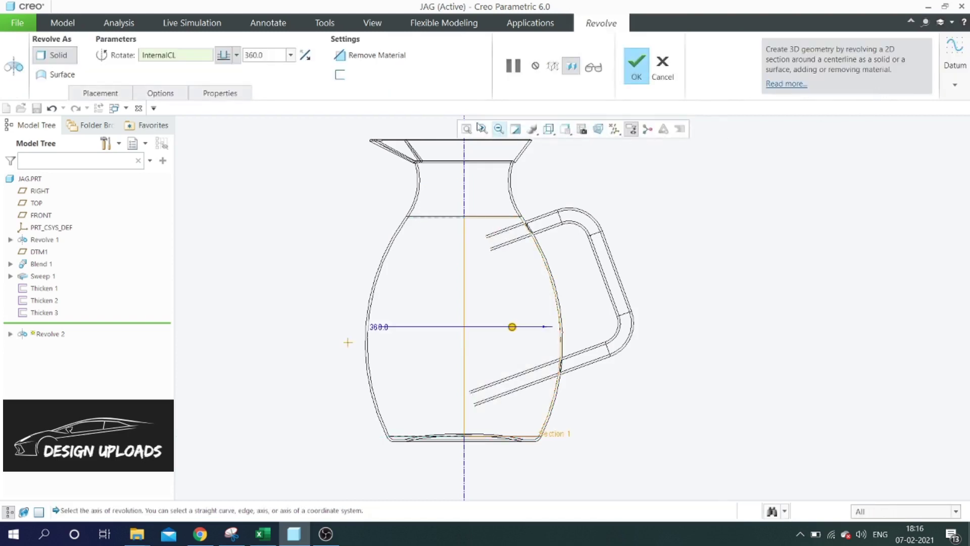
# - Revolve the section 360° with Remove Material to cut away the handle ends inside the jug
pyautogui.click(392, 61)
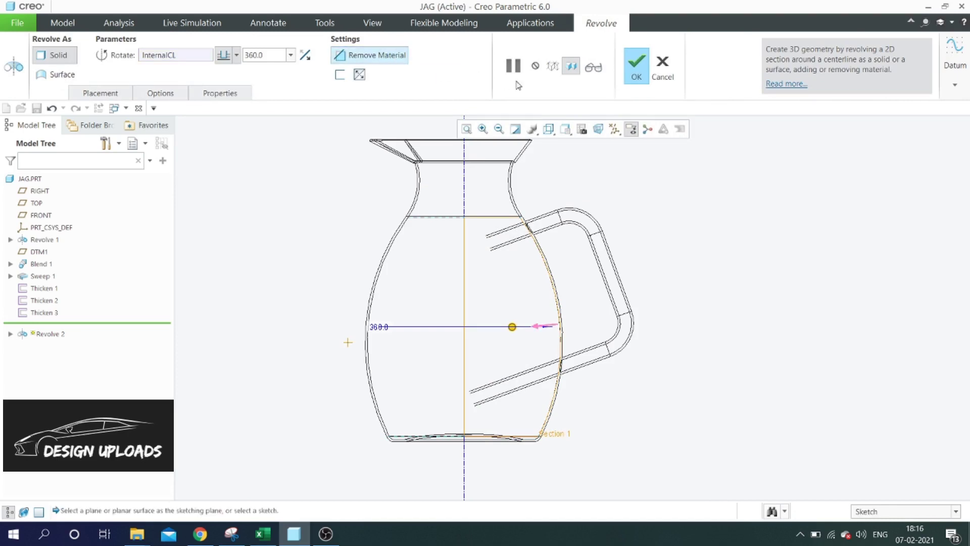
pyautogui.click(639, 79)
pyautogui.scroll(-3, 695, 346)
pyautogui.scroll(3, 611, 285)
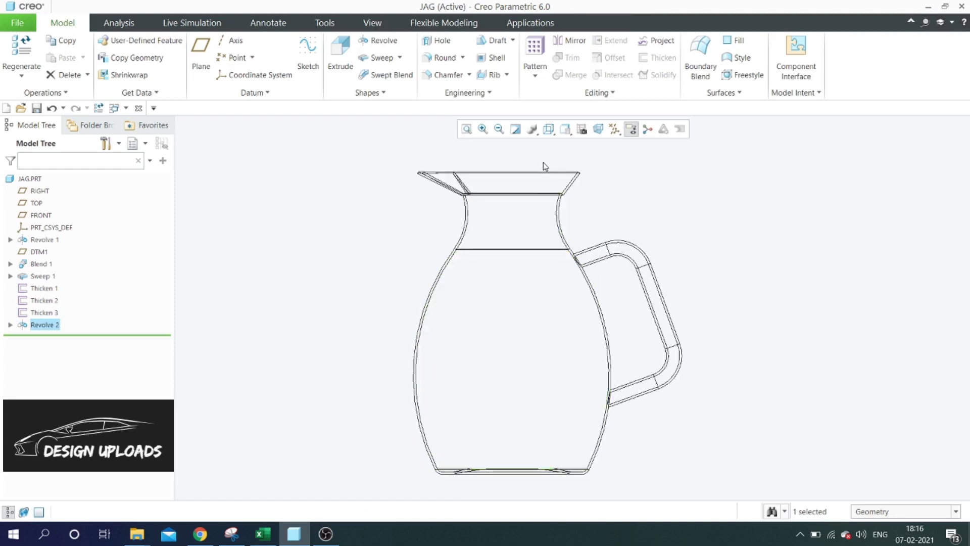
# - Switch the display style to Shading With Edges and view the whole jug at an angle
pyautogui.click(550, 130)
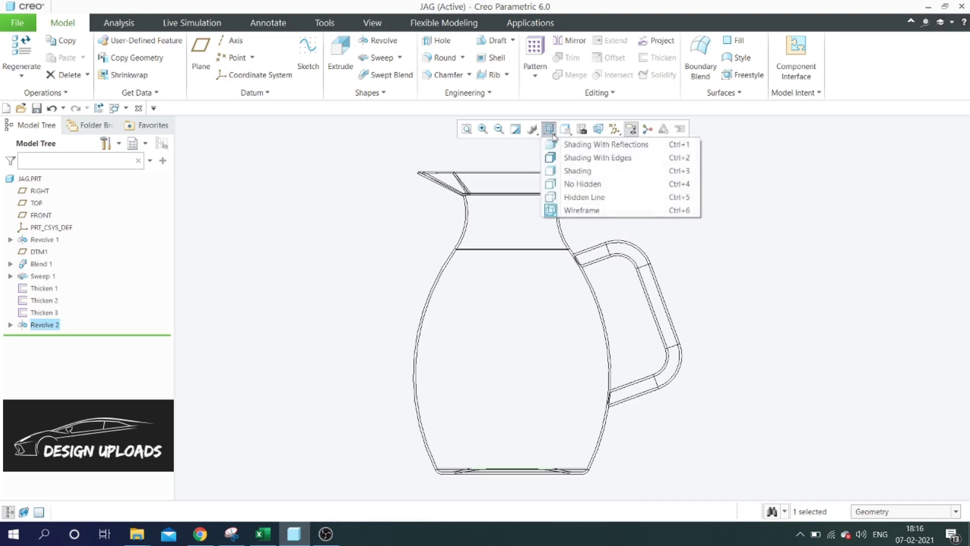
pyautogui.click(568, 157)
pyautogui.click(636, 182)
pyautogui.moveTo(637, 181)
pyautogui.mouseDown(button='middle')
pyautogui.moveTo(645, 255)
pyautogui.moveTo(670, 248)
pyautogui.moveTo(632, 253)
pyautogui.moveTo(631, 224)
pyautogui.mouseUp(button='middle')
pyautogui.scroll(-2, 557, 377)
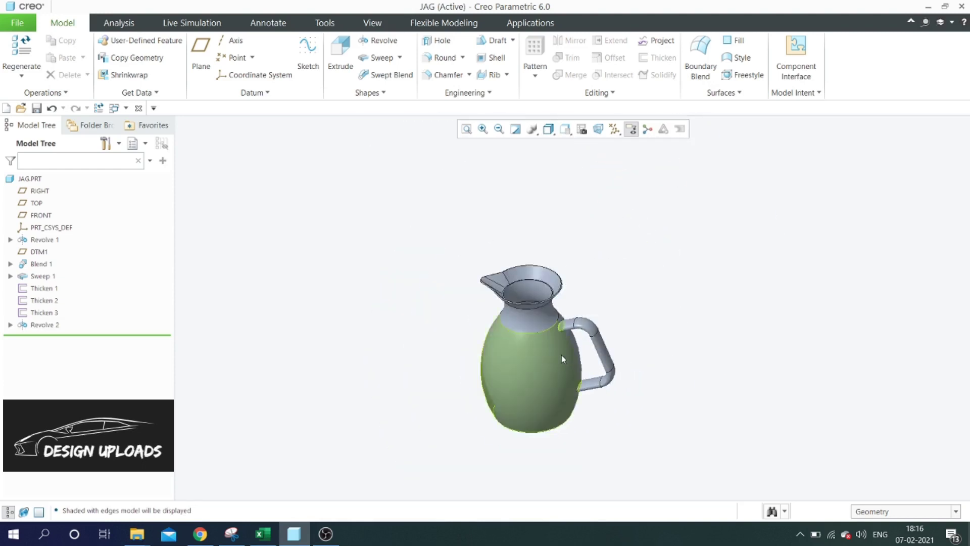
pyautogui.scroll(2, 562, 355)
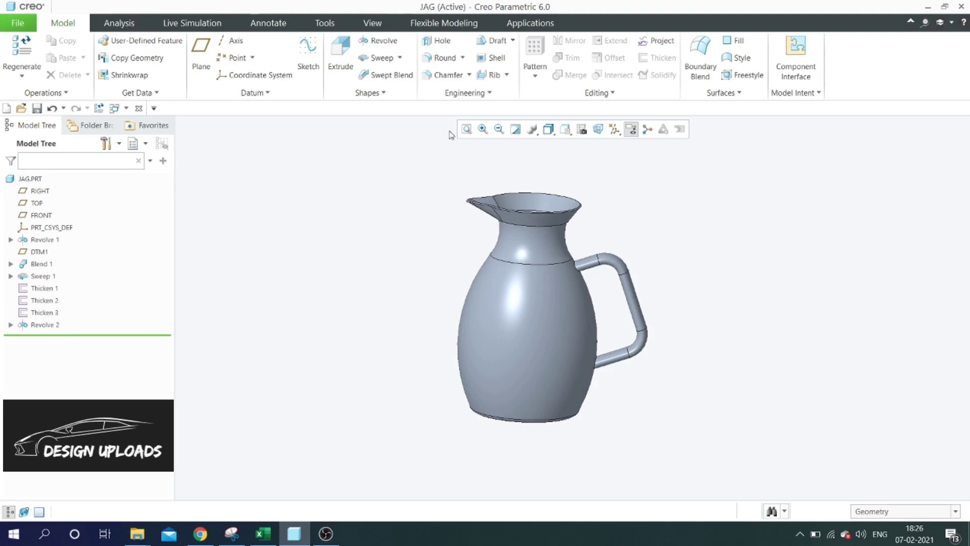
# - Choose the Paint-Metallic.dmt library from the Paint folder of the appearance gallery
pyautogui.click(378, 23)
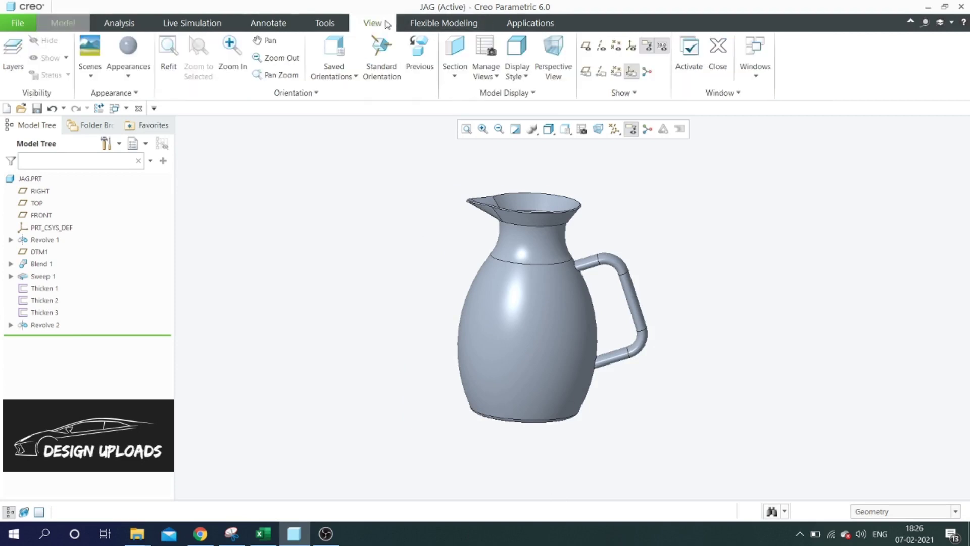
pyautogui.click(129, 75)
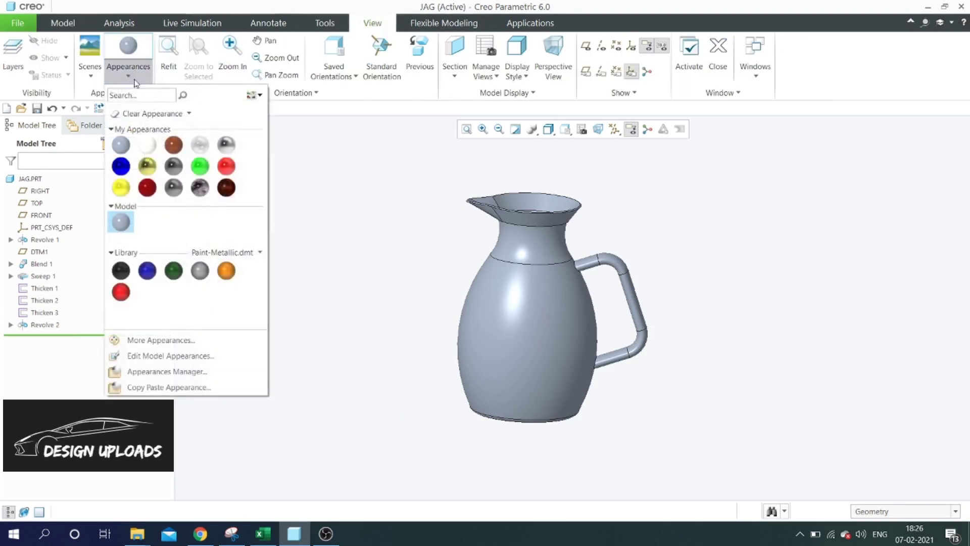
pyautogui.click(242, 252)
pyautogui.click(198, 383)
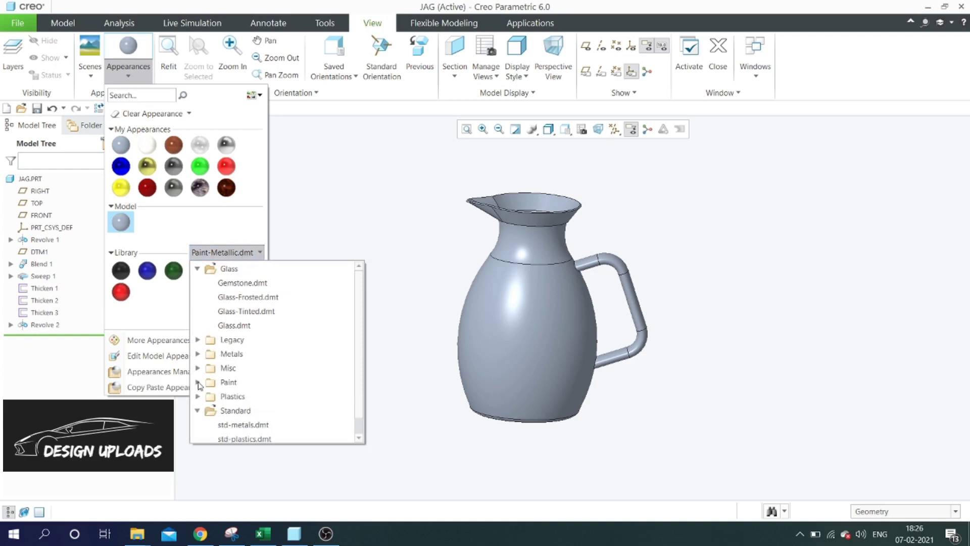
pyautogui.click(198, 383)
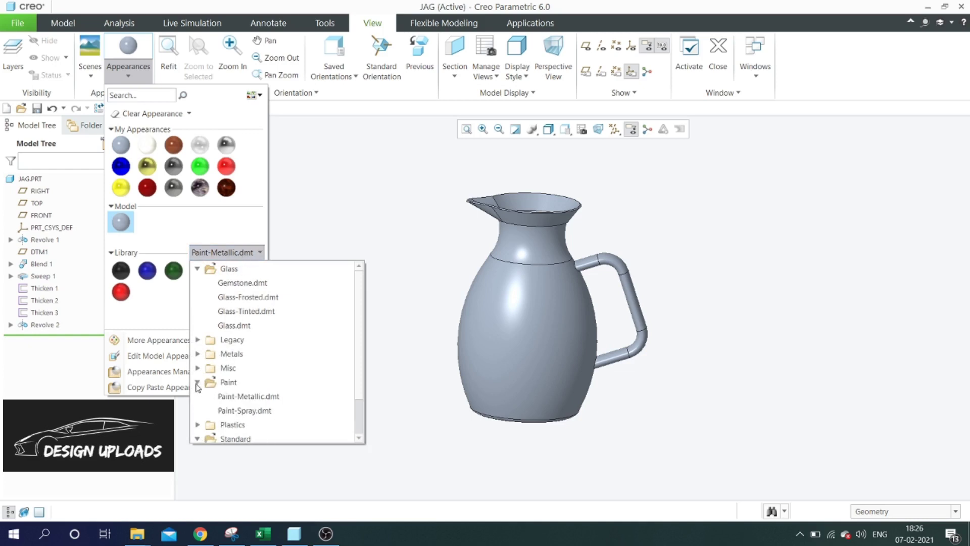
pyautogui.click(258, 396)
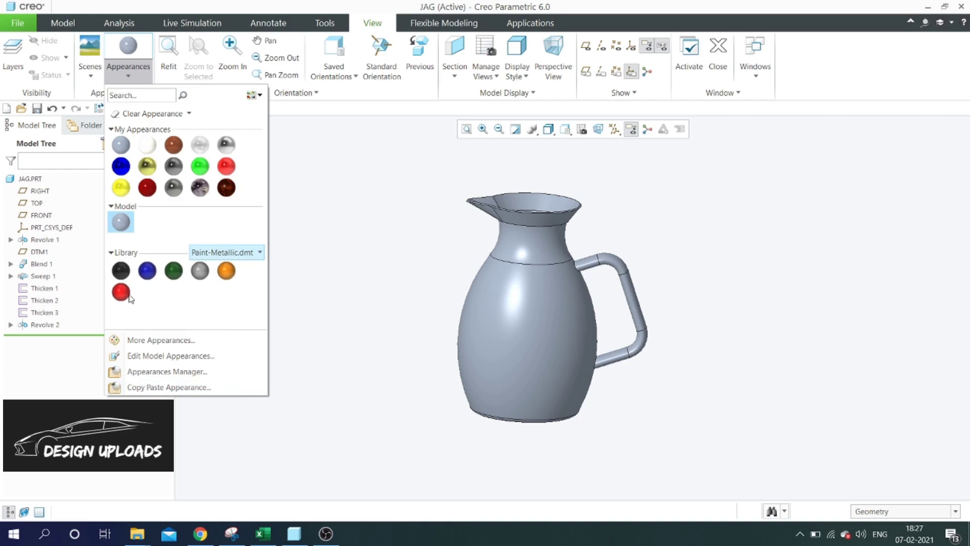
# - Apply the red metallic paint appearance to the entire JAG.PRT model and view the result
pyautogui.moveTo(129, 298)
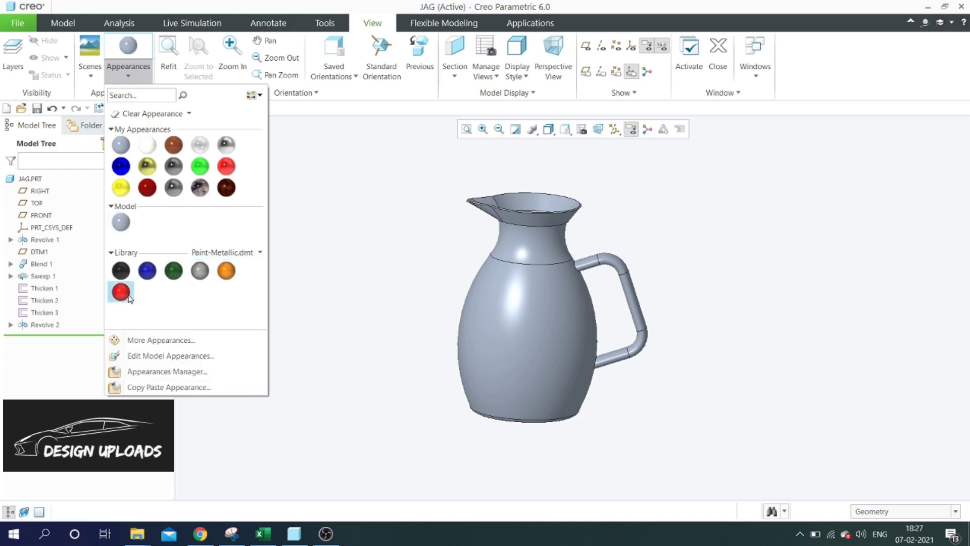
pyautogui.click(121, 291)
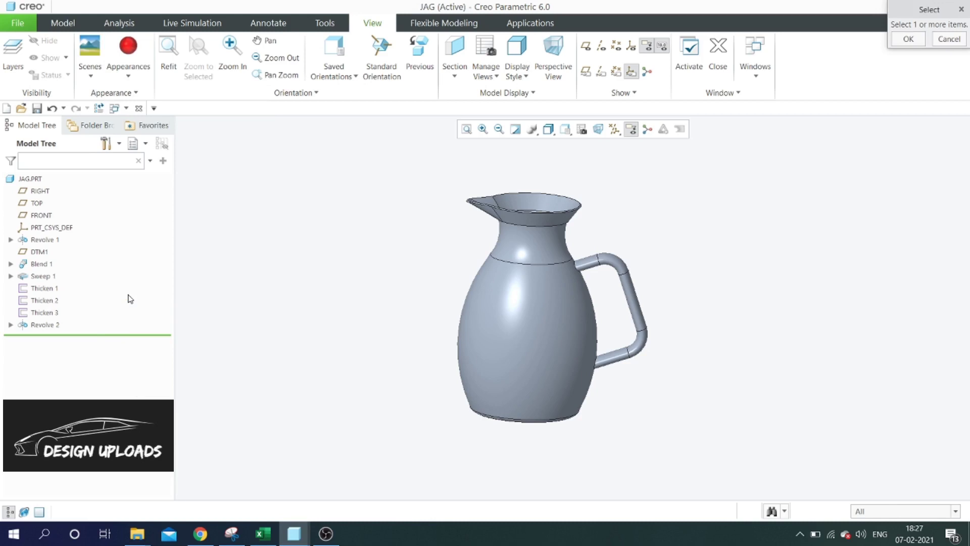
pyautogui.click(38, 181)
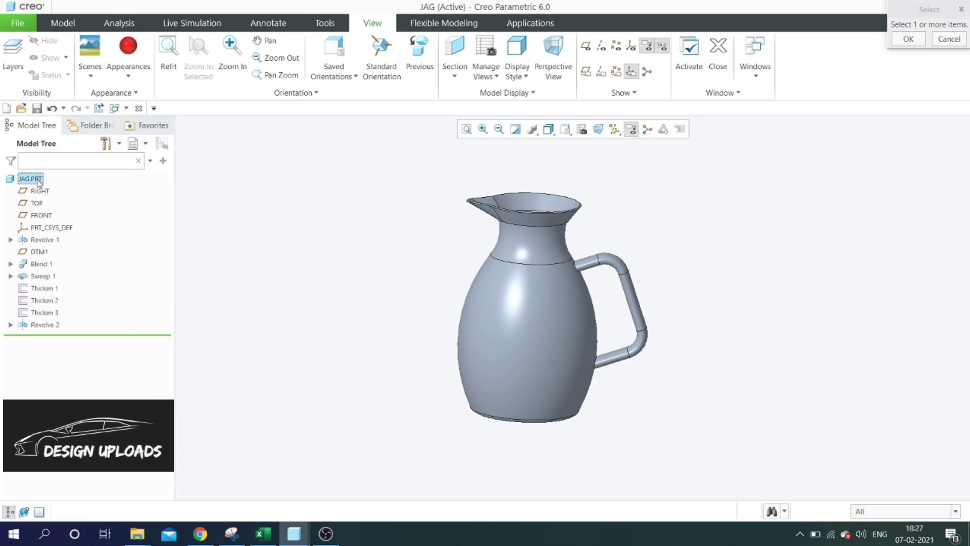
pyautogui.click(907, 40)
pyautogui.scroll(-2, 607, 226)
pyautogui.moveTo(600, 224)
pyautogui.mouseDown(button='middle')
pyautogui.moveTo(586, 247)
pyautogui.moveTo(598, 242)
pyautogui.moveTo(596, 226)
pyautogui.mouseUp(button='middle')
pyautogui.scroll(3, 593, 228)
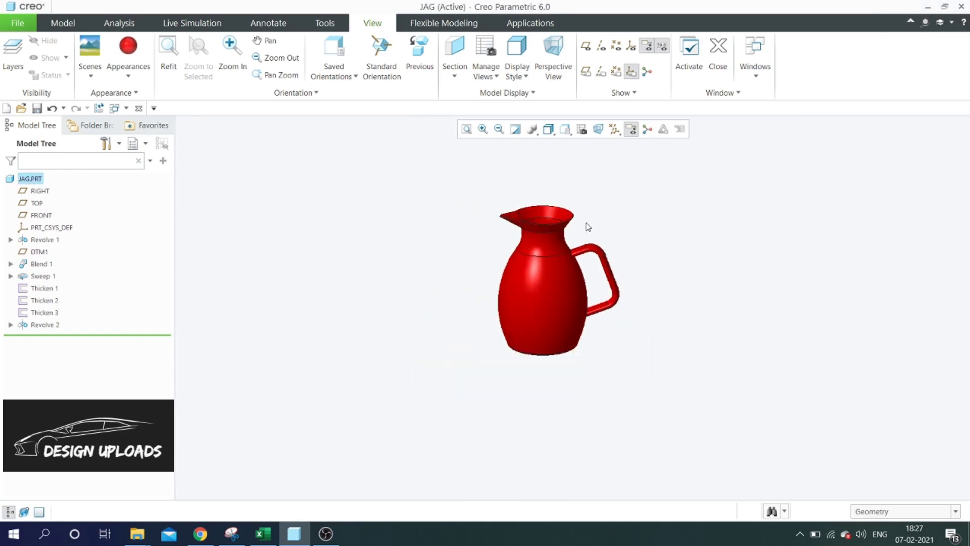
pyautogui.scroll(-1, 588, 227)
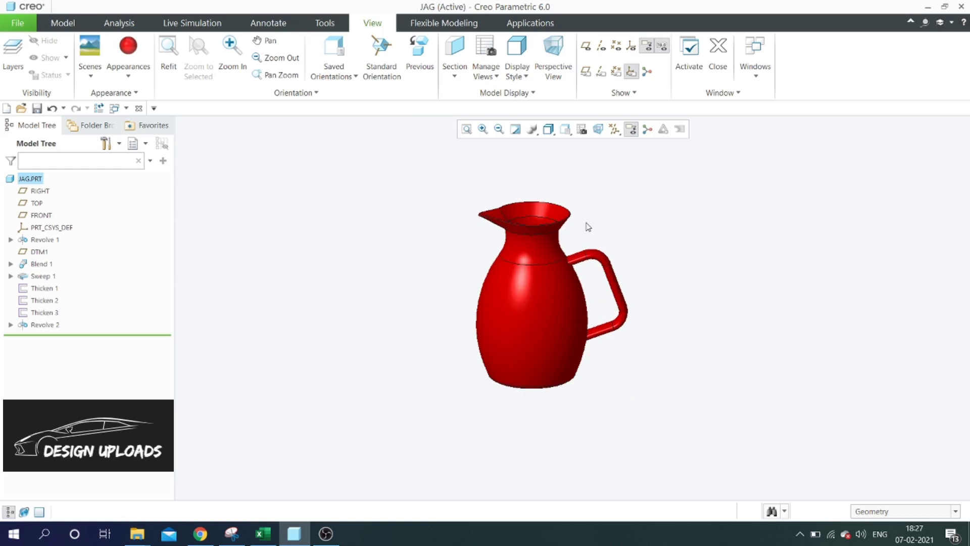